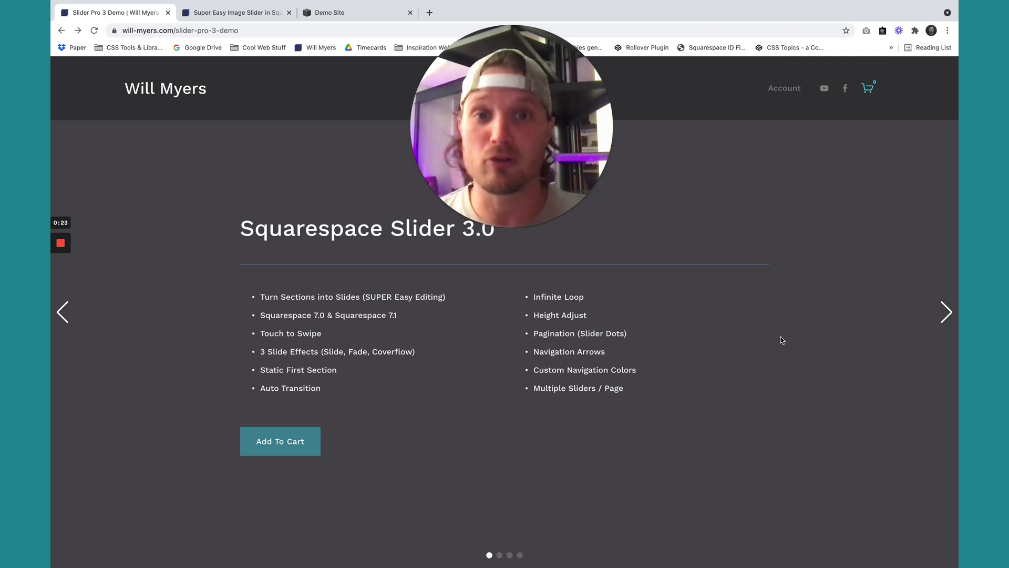
Swipe the demo slider past Simple Editing to Height Adjust, then exit full screen.
{"action": "left_click_drag", "start_coordinate": [832, 343], "coordinate": [605, 358]}
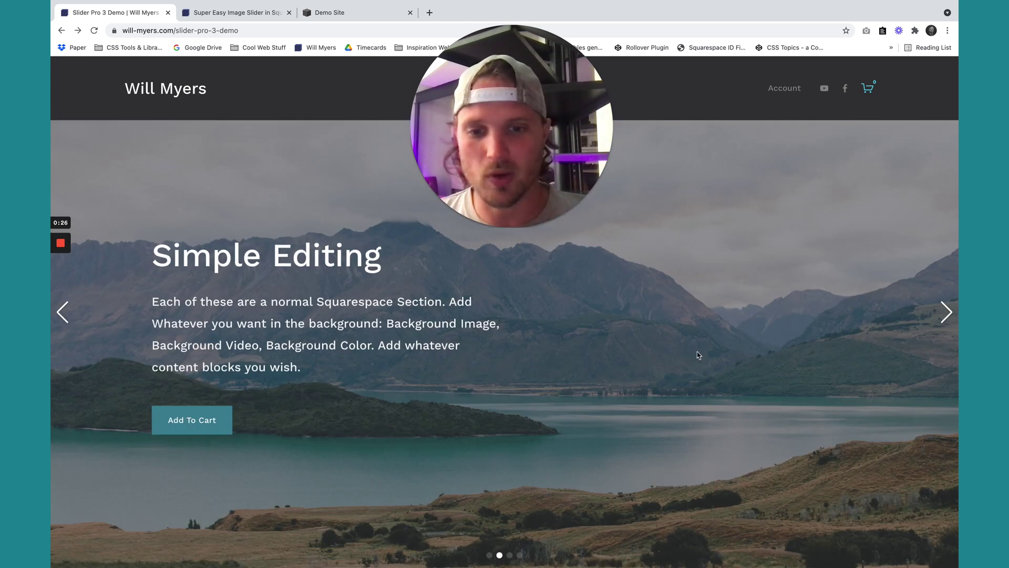
{"action": "left_click_drag", "start_coordinate": [698, 356], "coordinate": [304, 365]}
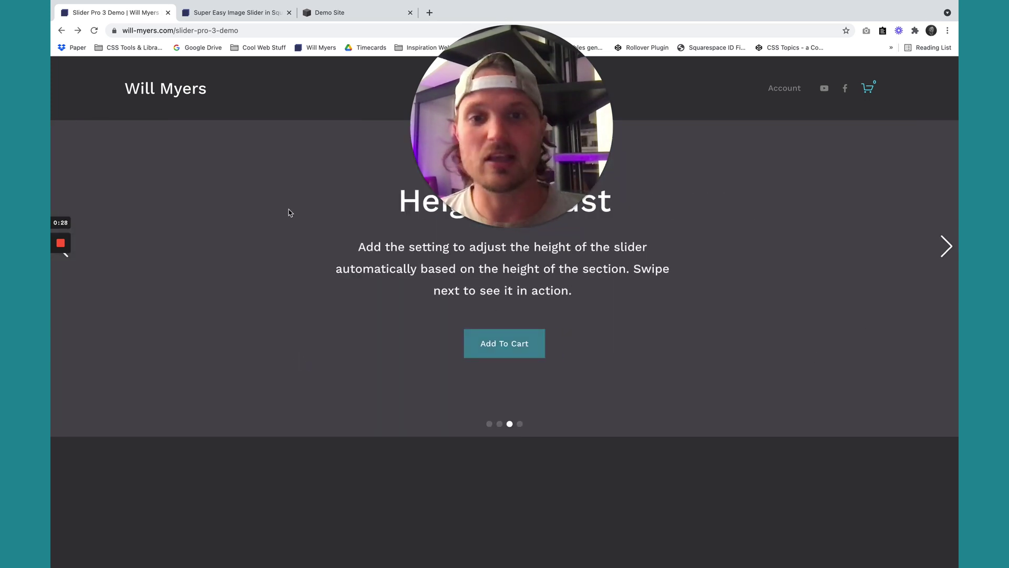
{"action": "key", "text": "ctrl+super+f"}
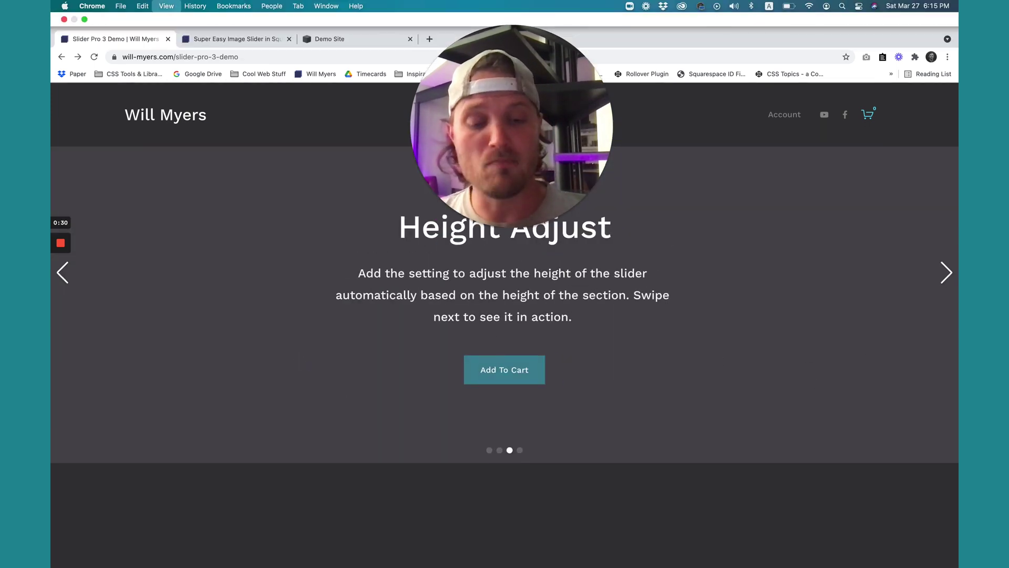
Preview the slider in the DevTools iPhone X view, swipe it, then turn off the device toolbar.
{"action": "key", "text": "super+alt+i"}
{"action": "key", "text": "ctrl+super+f"}
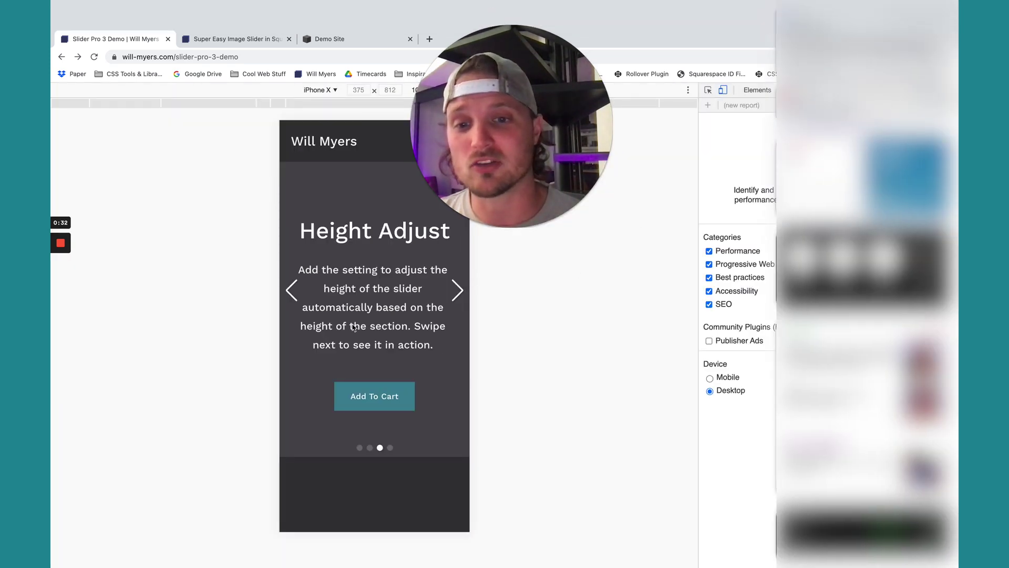
{"action": "left_click_drag", "start_coordinate": [463, 317], "coordinate": [424, 317]}
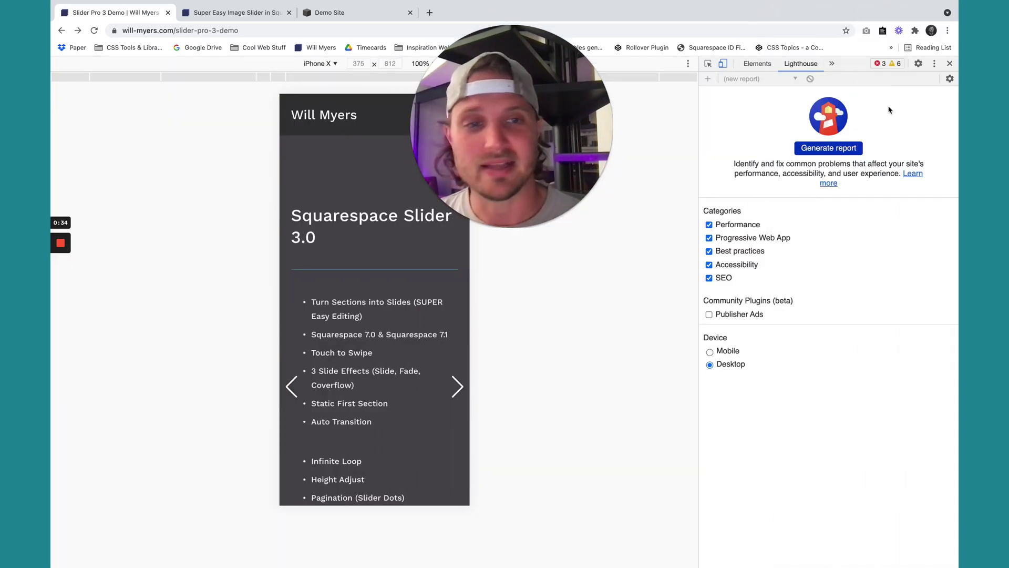
{"action": "left_click", "coordinate": [723, 64]}
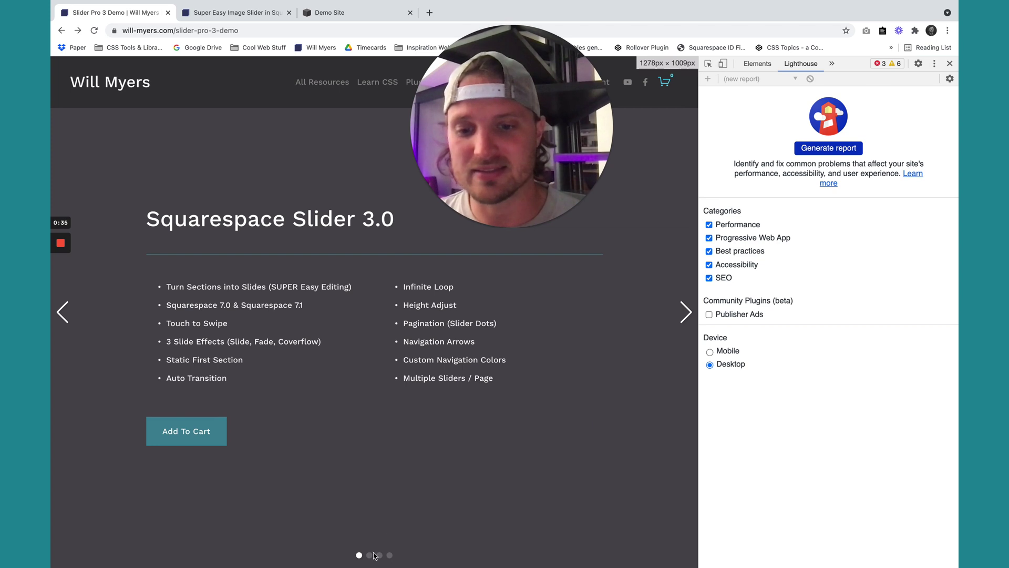
Jump to the Simple Editing slide with dot 2 and close DevTools.
{"action": "left_click", "coordinate": [370, 555]}
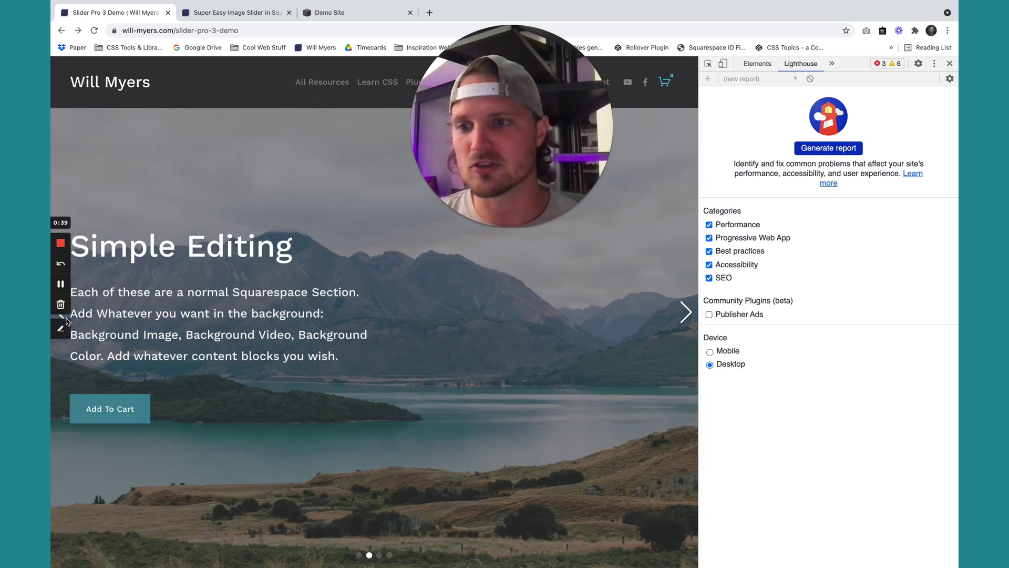
{"action": "left_click", "coordinate": [60, 327]}
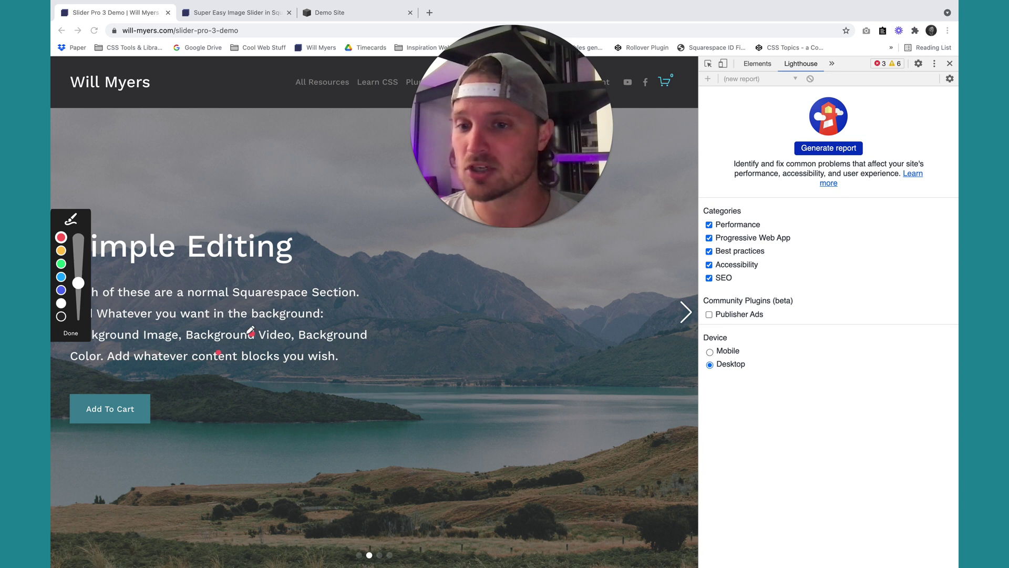
{"action": "mouse_move", "coordinate": [250, 331]}
{"action": "left_mouse_down"}
{"action": "mouse_move", "coordinate": [272, 255]}
{"action": "mouse_move", "coordinate": [269, 284]}
{"action": "left_mouse_up"}
{"action": "left_click", "coordinate": [71, 333]}
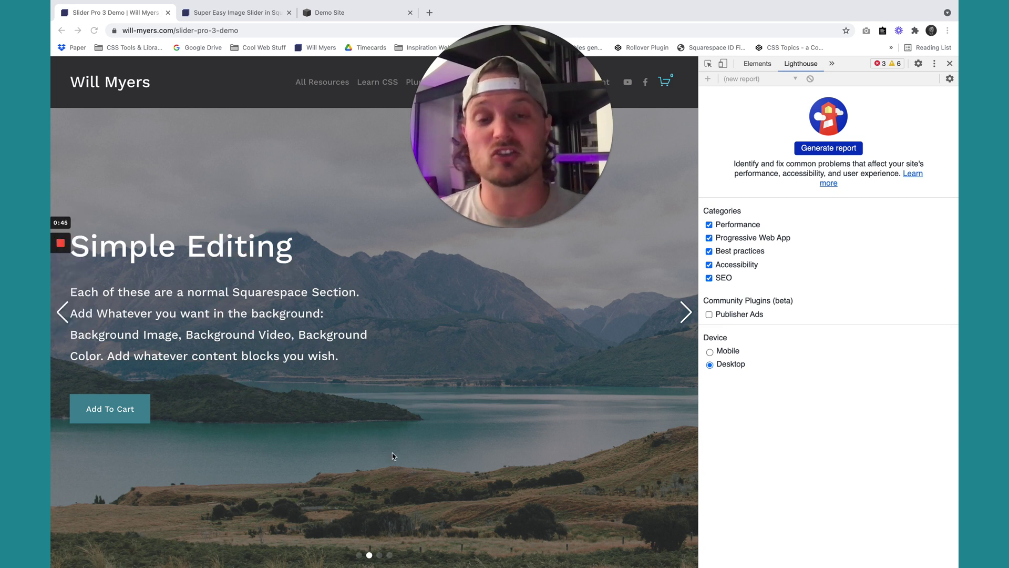
{"action": "left_click", "coordinate": [950, 63]}
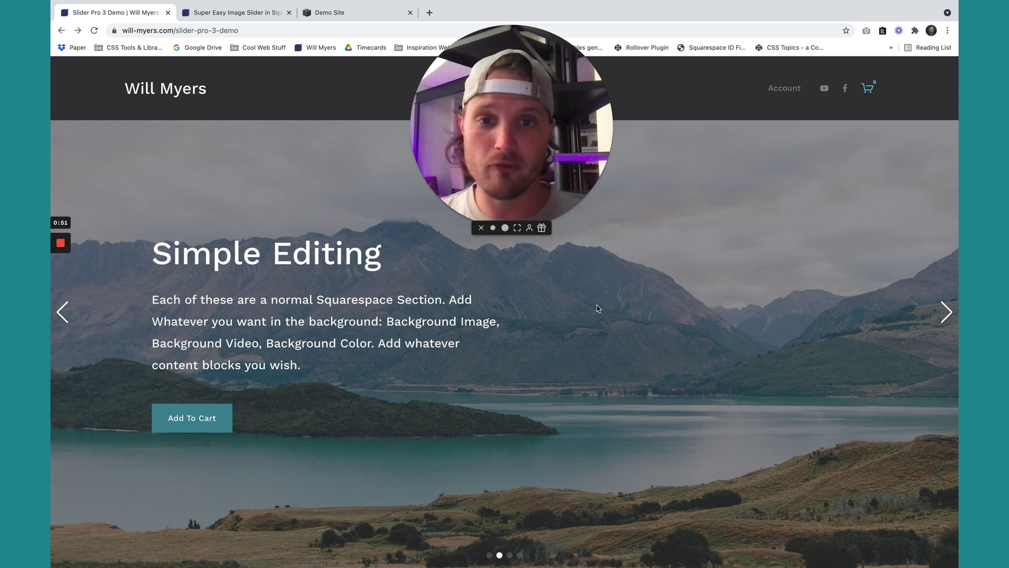
Scroll the demo slider sideways through slides 3 and 4.
{"action": "scroll", "coordinate": [572, 311], "scroll_direction": "right", "scroll_amount": 3}
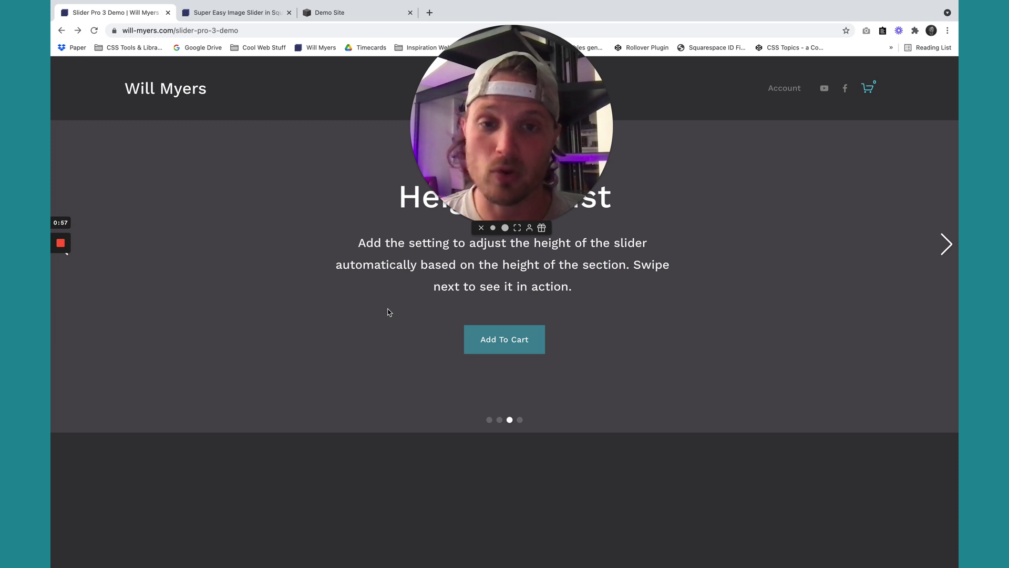
{"action": "scroll", "coordinate": [389, 312], "scroll_direction": "right", "scroll_amount": 3}
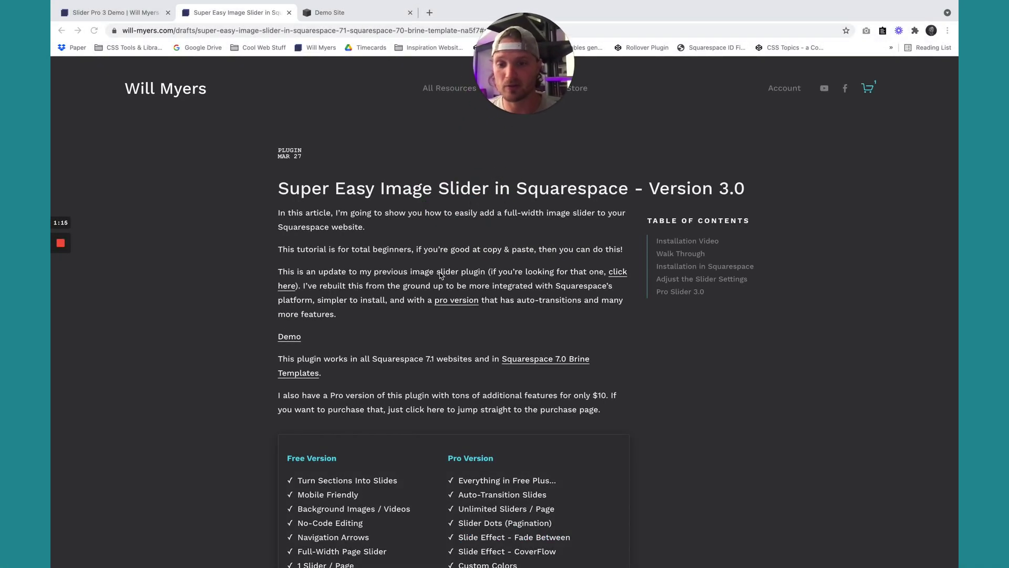
Scroll to the article's Squarespace 7.1 installation steps, then switch to the Demo Site editor.
{"action": "scroll", "coordinate": [369, 378], "scroll_direction": "down", "scroll_amount": 3}
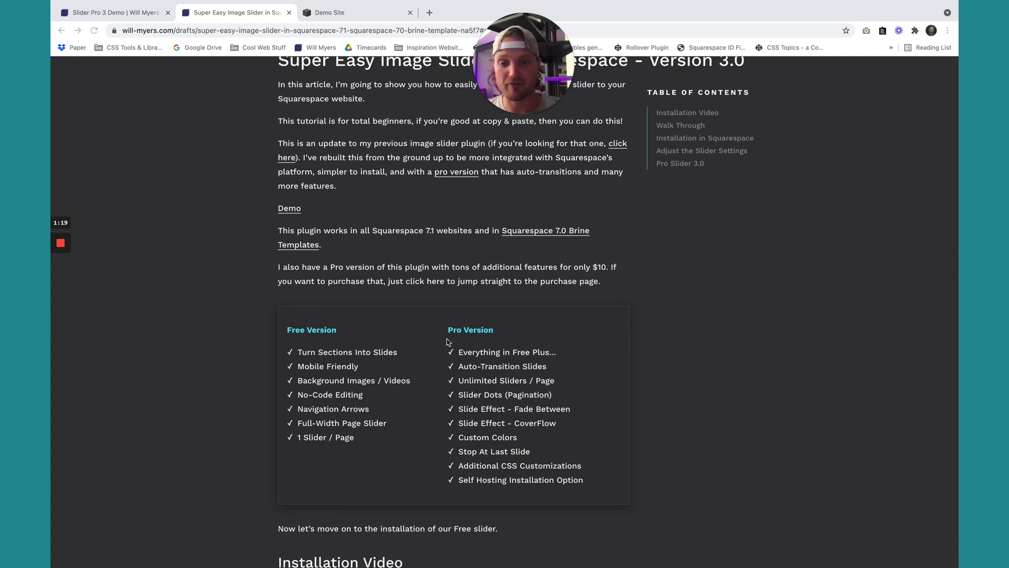
{"action": "scroll", "coordinate": [508, 393], "scroll_direction": "down", "scroll_amount": 10}
{"action": "scroll", "coordinate": [508, 393], "scroll_direction": "down", "scroll_amount": 7}
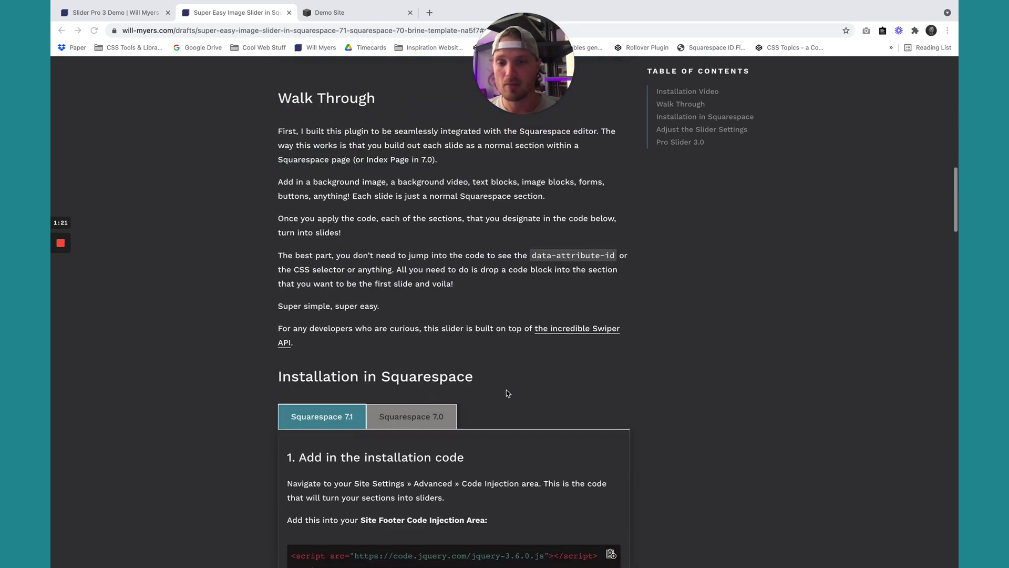
{"action": "scroll", "coordinate": [505, 392], "scroll_direction": "up", "scroll_amount": 5}
{"action": "scroll", "coordinate": [368, 351], "scroll_direction": "down", "scroll_amount": 2}
{"action": "scroll", "coordinate": [400, 350], "scroll_direction": "down", "scroll_amount": 3}
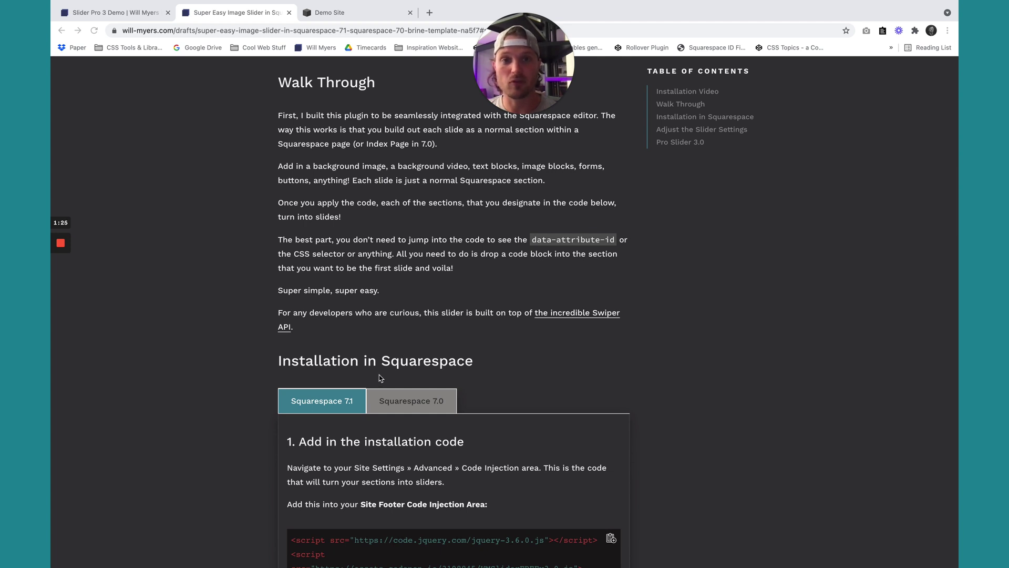
{"action": "scroll", "coordinate": [380, 378], "scroll_direction": "down", "scroll_amount": 1}
{"action": "scroll", "coordinate": [380, 377], "scroll_direction": "down", "scroll_amount": 4}
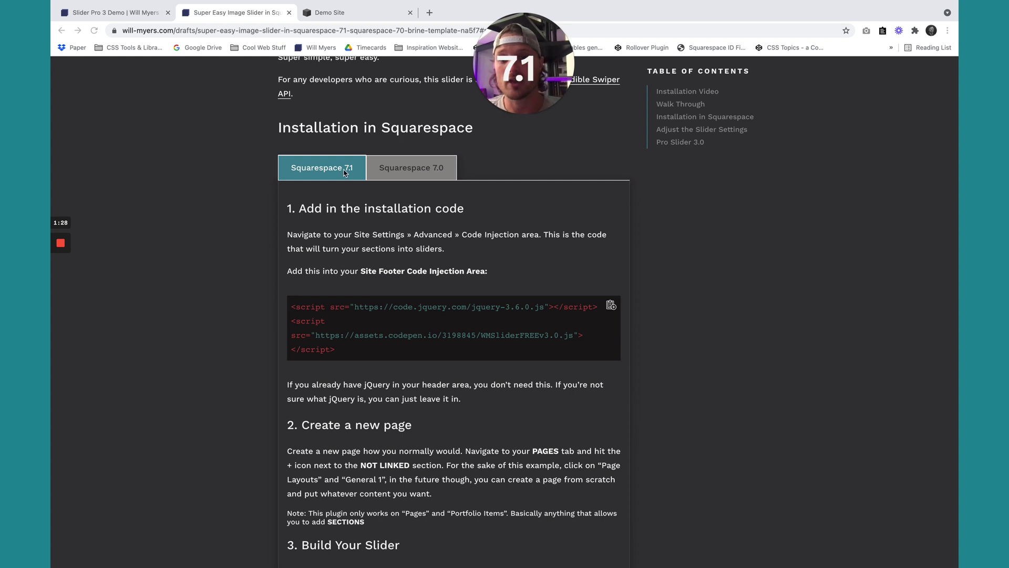
{"action": "left_click", "coordinate": [331, 12]}
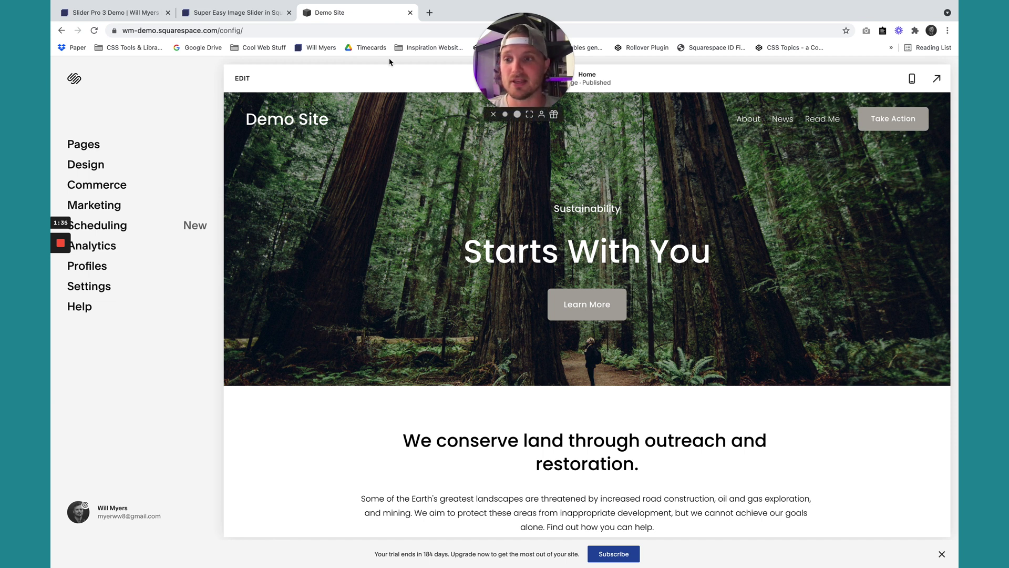
Copy the Squarespace 7.1 footer code-injection script from the slider article.
{"action": "left_click", "coordinate": [237, 12]}
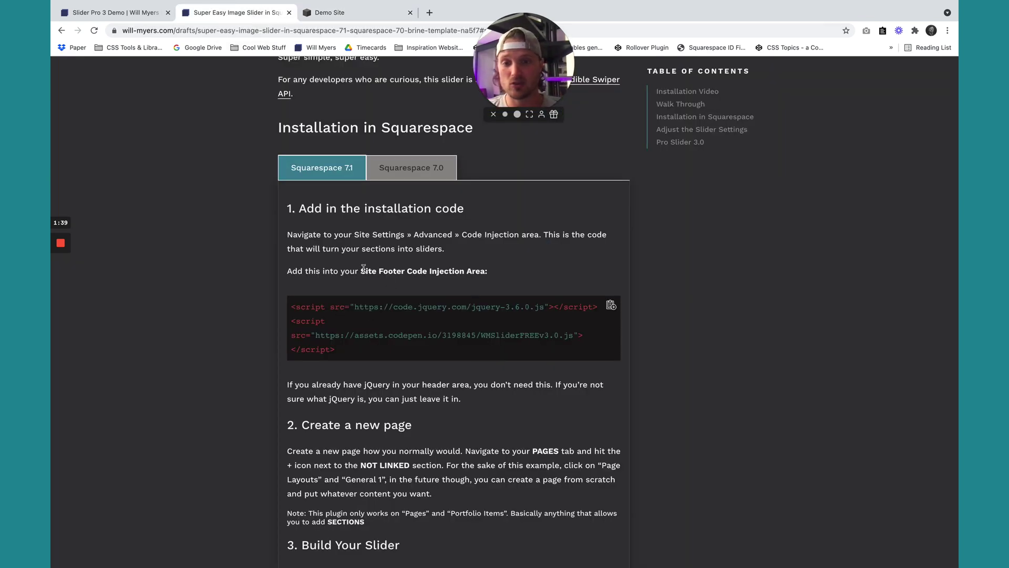
{"action": "left_click_drag", "start_coordinate": [363, 268], "coordinate": [488, 270]}
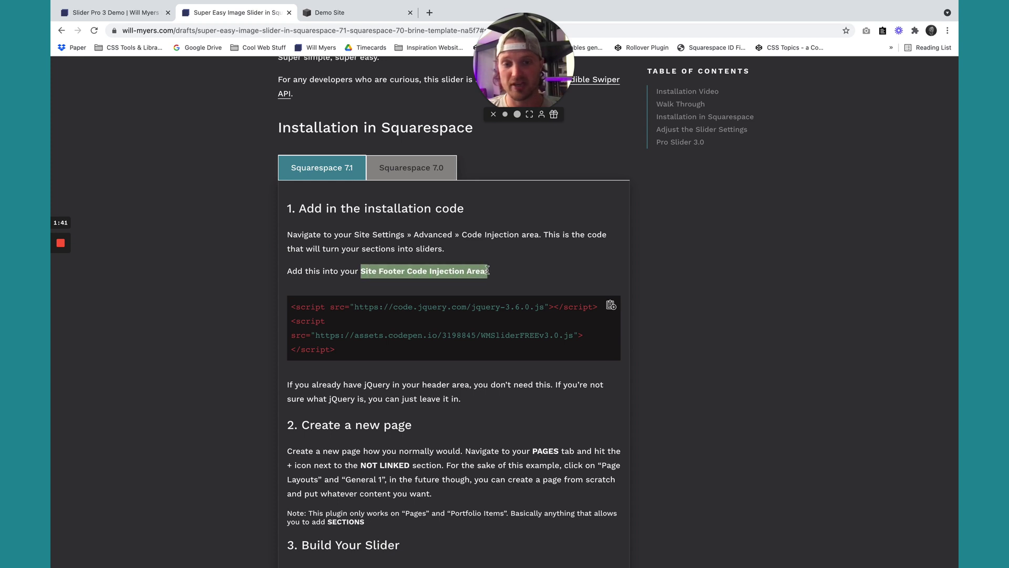
{"action": "left_click", "coordinate": [601, 286]}
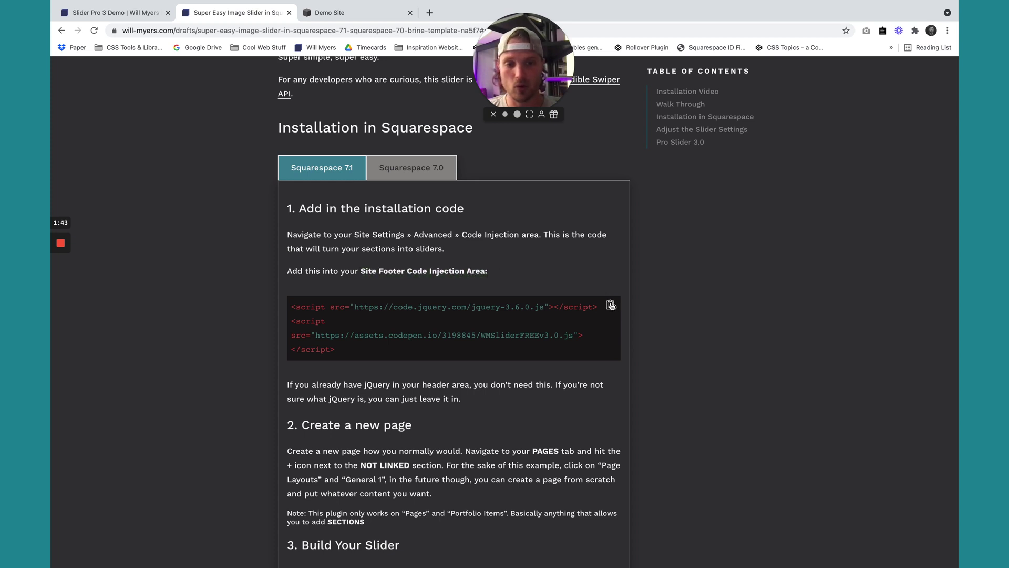
Open the Demo Site's Settings > Advanced > Code Injection panel.
{"action": "left_click", "coordinate": [344, 14]}
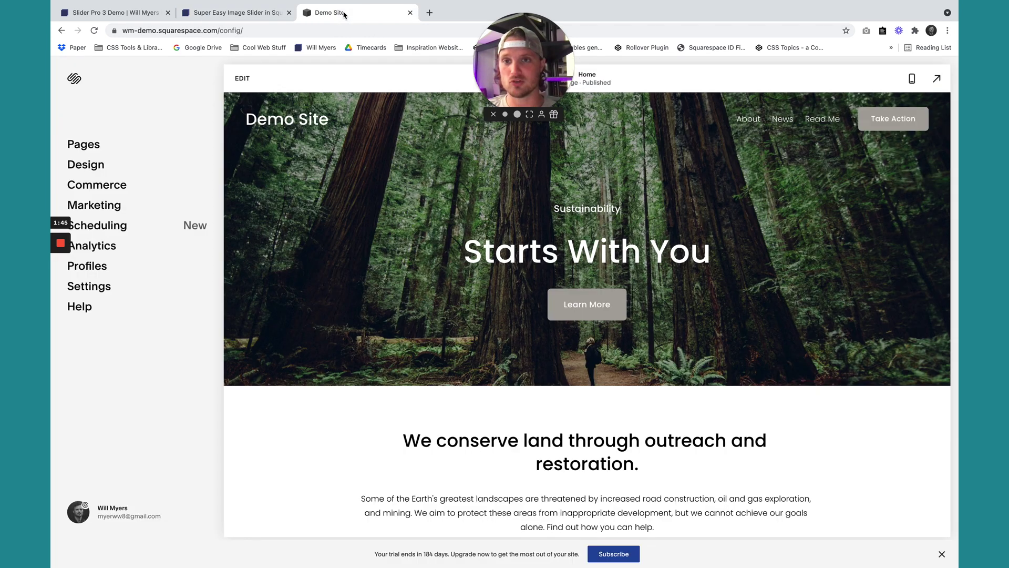
{"action": "left_click", "coordinate": [91, 287]}
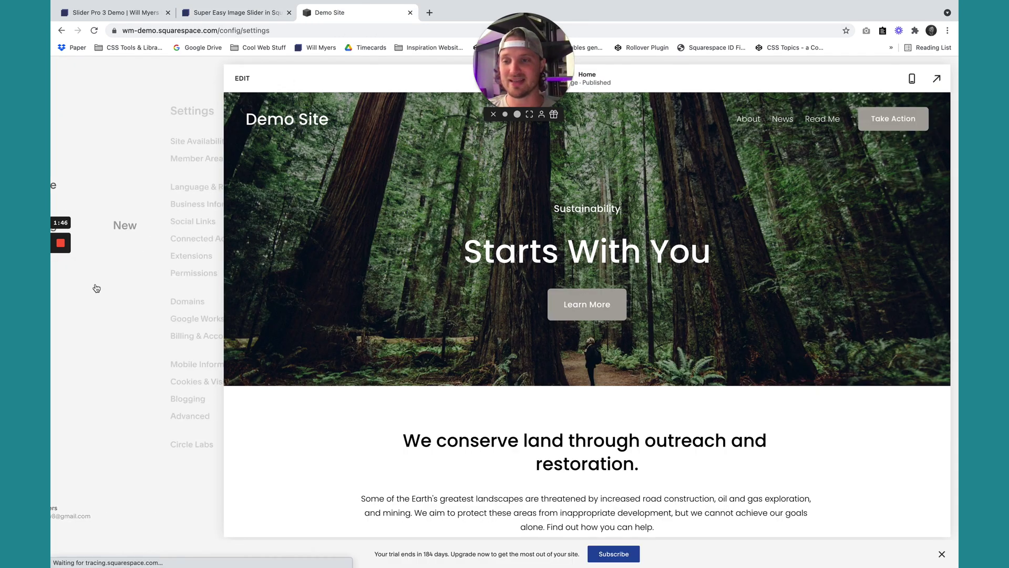
{"action": "left_click", "coordinate": [105, 417]}
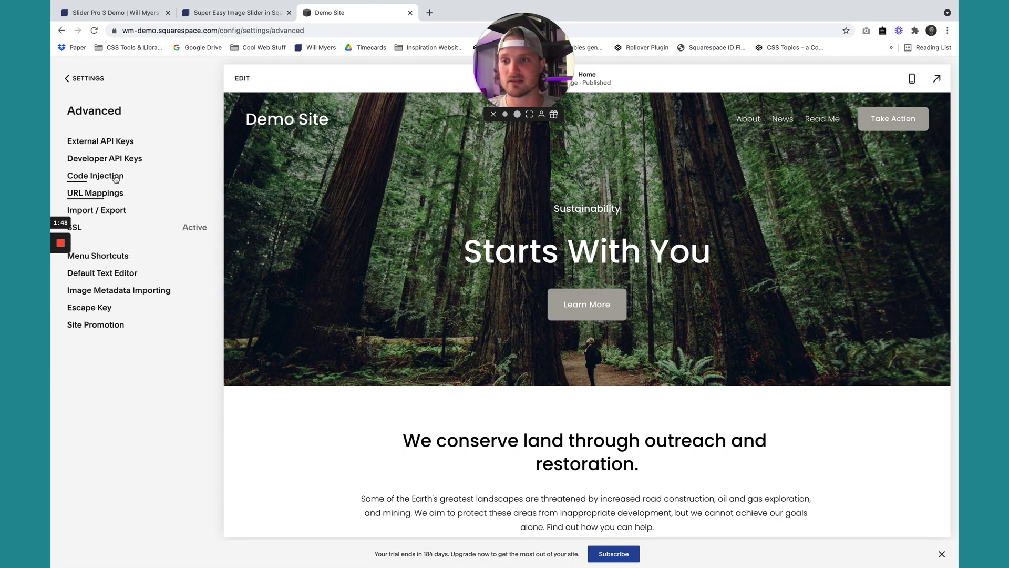
{"action": "left_click", "coordinate": [116, 179]}
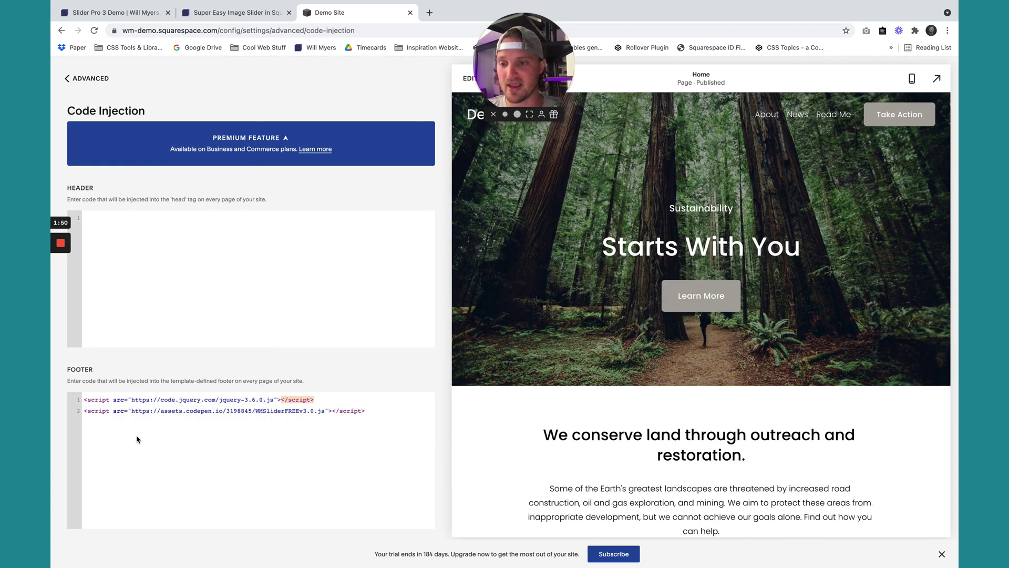
Check the footer's jQuery and WMSlider script lines, then return to the main site menu.
{"action": "left_click_drag", "start_coordinate": [373, 413], "coordinate": [66, 401]}
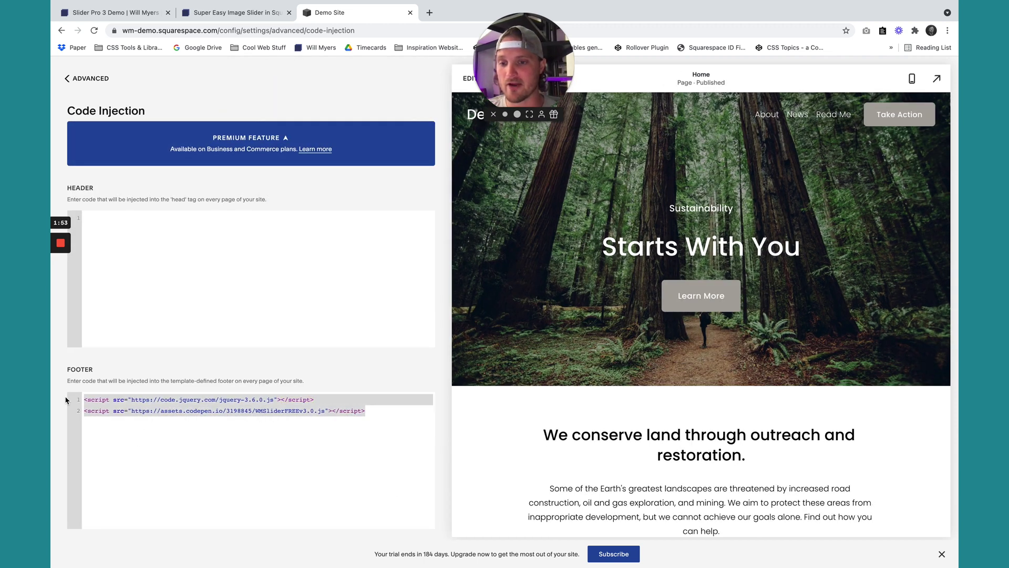
{"action": "left_click", "coordinate": [241, 430]}
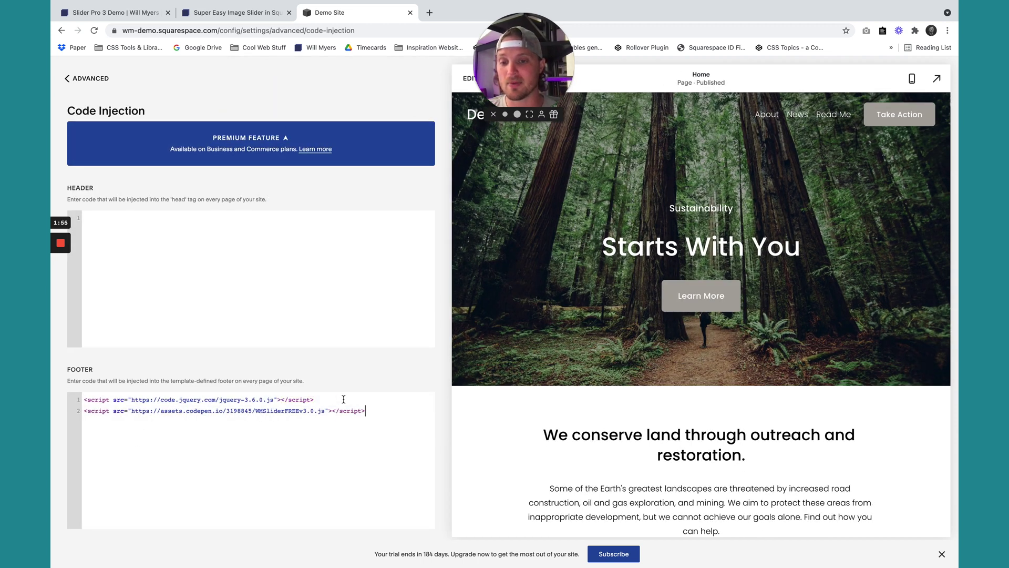
{"action": "left_click_drag", "start_coordinate": [345, 398], "coordinate": [83, 400]}
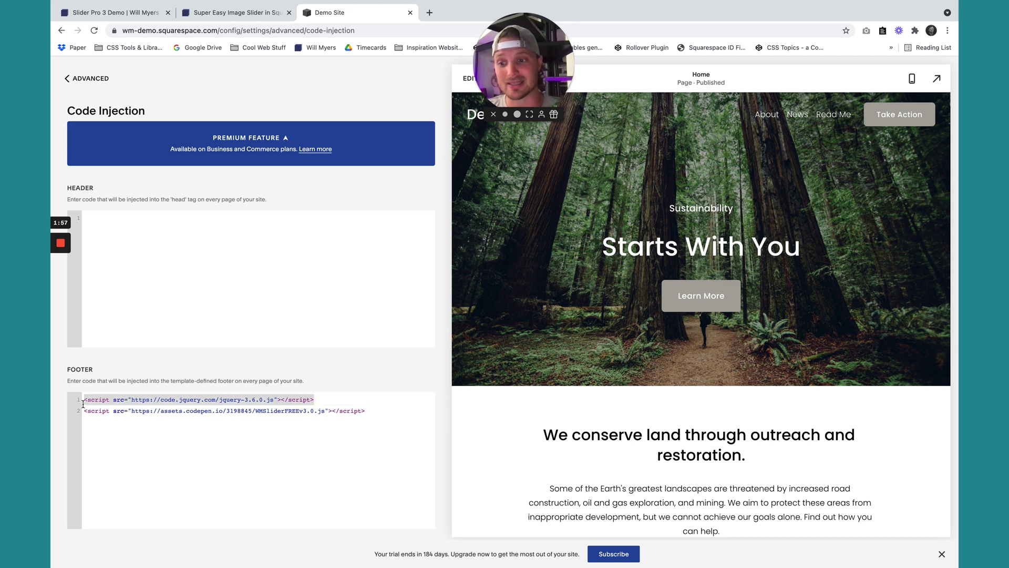
{"action": "key", "text": "BackSpace"}
{"action": "key", "text": "super+z"}
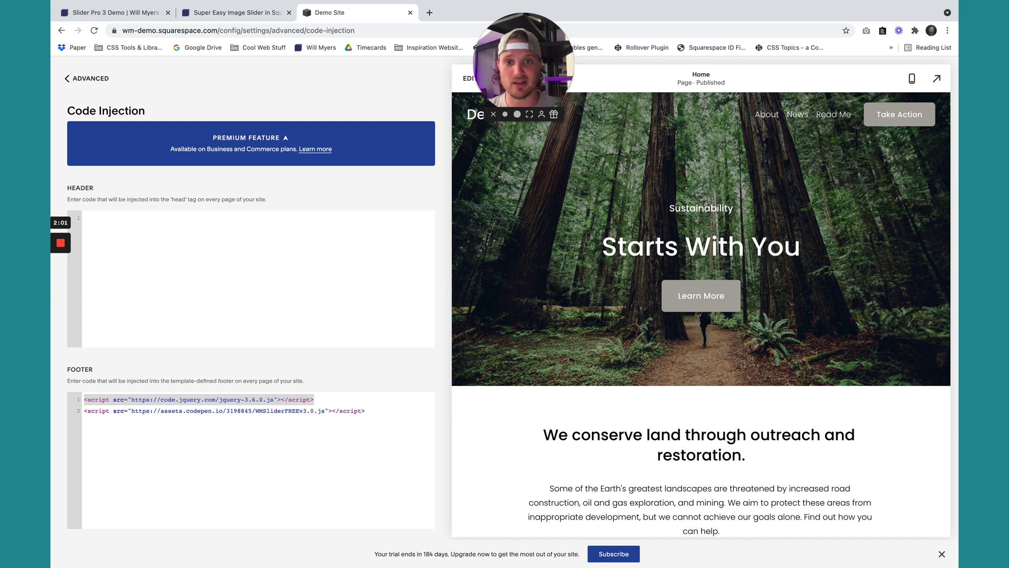
{"action": "left_click", "coordinate": [78, 79]}
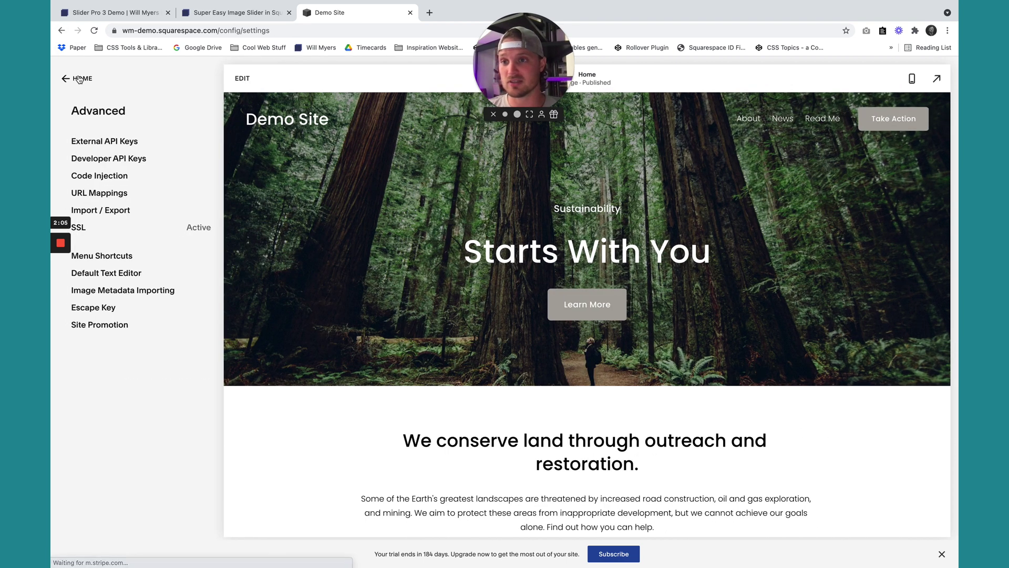
{"action": "left_click", "coordinate": [77, 79]}
{"action": "left_click", "coordinate": [79, 79]}
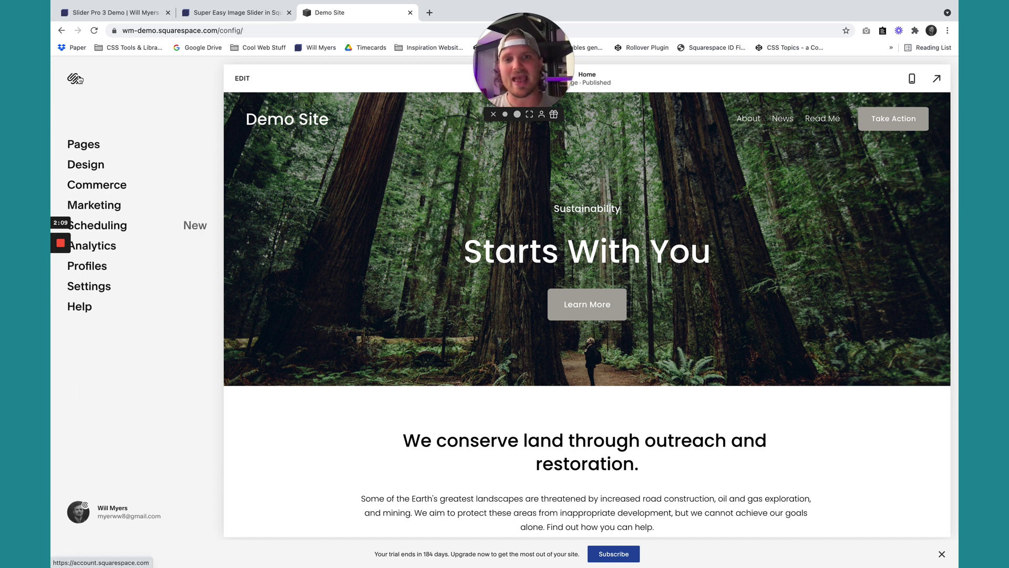
Copy the section-slider div code from step 3, 'Build Your Slider', in the article.
{"action": "left_click", "coordinate": [240, 16]}
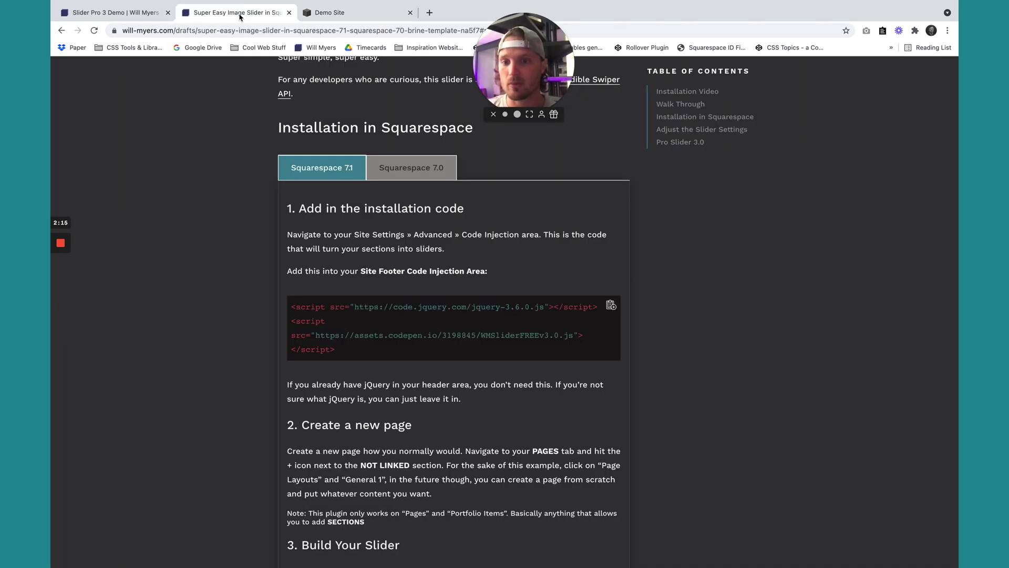
{"action": "scroll", "coordinate": [400, 302], "scroll_direction": "down", "scroll_amount": 3}
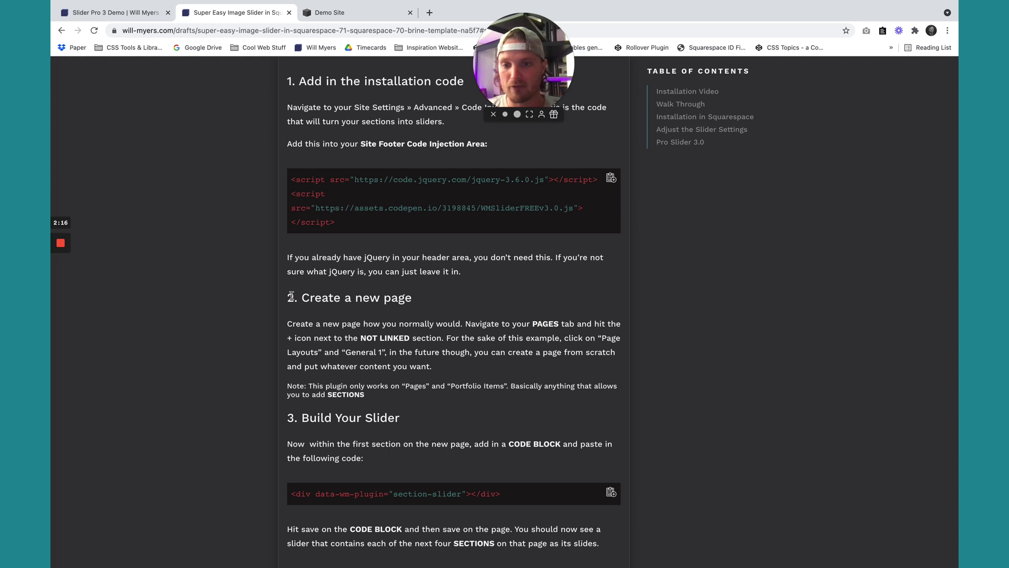
{"action": "left_click_drag", "start_coordinate": [289, 298], "coordinate": [416, 304]}
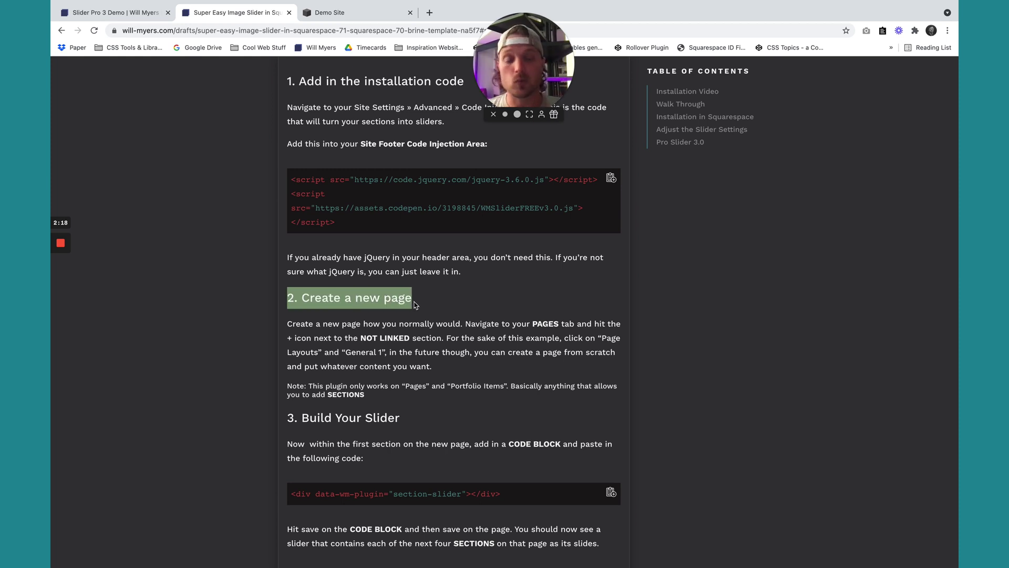
{"action": "scroll", "coordinate": [415, 305], "scroll_direction": "down", "scroll_amount": 3}
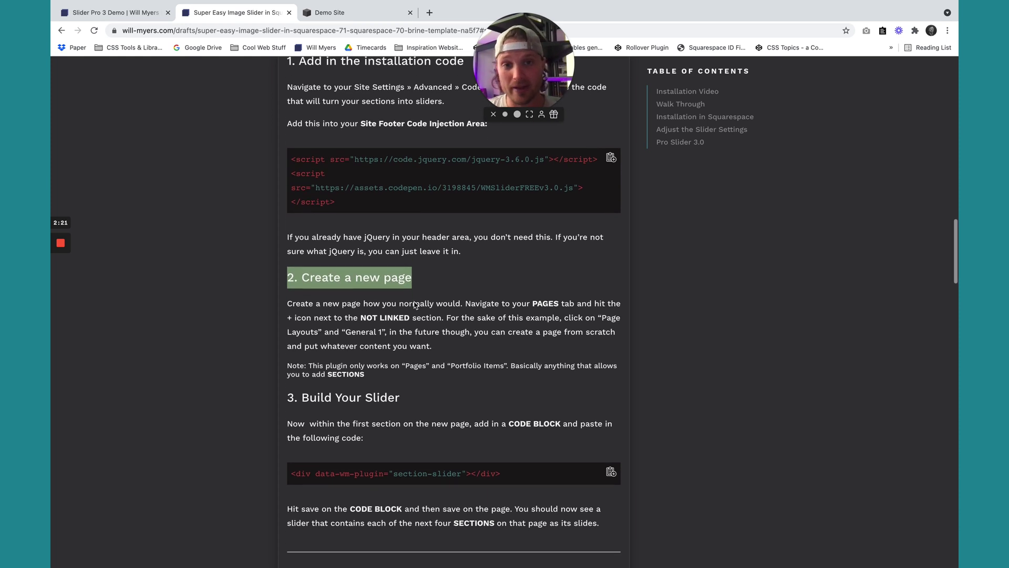
{"action": "scroll", "coordinate": [416, 305], "scroll_direction": "up", "scroll_amount": 2}
{"action": "scroll", "coordinate": [418, 306], "scroll_direction": "down", "scroll_amount": 2}
{"action": "left_click_drag", "start_coordinate": [518, 420], "coordinate": [289, 419]}
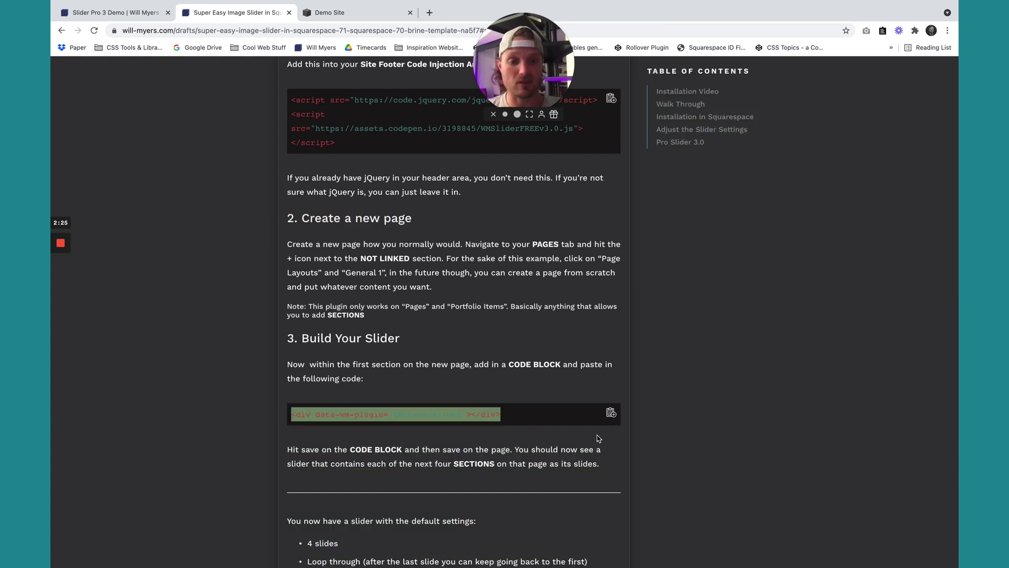
{"action": "left_click", "coordinate": [611, 412]}
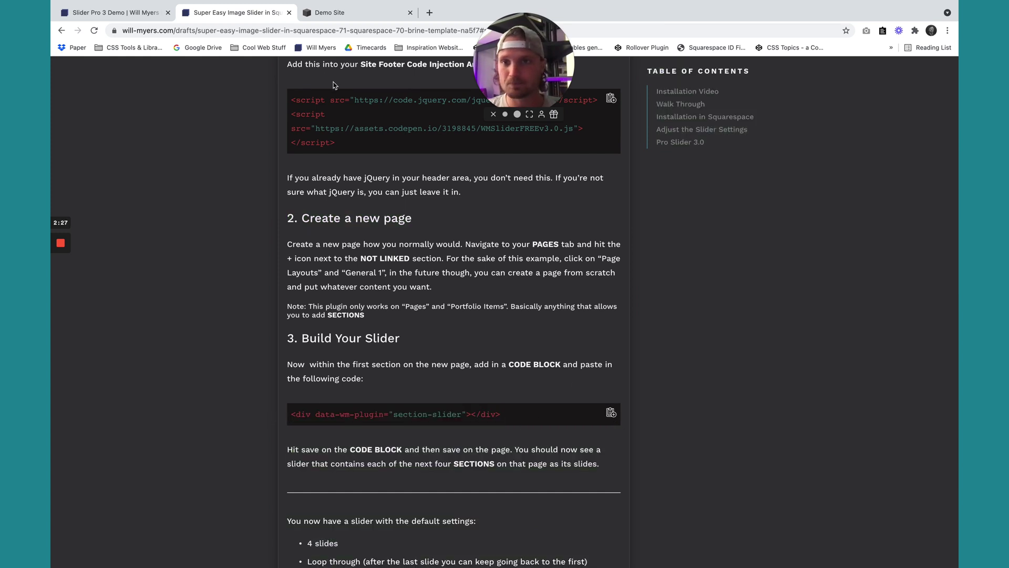
Add a Not Linked page from the General 4 layout, keep its name, and open it for editing.
{"action": "left_click", "coordinate": [345, 18]}
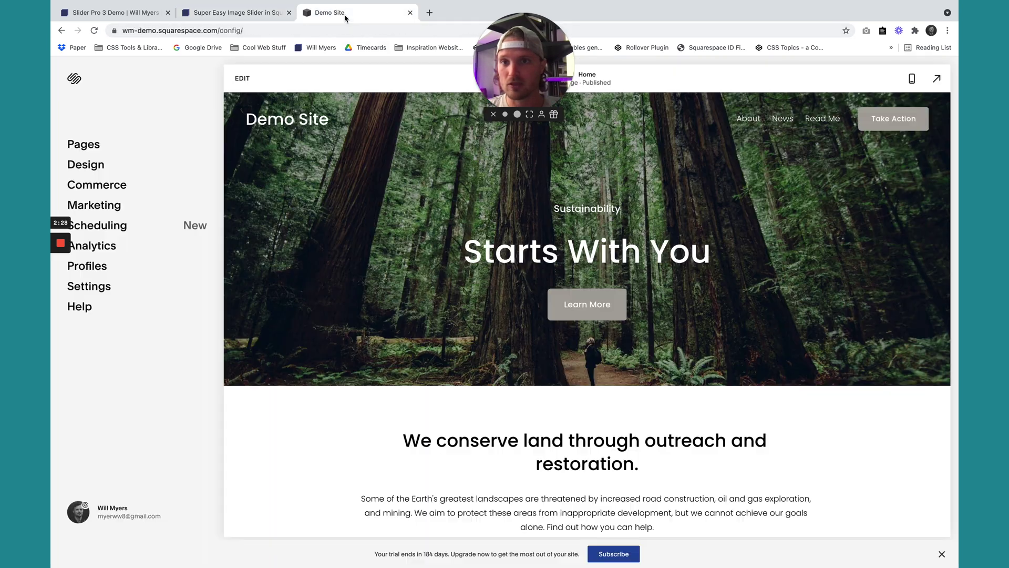
{"action": "left_click", "coordinate": [88, 144]}
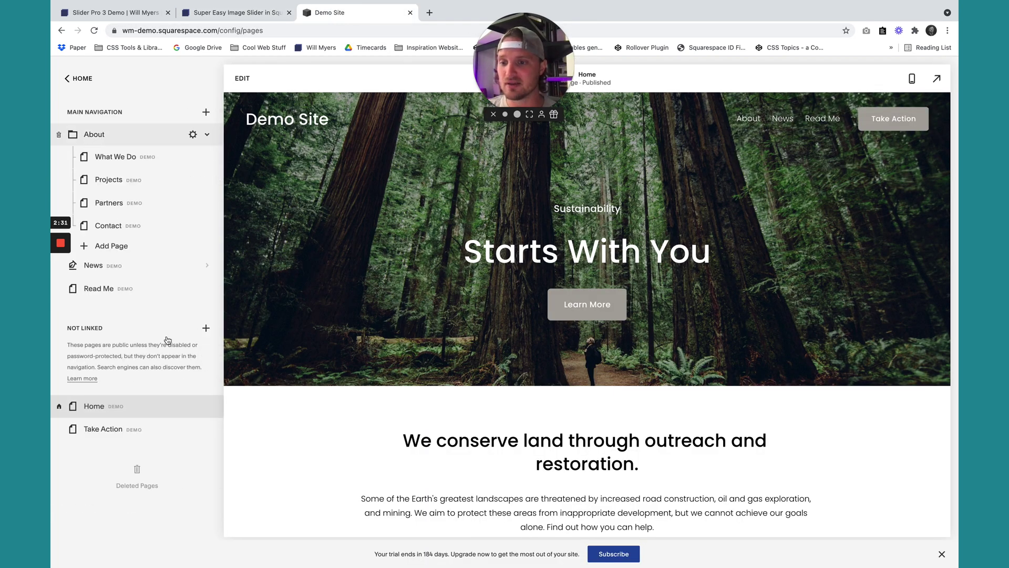
{"action": "left_click", "coordinate": [206, 329]}
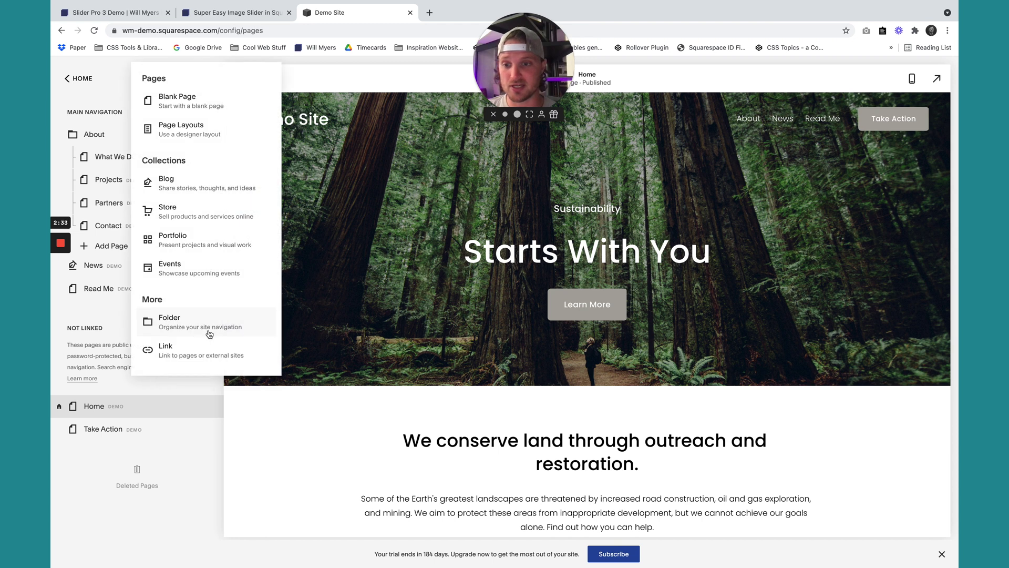
{"action": "left_click", "coordinate": [169, 131]}
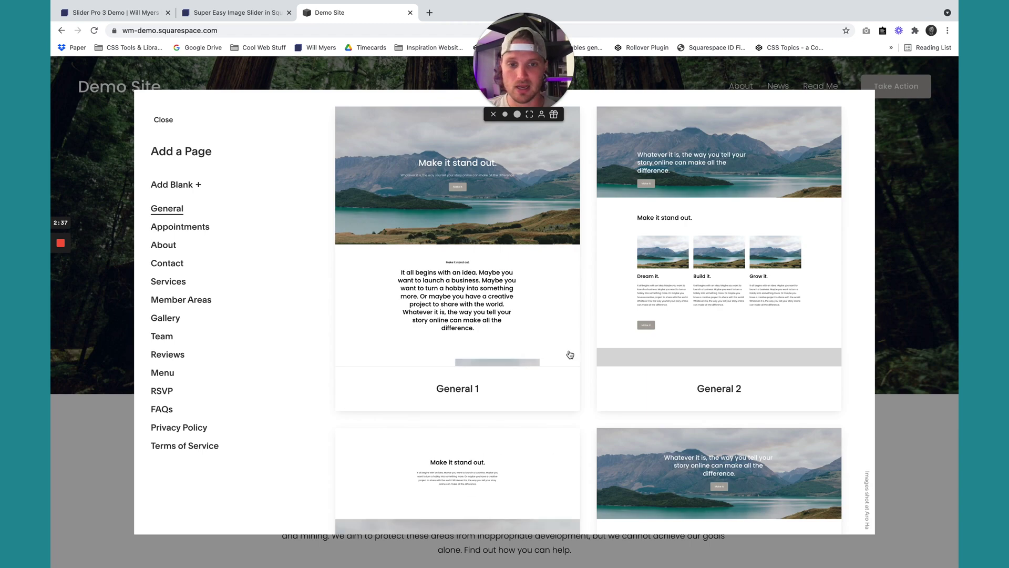
{"action": "scroll", "coordinate": [570, 355], "scroll_direction": "down", "scroll_amount": 5}
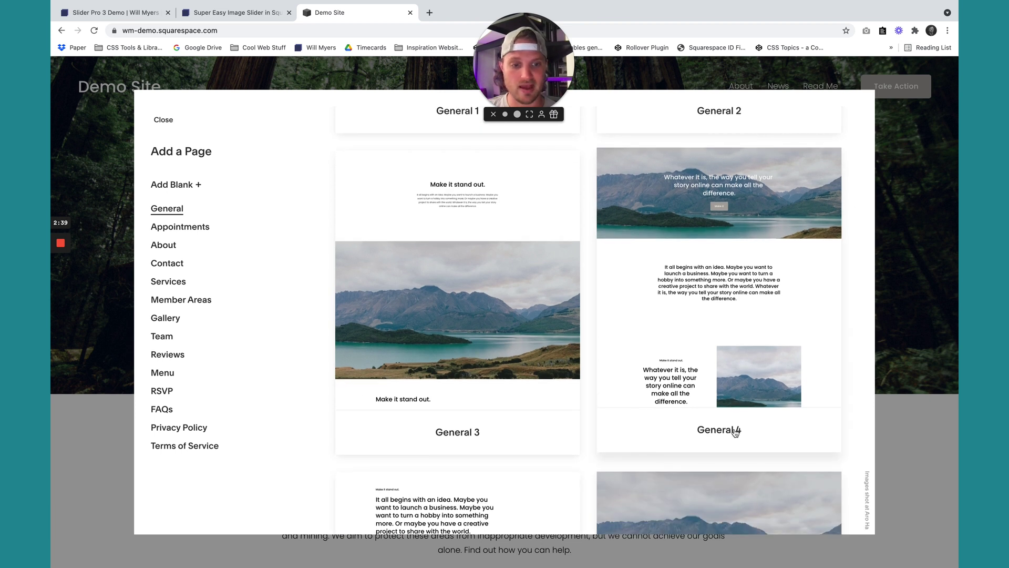
{"action": "left_click", "coordinate": [735, 432]}
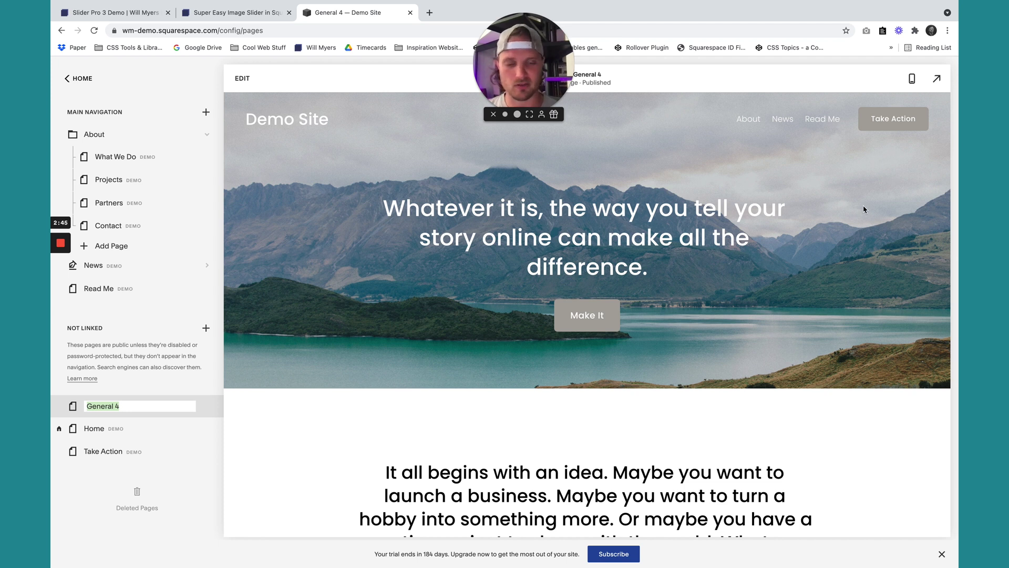
{"action": "left_click", "coordinate": [182, 390]}
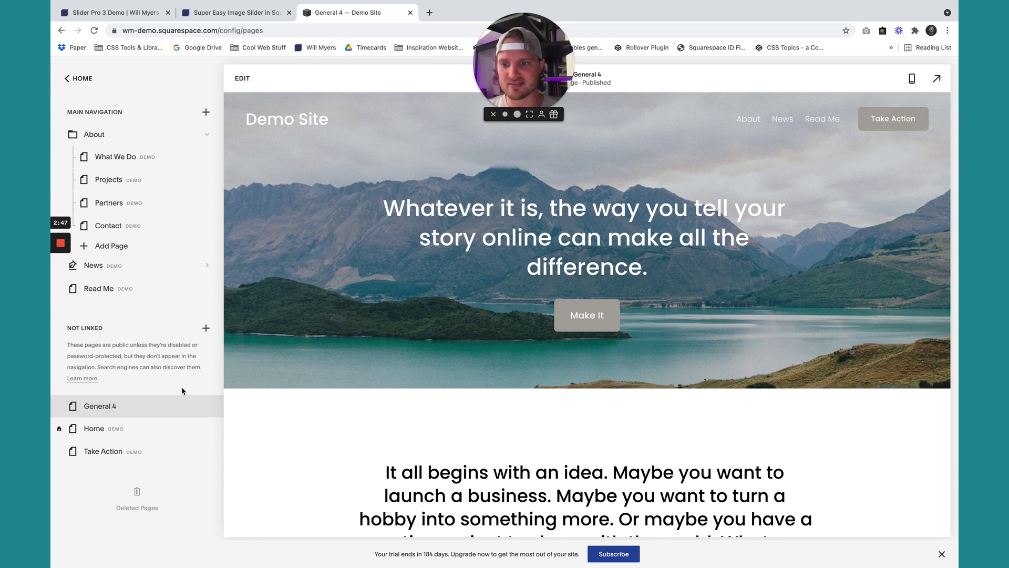
{"action": "left_click", "coordinate": [243, 78]}
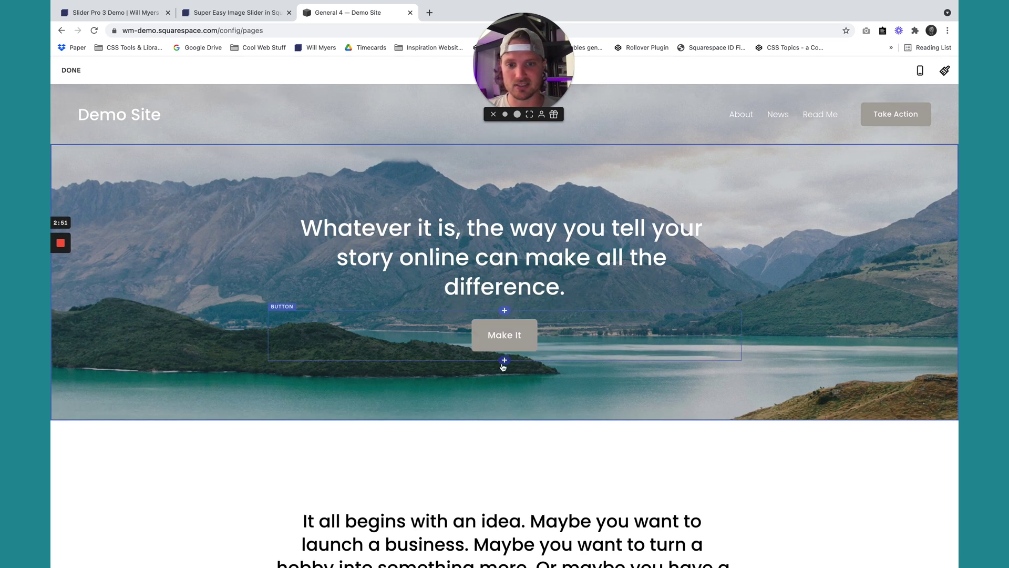
Put the section-slider div in a code block below the Make It button, then save the page.
{"action": "left_click", "coordinate": [505, 360]}
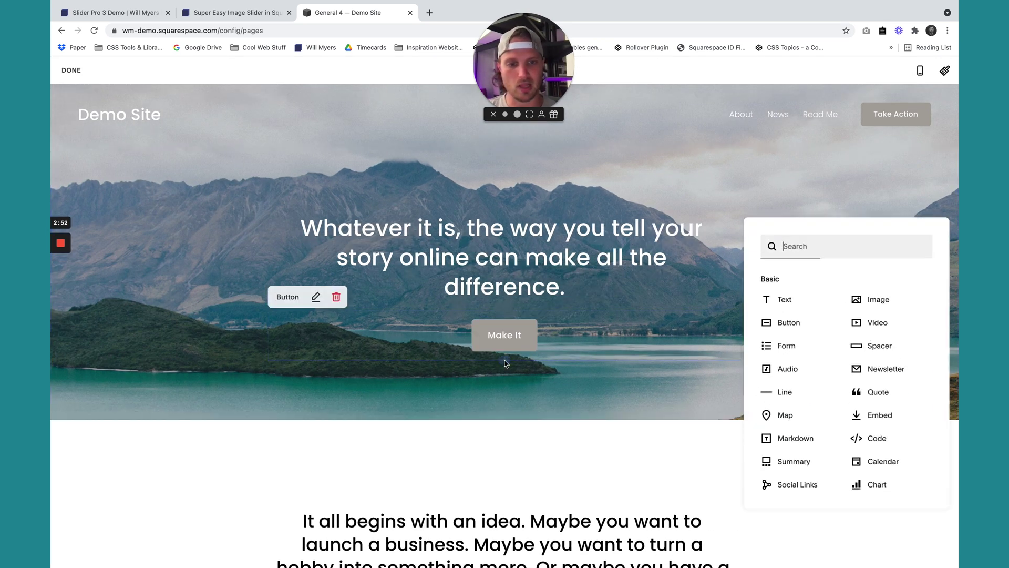
{"action": "left_click", "coordinate": [872, 436]}
{"action": "key", "text": "super+v"}
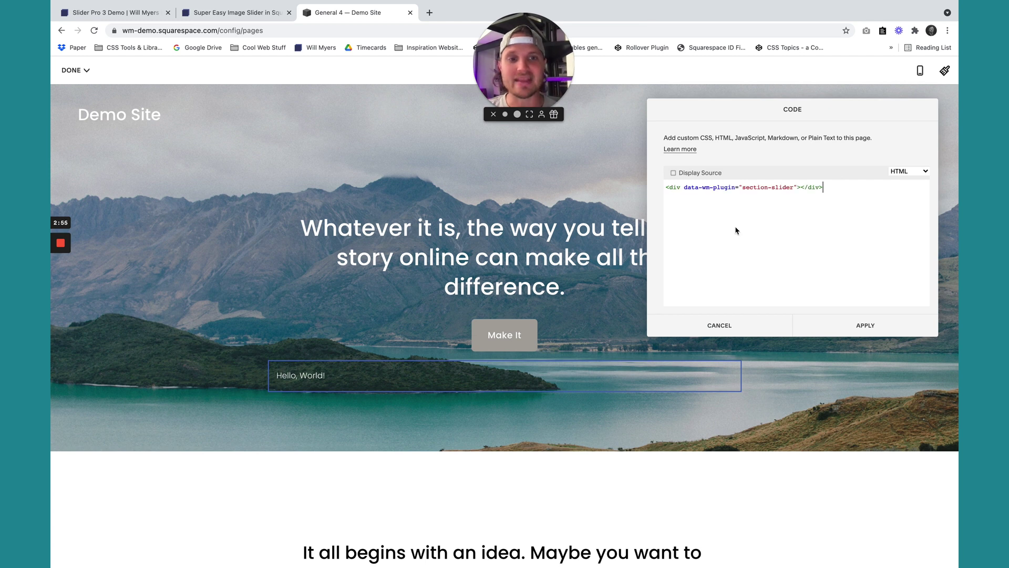
{"action": "left_click_drag", "start_coordinate": [666, 187], "coordinate": [826, 188]}
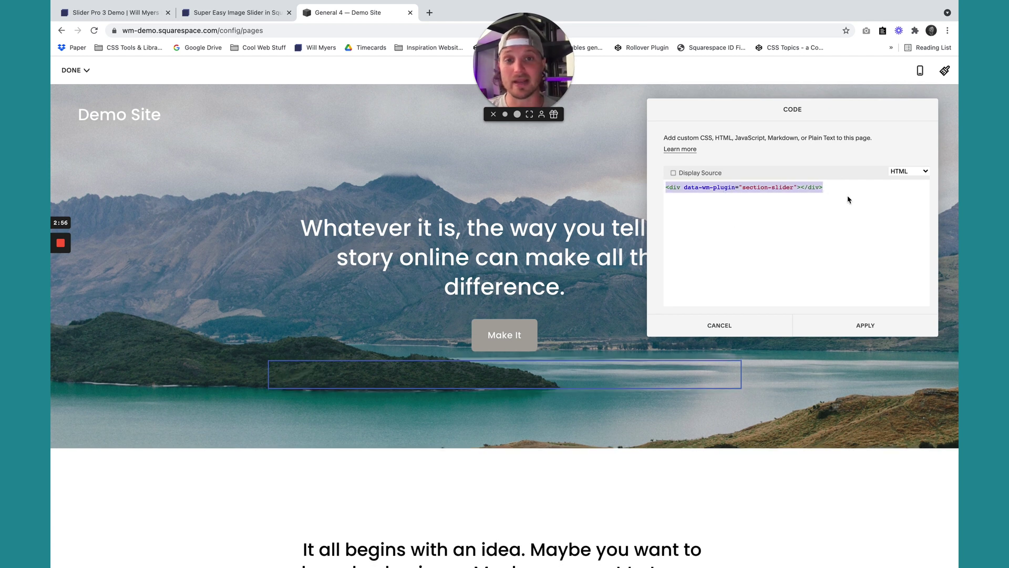
{"action": "left_click", "coordinate": [849, 200]}
{"action": "left_click", "coordinate": [854, 327]}
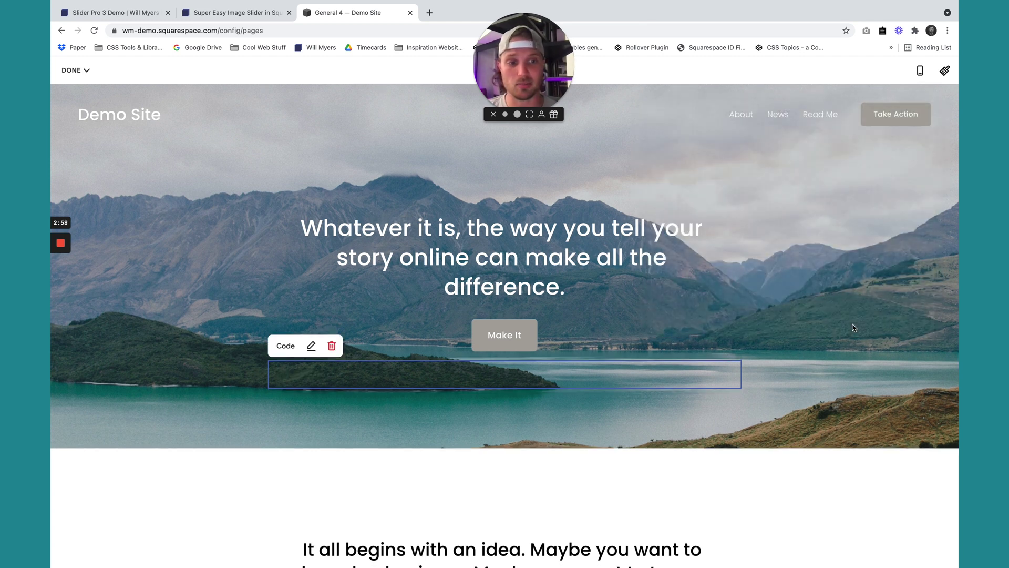
{"action": "left_click", "coordinate": [75, 69]}
{"action": "left_click", "coordinate": [74, 92]}
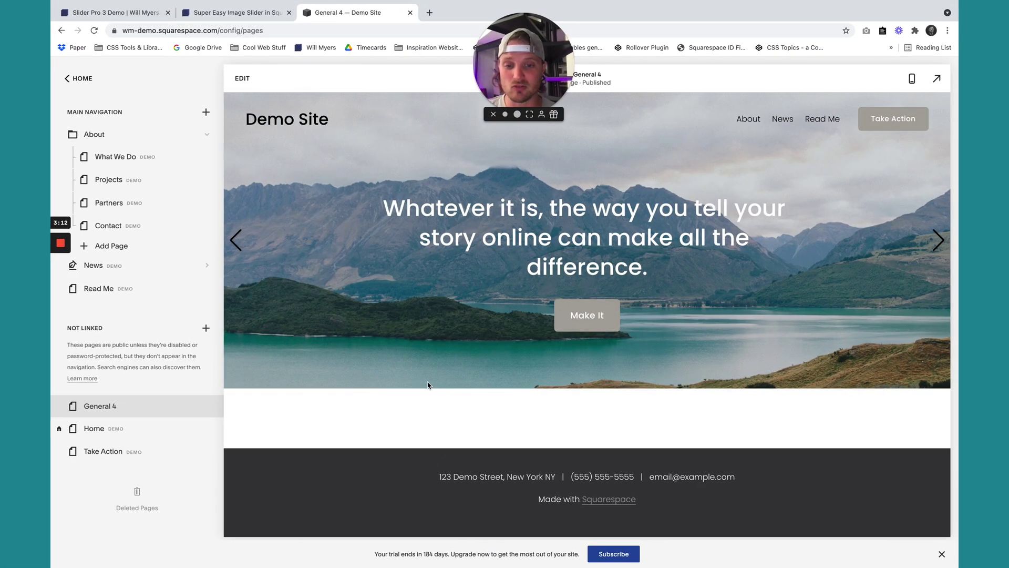
{"action": "left_click", "coordinate": [243, 80]}
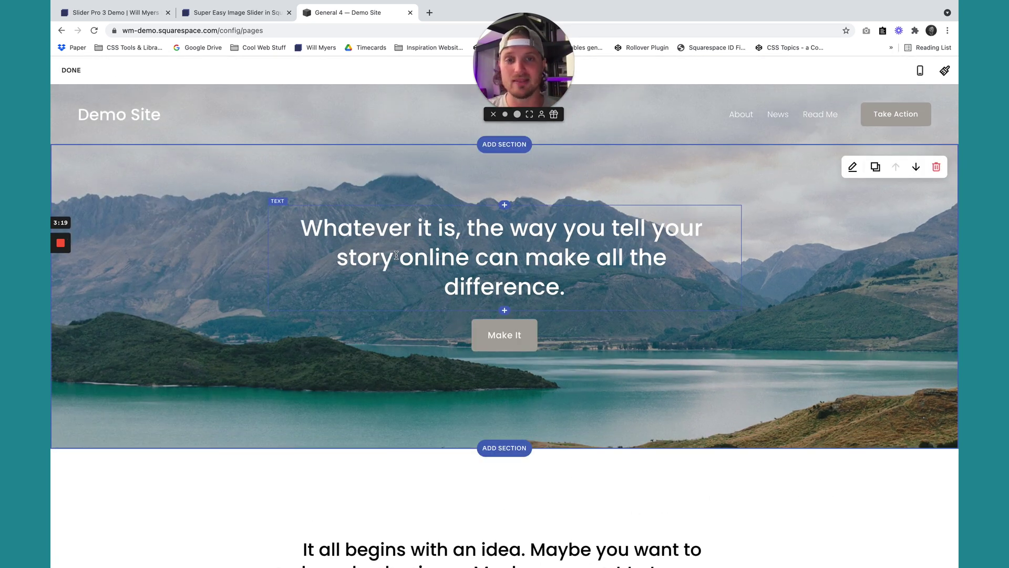
{"action": "left_click", "coordinate": [429, 257]}
{"action": "type", "text": "asdfasdf"}
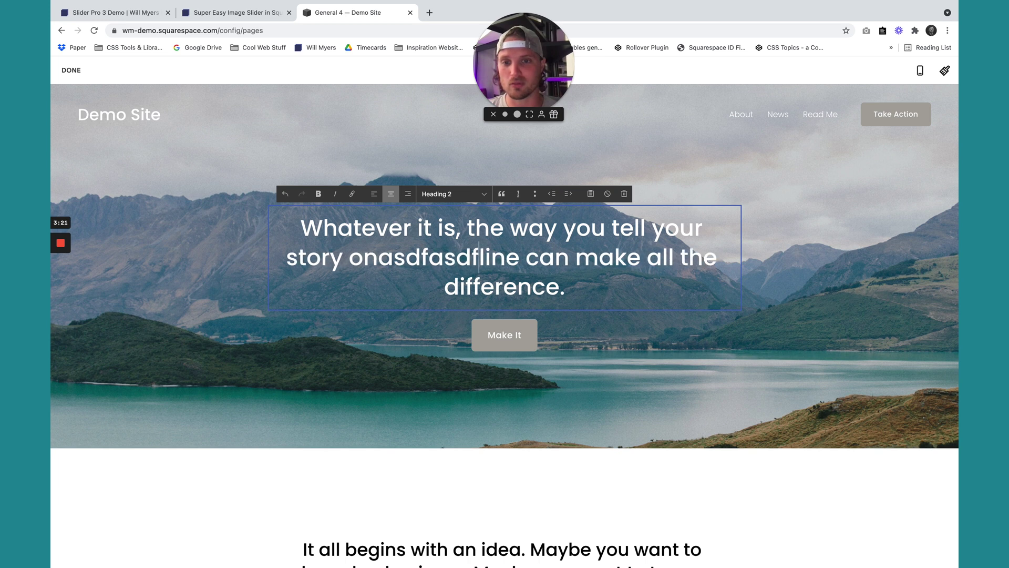
{"action": "key", "text": "BackSpace"}
{"action": "key", "text": "BackSpace"}
{"action": "key", "text": "BackSpace"}
{"action": "key", "text": "BackSpace"}
{"action": "key", "text": "BackSpace"}
{"action": "key", "text": "BackSpace"}
{"action": "key", "text": "BackSpace"}
{"action": "key", "text": "BackSpace"}
{"action": "scroll", "coordinate": [505, 315], "scroll_direction": "down", "scroll_amount": 15}
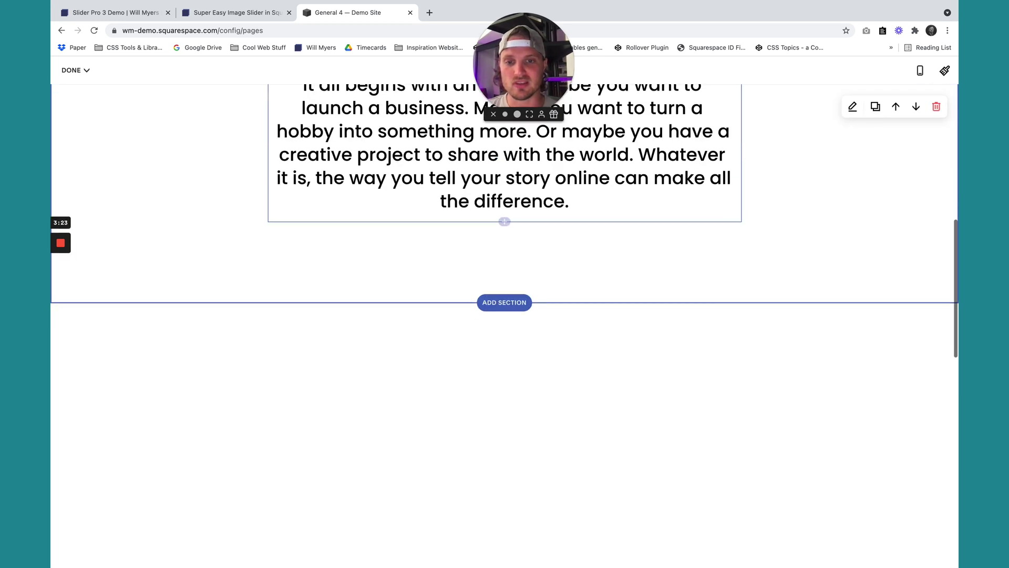
{"action": "scroll", "coordinate": [563, 349], "scroll_direction": "down", "scroll_amount": 4}
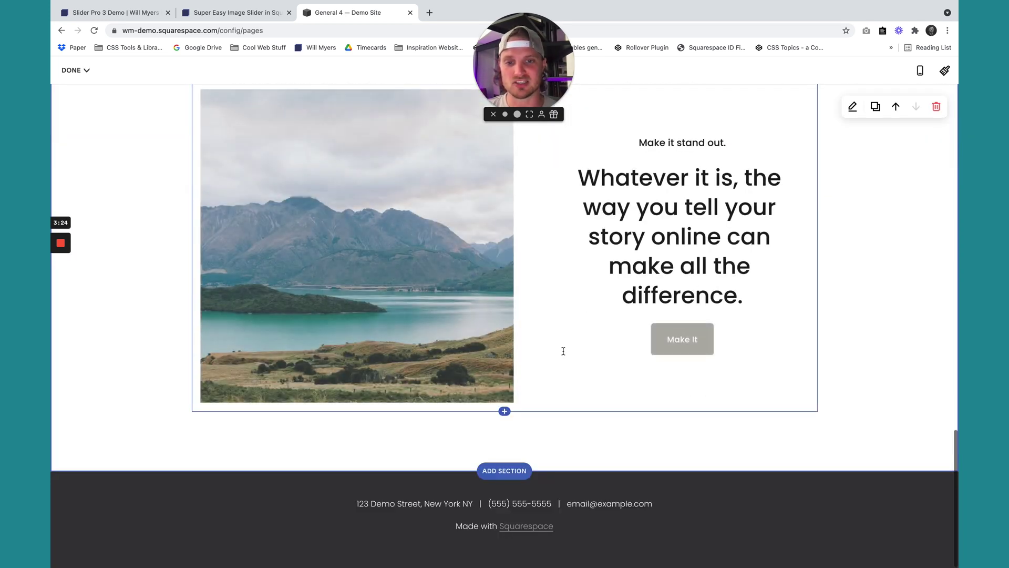
{"action": "scroll", "coordinate": [443, 428], "scroll_direction": "up", "scroll_amount": 15}
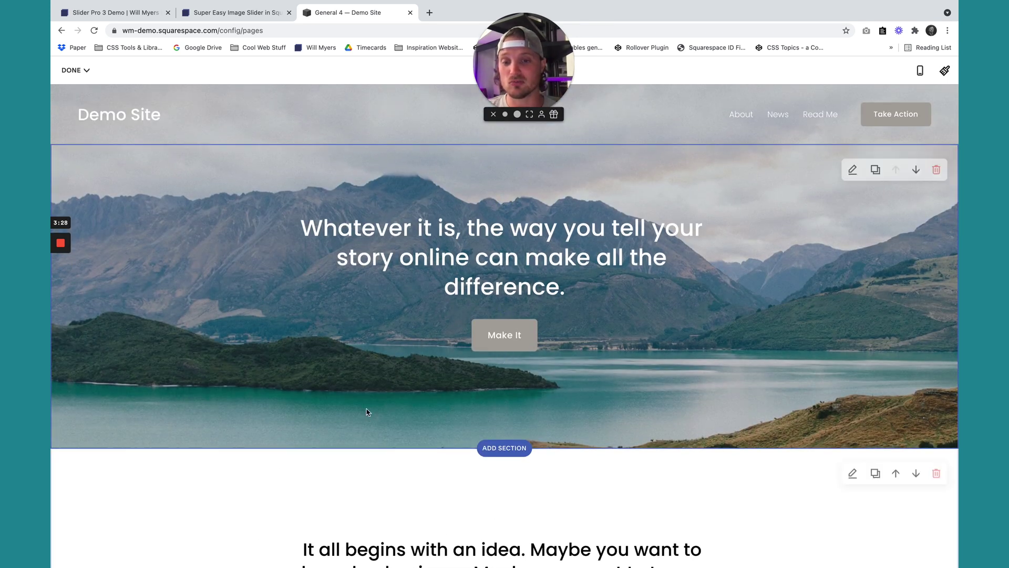
{"action": "left_click", "coordinate": [79, 72]}
{"action": "left_click", "coordinate": [79, 91]}
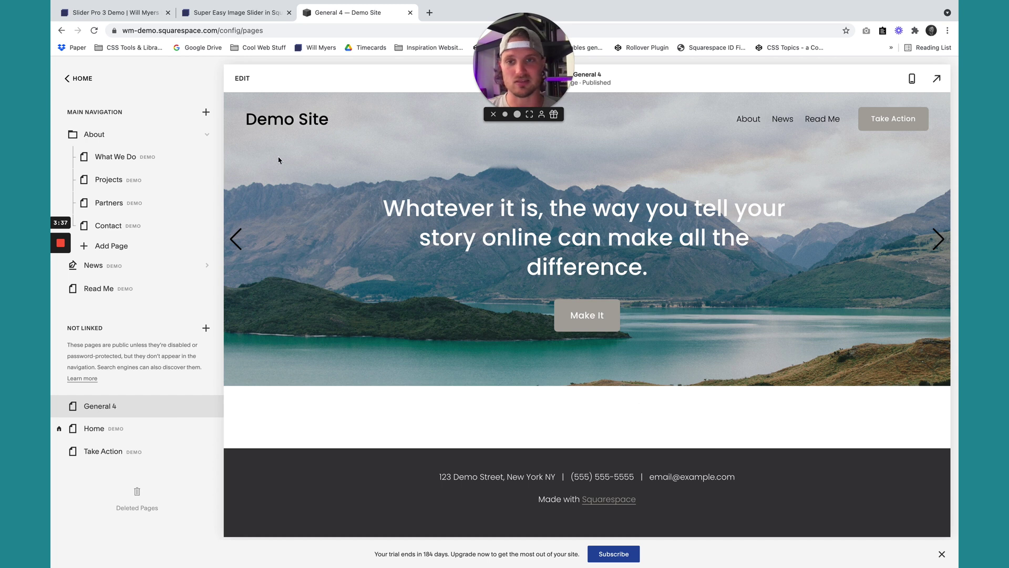
{"action": "left_click", "coordinate": [242, 78]}
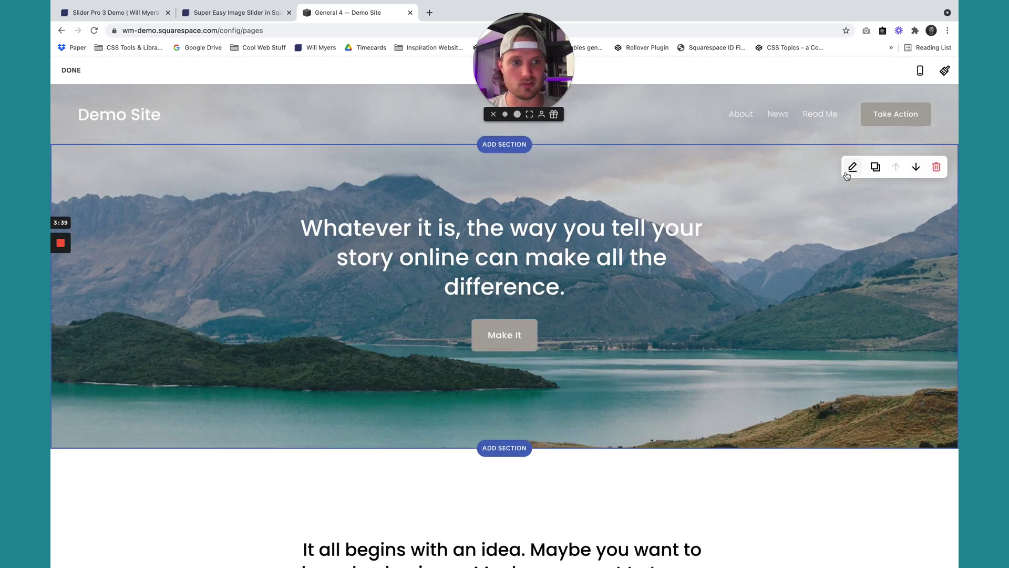
Make the first section taller in its section settings.
{"action": "left_click", "coordinate": [851, 168]}
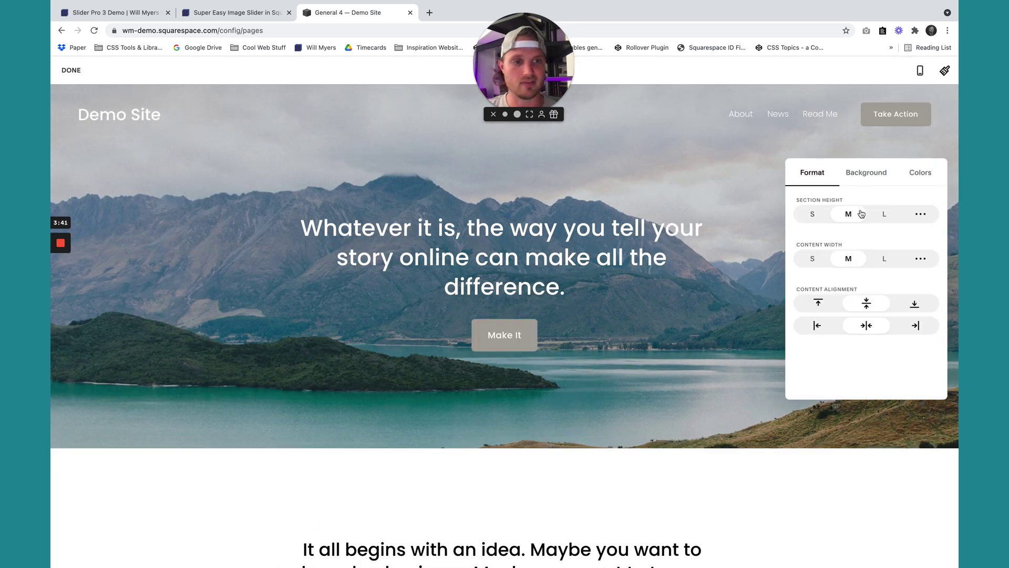
{"action": "left_click", "coordinate": [884, 214]}
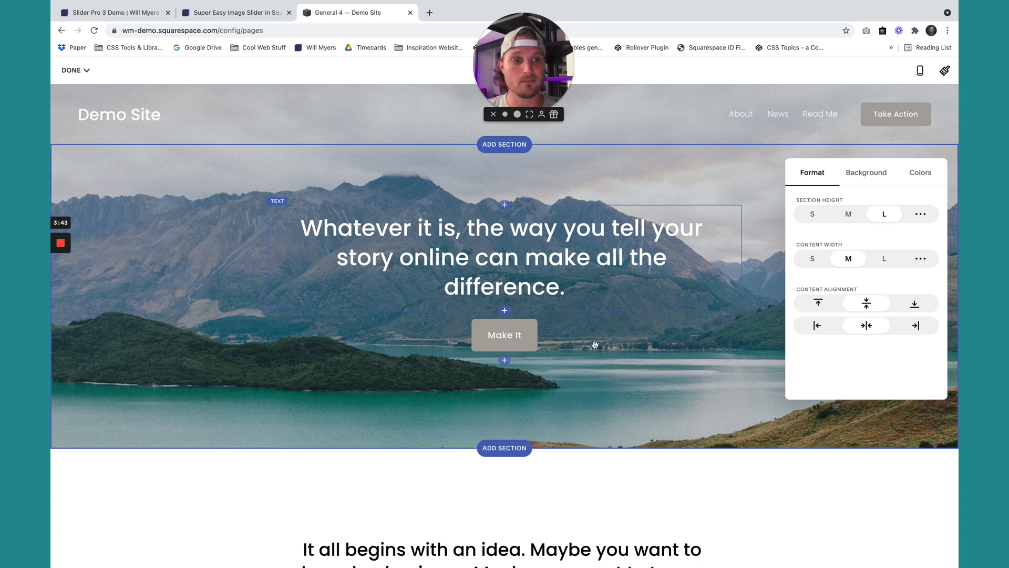
{"action": "scroll", "coordinate": [595, 344], "scroll_direction": "down", "scroll_amount": 5}
{"action": "scroll", "coordinate": [605, 336], "scroll_direction": "up", "scroll_amount": 5}
{"action": "scroll", "coordinate": [635, 315], "scroll_direction": "down", "scroll_amount": 10}
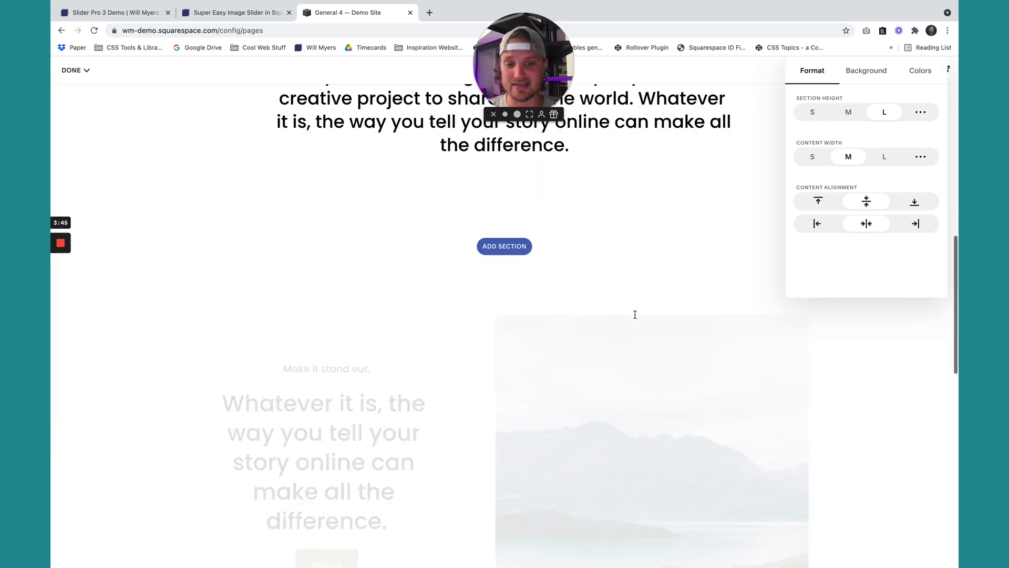
{"action": "scroll", "coordinate": [635, 315], "scroll_direction": "down", "scroll_amount": 5}
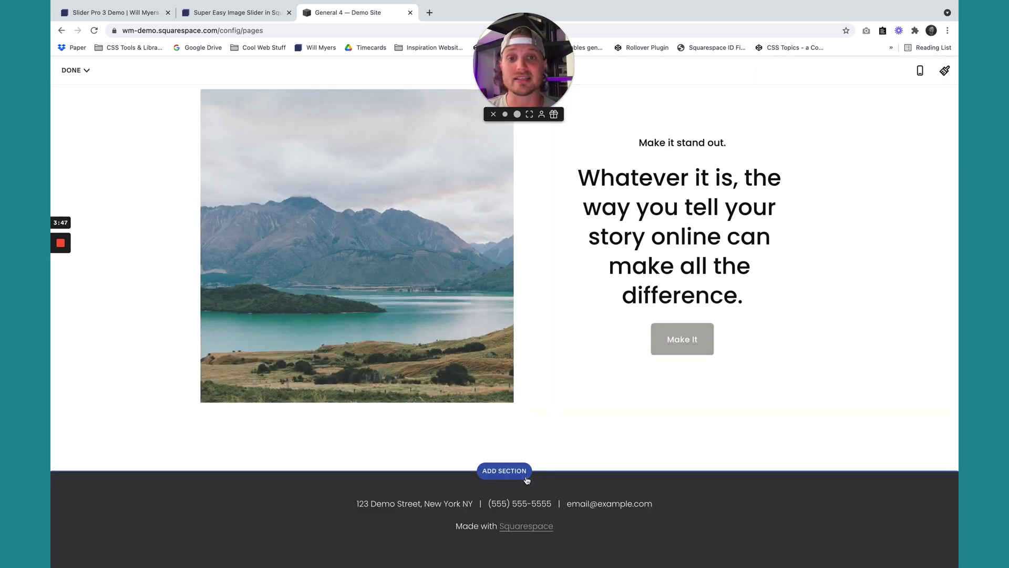
Add the mountain-cabin 'Make it stand out.' section and save the page.
{"action": "left_click", "coordinate": [514, 476]}
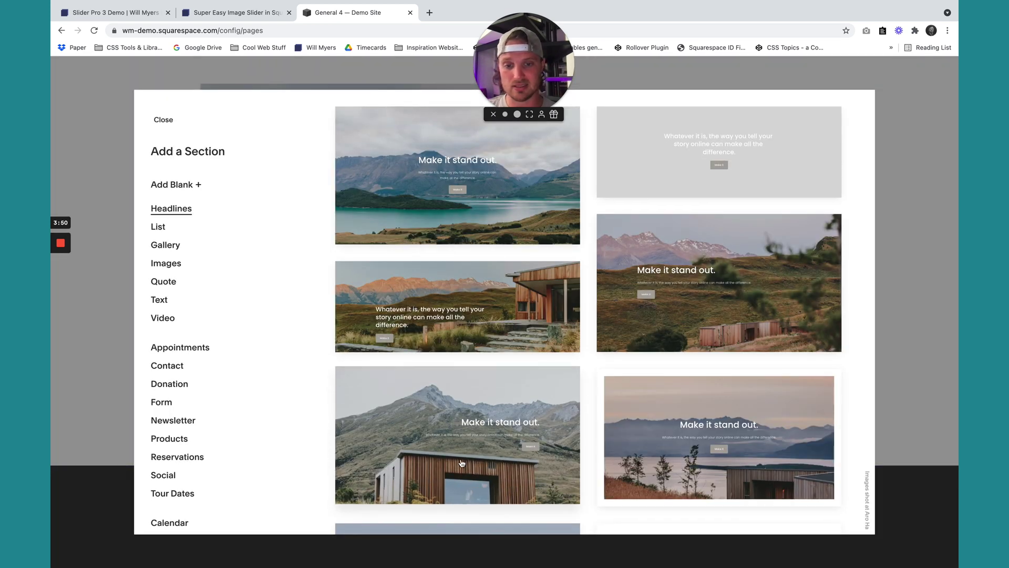
{"action": "left_click", "coordinate": [462, 471]}
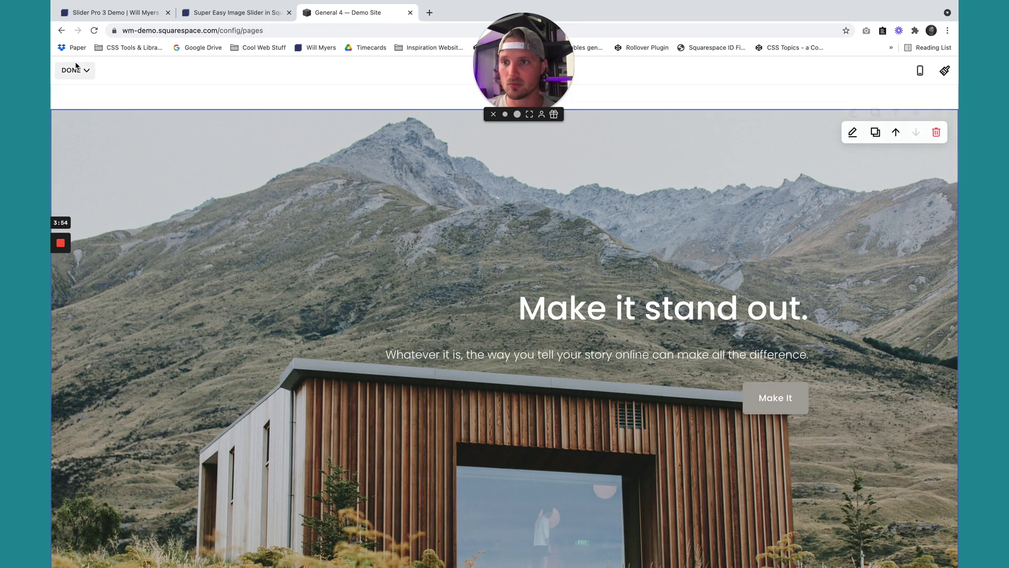
{"action": "left_click", "coordinate": [72, 70]}
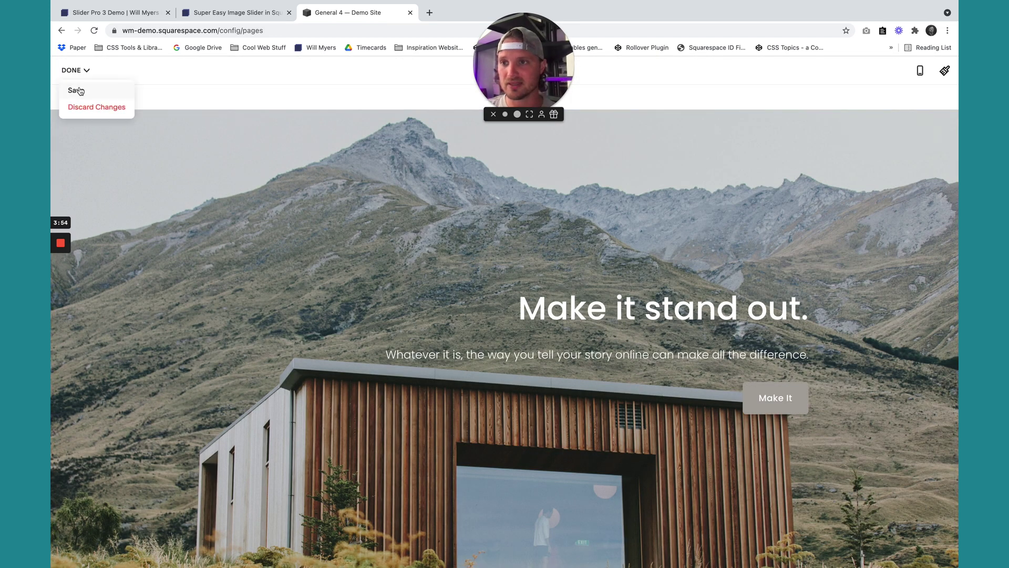
{"action": "left_click", "coordinate": [74, 91]}
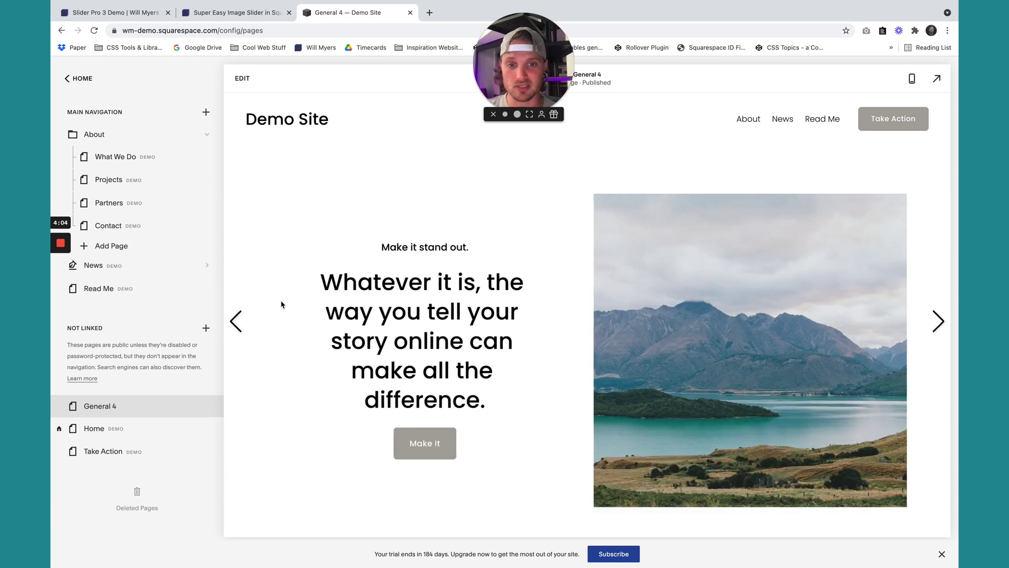
{"action": "scroll", "coordinate": [539, 397], "scroll_direction": "down", "scroll_amount": 8}
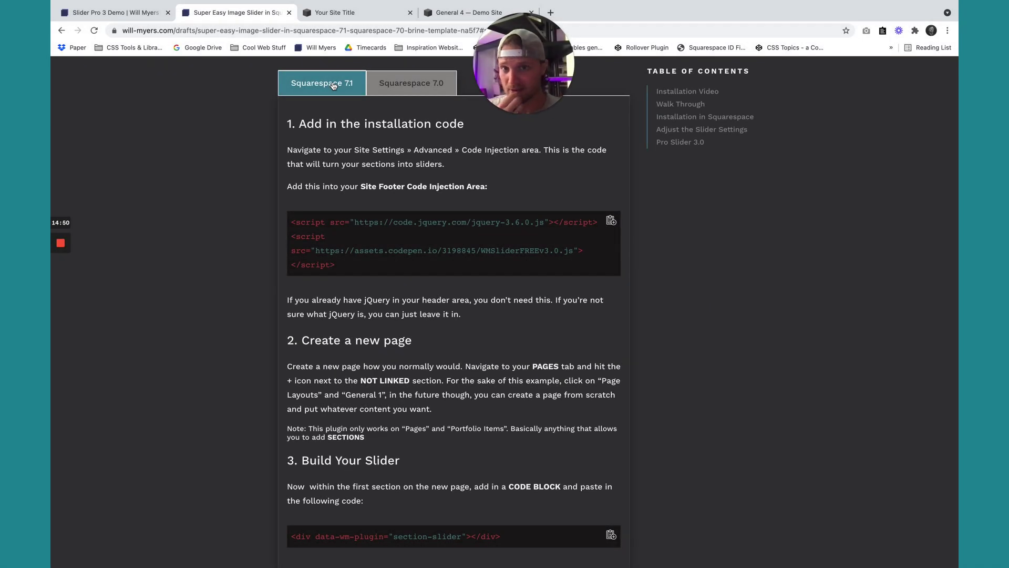
Show the Squarespace 7.0 instructions and highlight the Brine template and parallax-off requirements.
{"action": "left_click", "coordinate": [418, 86]}
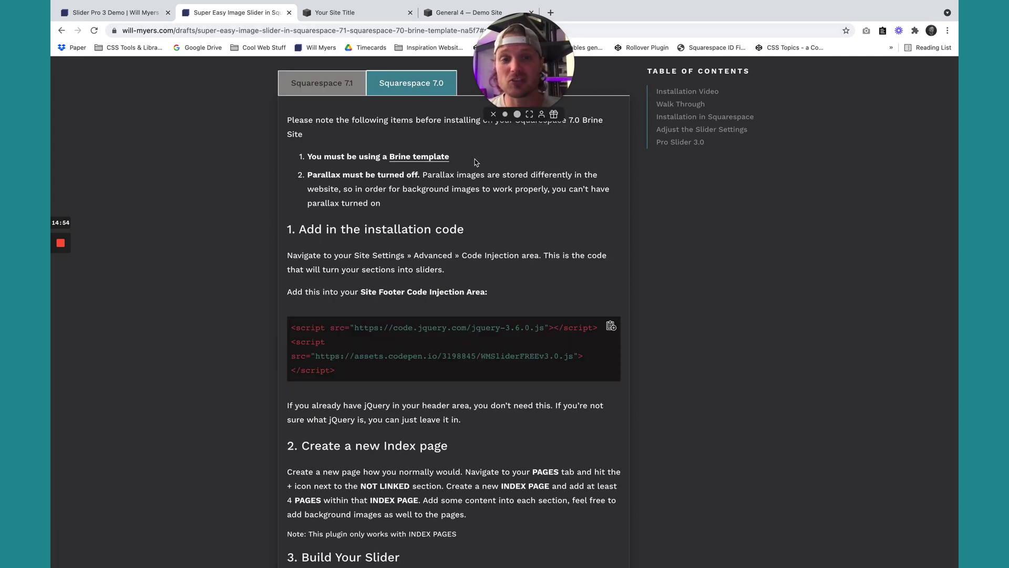
{"action": "left_click_drag", "start_coordinate": [476, 161], "coordinate": [305, 163]}
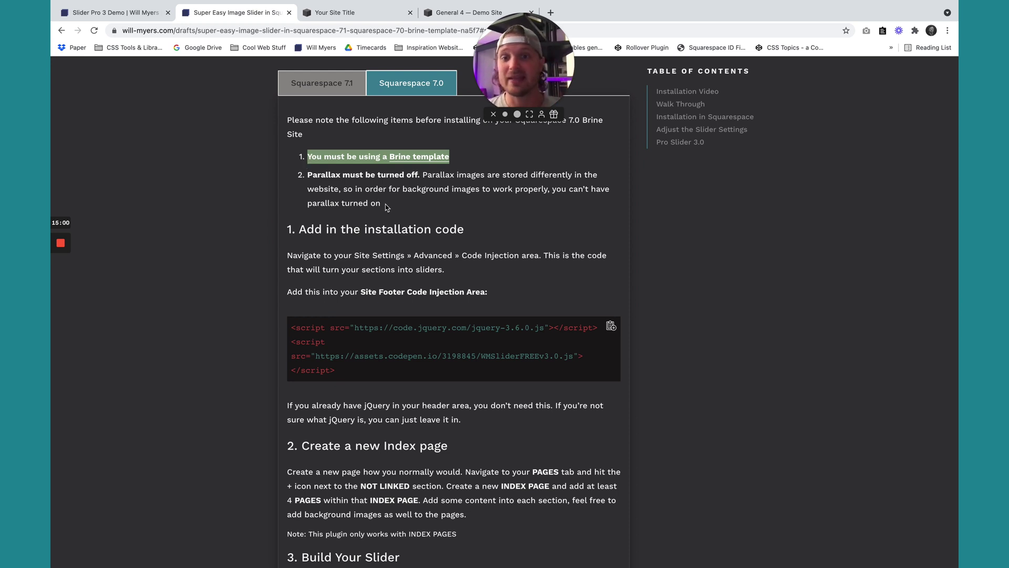
{"action": "left_click_drag", "start_coordinate": [381, 204], "coordinate": [303, 180]}
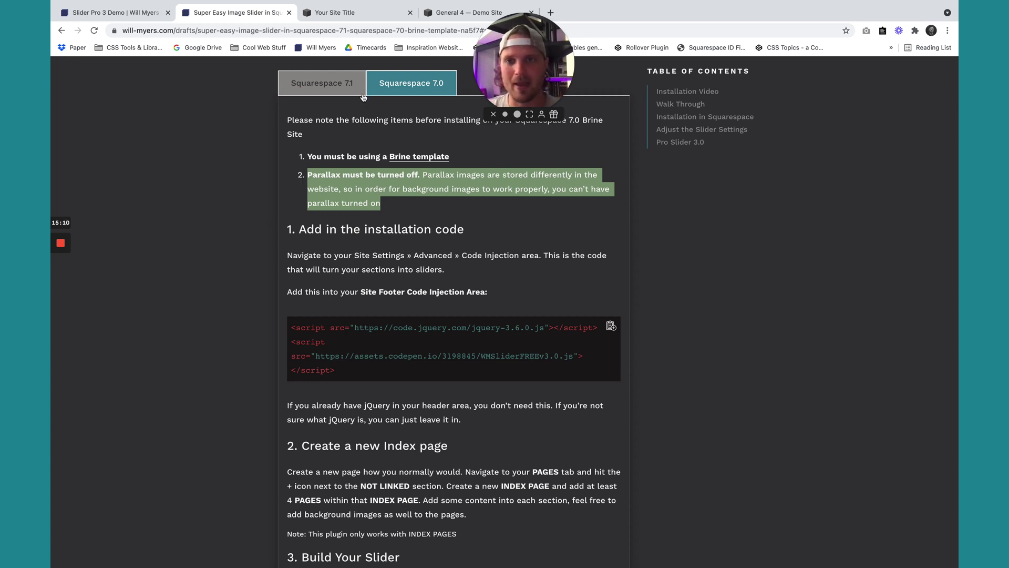
{"action": "left_click", "coordinate": [378, 198]}
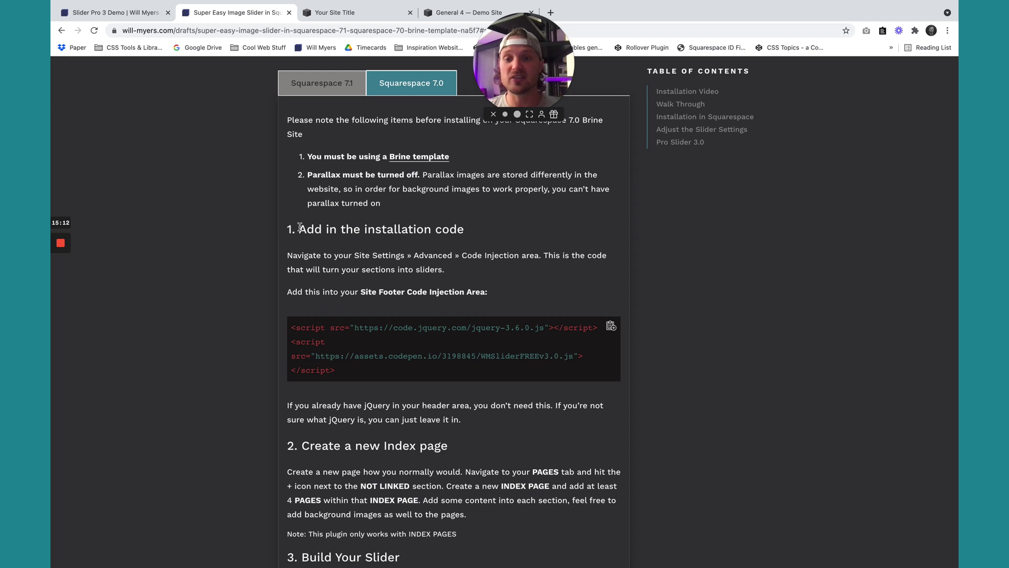
Copy the 7.0 installation script code and bring up the demo site's dashboard.
{"action": "left_click_drag", "start_coordinate": [300, 227], "coordinate": [514, 233]}
{"action": "scroll", "coordinate": [457, 461], "scroll_direction": "down", "scroll_amount": 4}
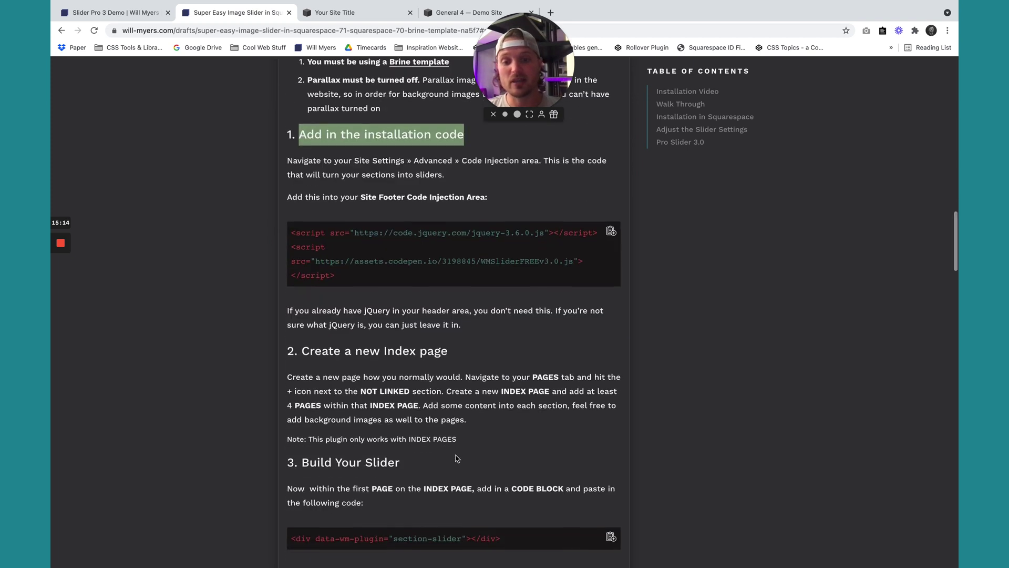
{"action": "scroll", "coordinate": [385, 453], "scroll_direction": "up", "scroll_amount": 5}
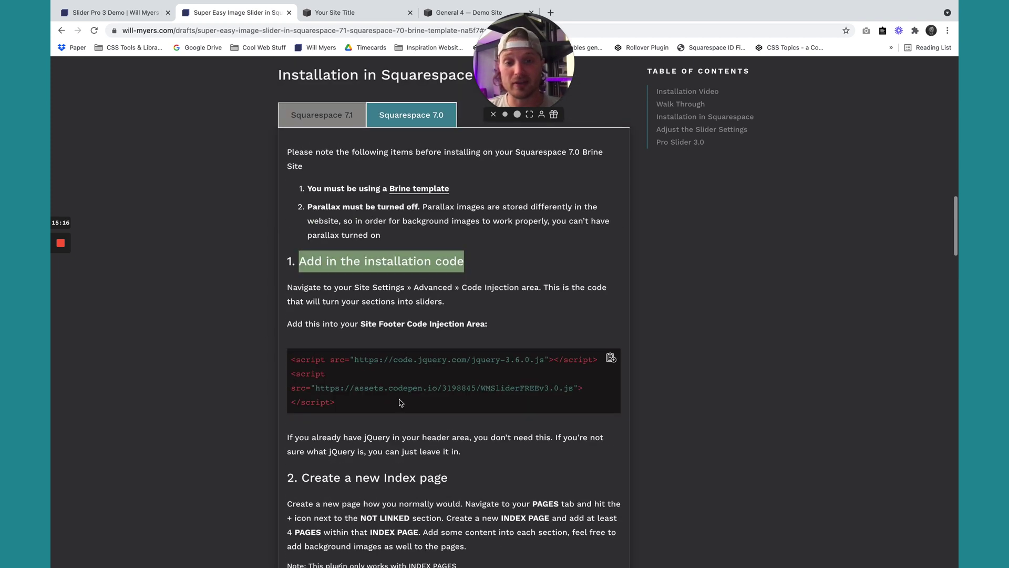
{"action": "left_click", "coordinate": [358, 408]}
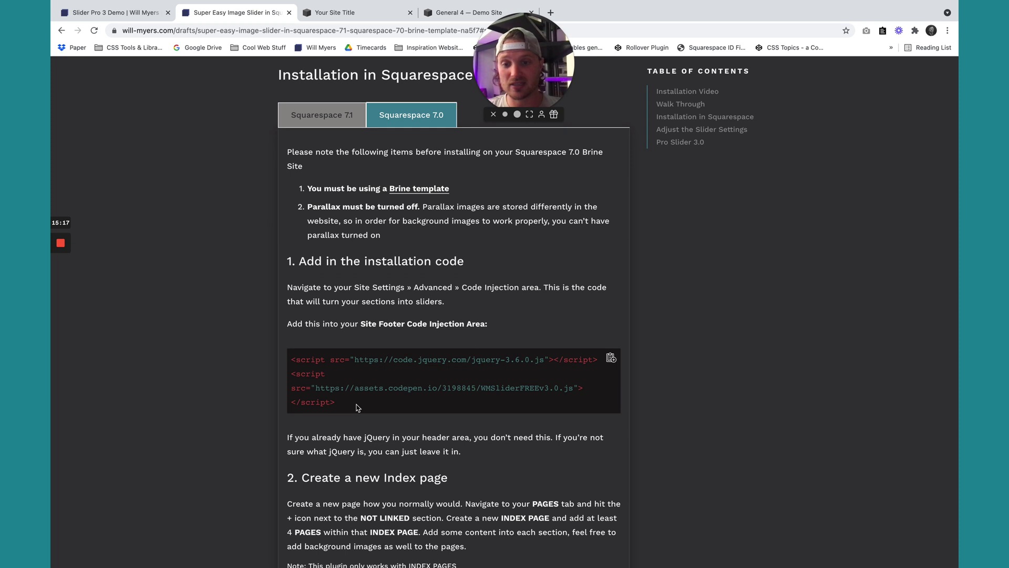
{"action": "left_click", "coordinate": [611, 358]}
{"action": "left_click", "coordinate": [343, 16]}
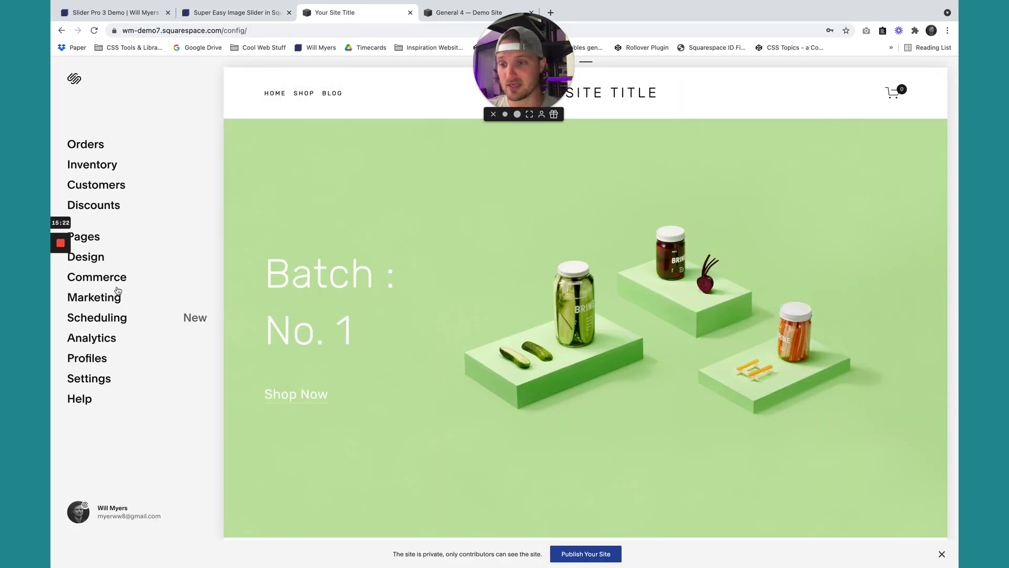
Paste the copied script lines into the Footer box of Settings > Advanced > Code Injection.
{"action": "left_click", "coordinate": [98, 377]}
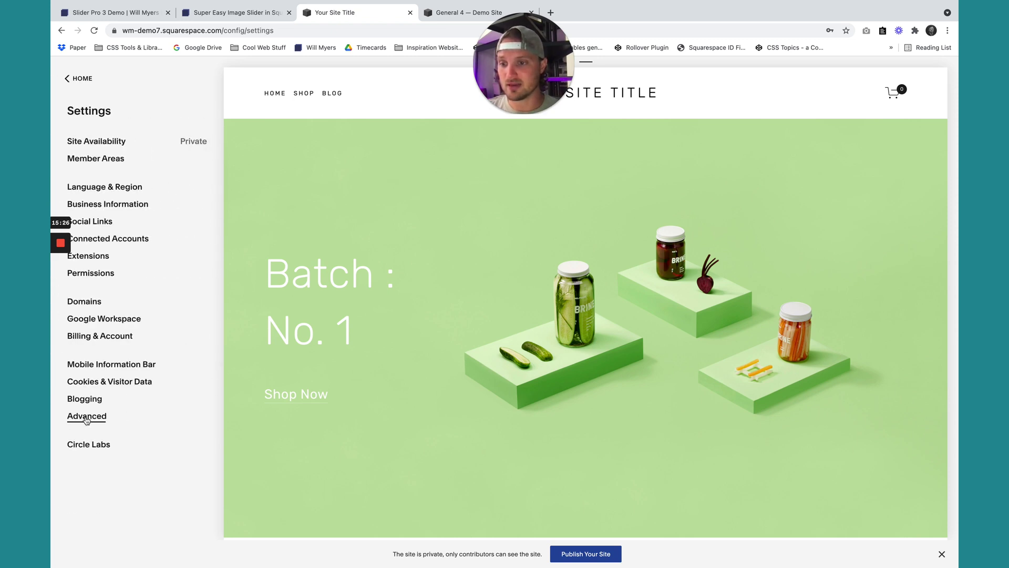
{"action": "left_click", "coordinate": [88, 415]}
{"action": "left_click", "coordinate": [104, 179]}
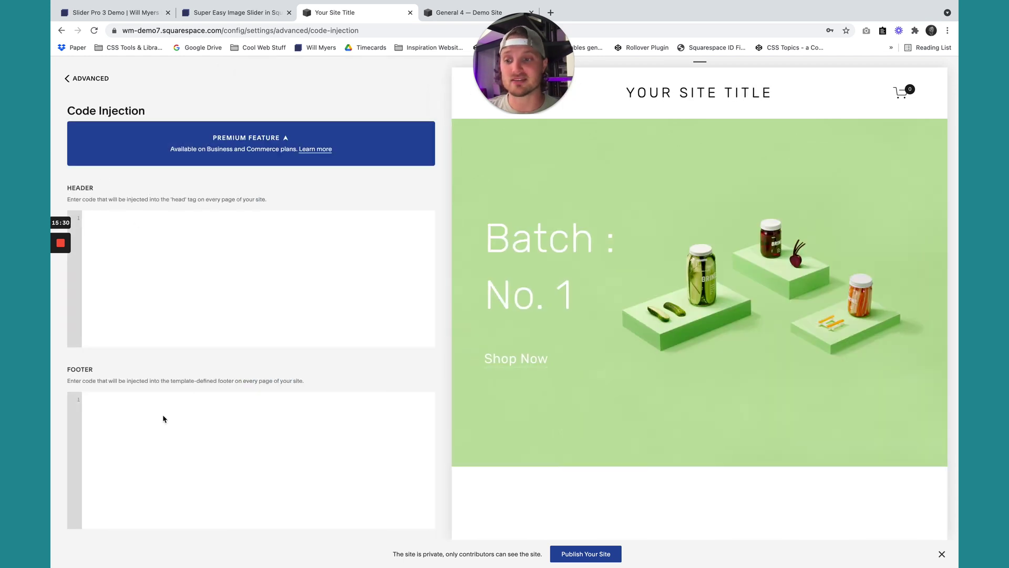
{"action": "left_click", "coordinate": [163, 419]}
{"action": "key", "text": "ctrl+v"}
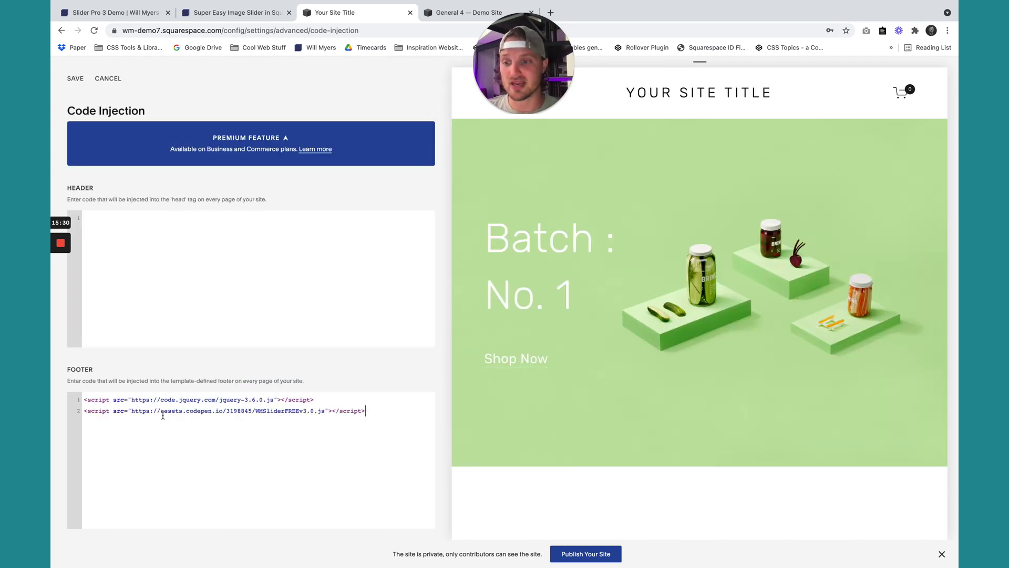
Try moving the jQuery line to the Header, then put it back at the Footer's top.
{"action": "left_click_drag", "start_coordinate": [328, 398], "coordinate": [51, 406]}
{"action": "key", "text": "ctrl+x"}
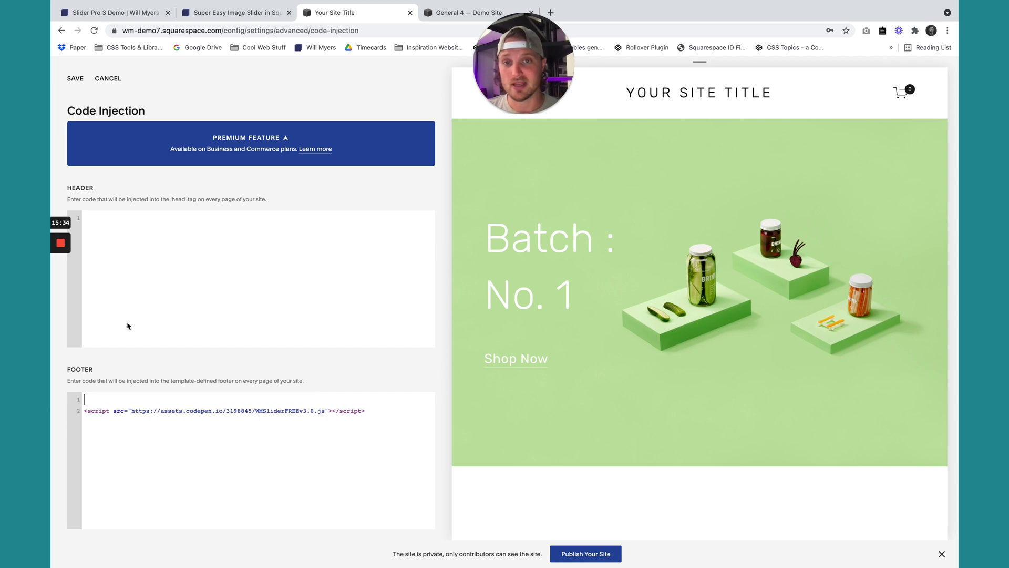
{"action": "left_click", "coordinate": [193, 259]}
{"action": "key", "text": "ctrl+v"}
{"action": "key", "text": "ctrl+z"}
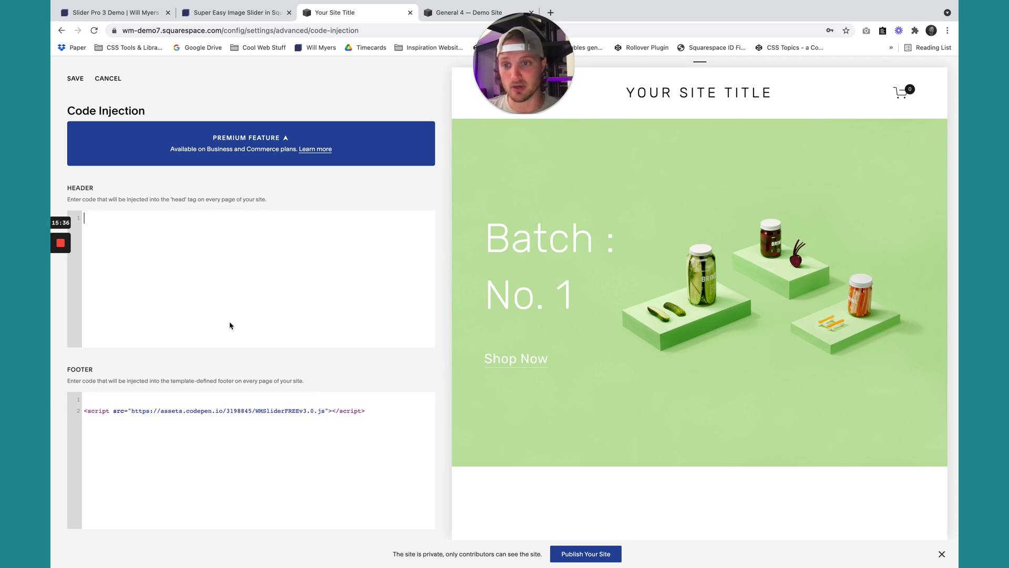
{"action": "left_click", "coordinate": [150, 399]}
{"action": "key", "text": "ctrl+v"}
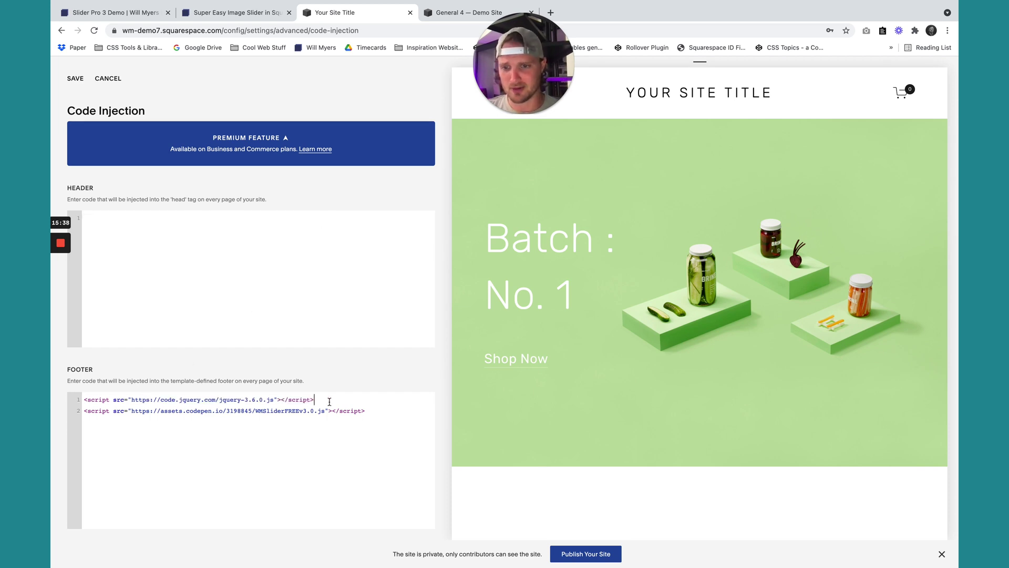
{"action": "left_click_drag", "start_coordinate": [332, 400], "coordinate": [63, 404]}
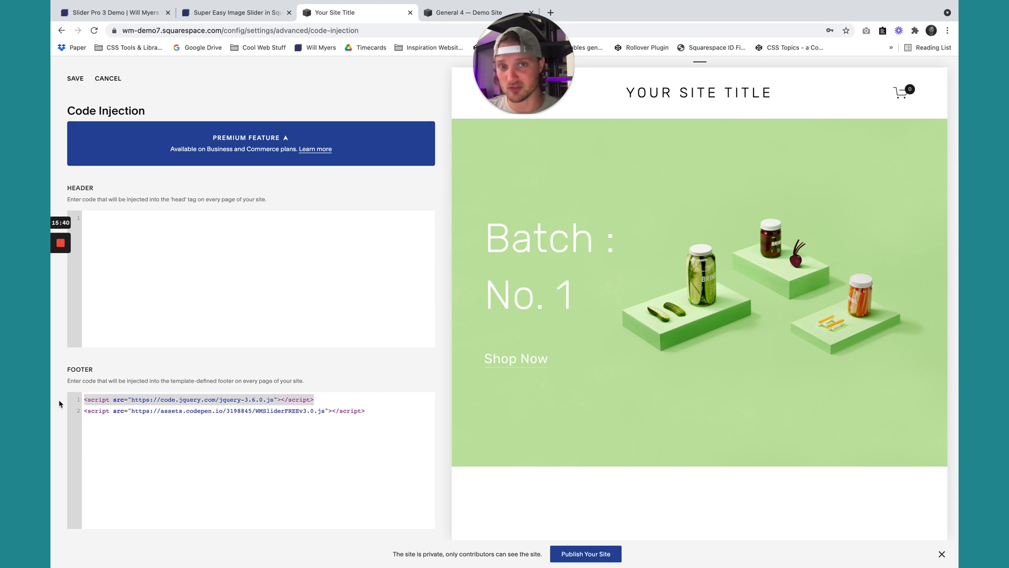
Save the footer code injection and return to the slider tutorial page.
{"action": "left_click", "coordinate": [72, 85]}
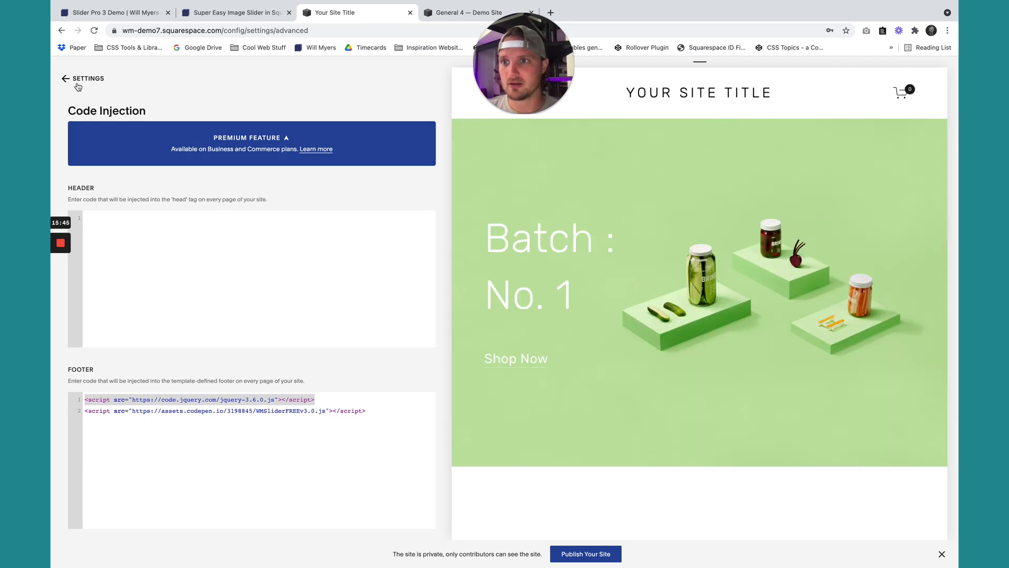
{"action": "left_click", "coordinate": [78, 83]}
{"action": "left_click", "coordinate": [78, 83]}
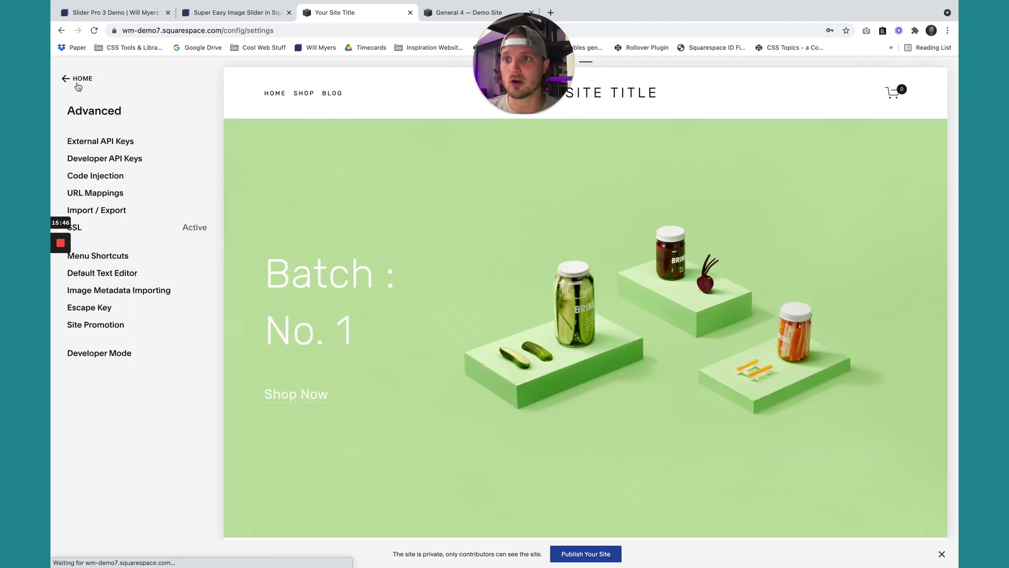
{"action": "left_click", "coordinate": [232, 13]}
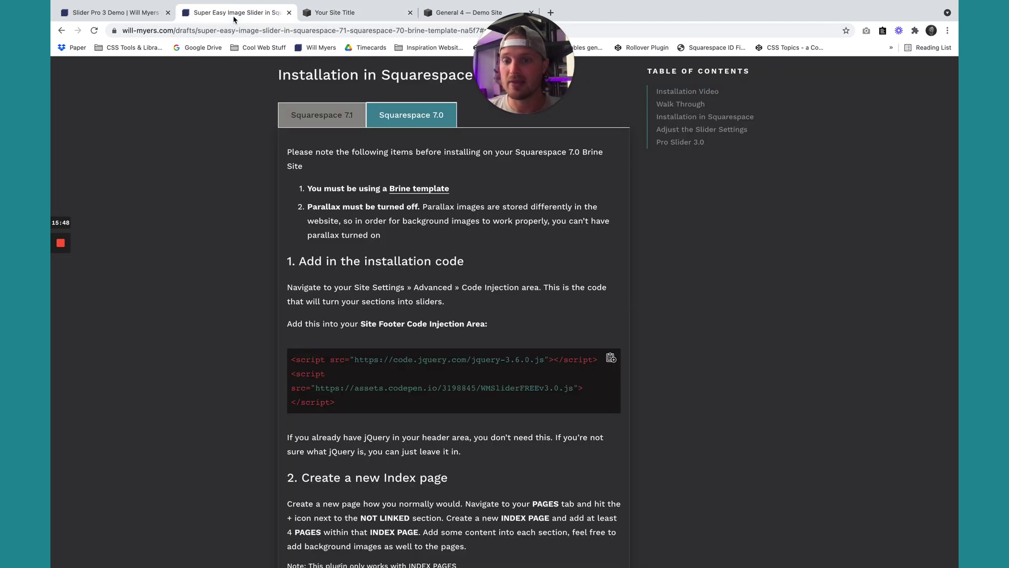
{"action": "scroll", "coordinate": [393, 267], "scroll_direction": "down", "scroll_amount": 5}
{"action": "left_click_drag", "start_coordinate": [457, 203], "coordinate": [271, 171]}
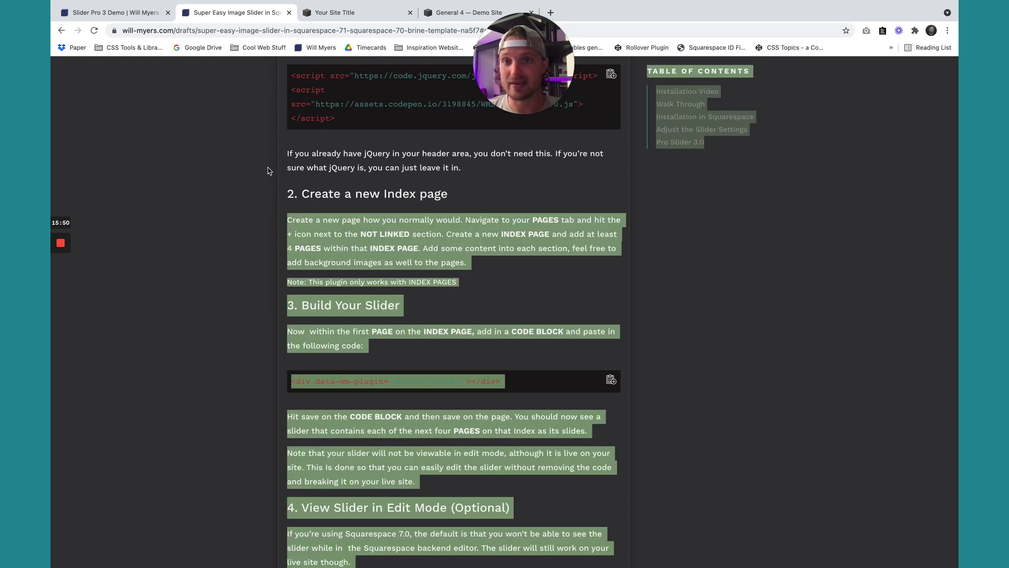
{"action": "left_click", "coordinate": [336, 13]}
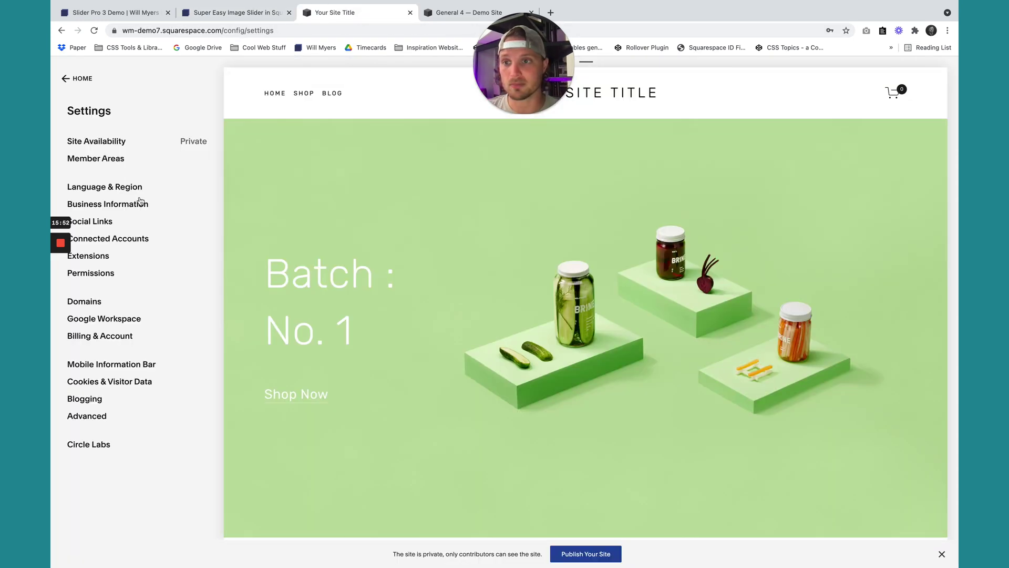
{"action": "left_click", "coordinate": [96, 87]}
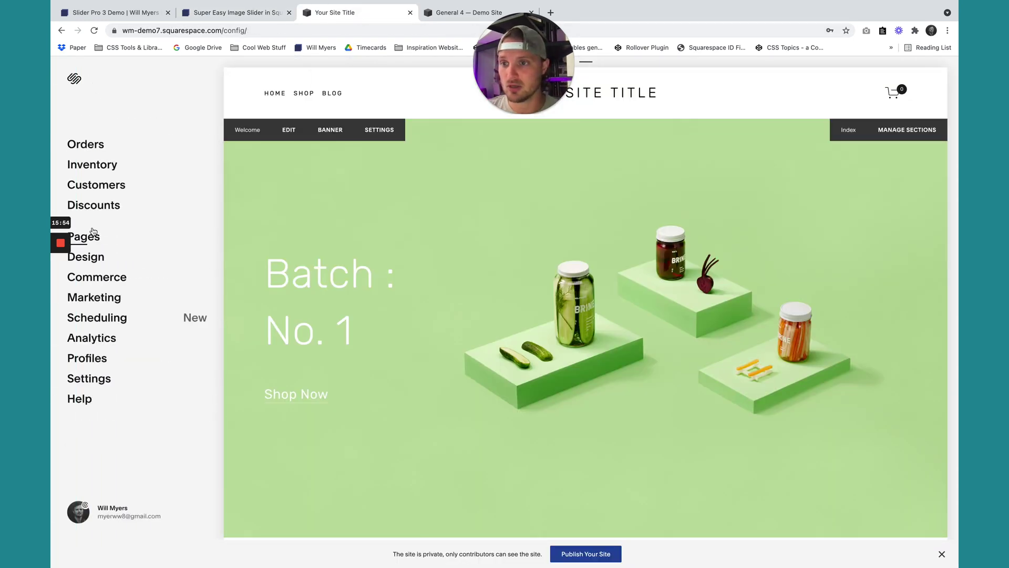
{"action": "left_click", "coordinate": [95, 240]}
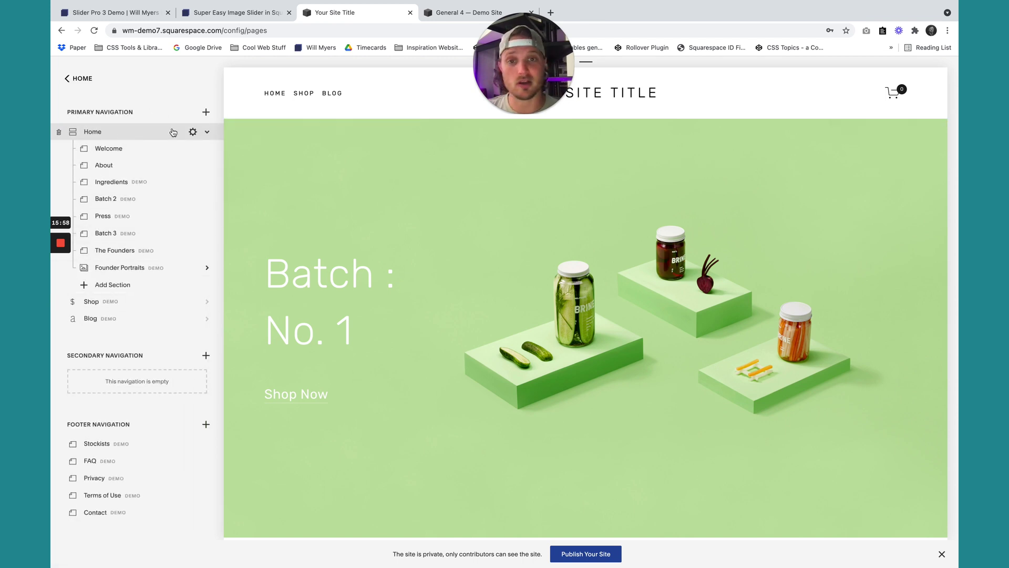
{"action": "mouse_move", "coordinate": [521, 414]}
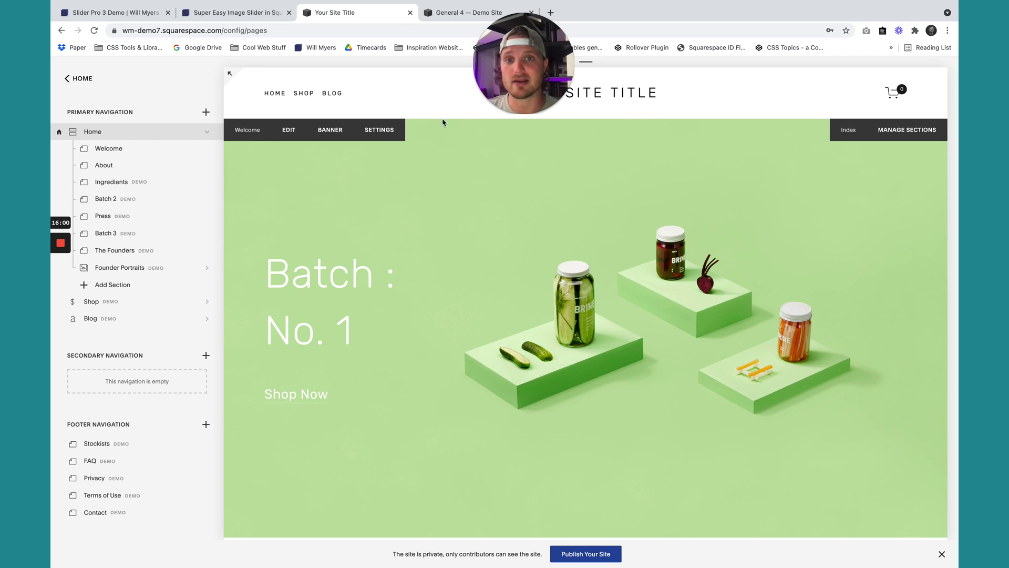
{"action": "left_click", "coordinate": [249, 12]}
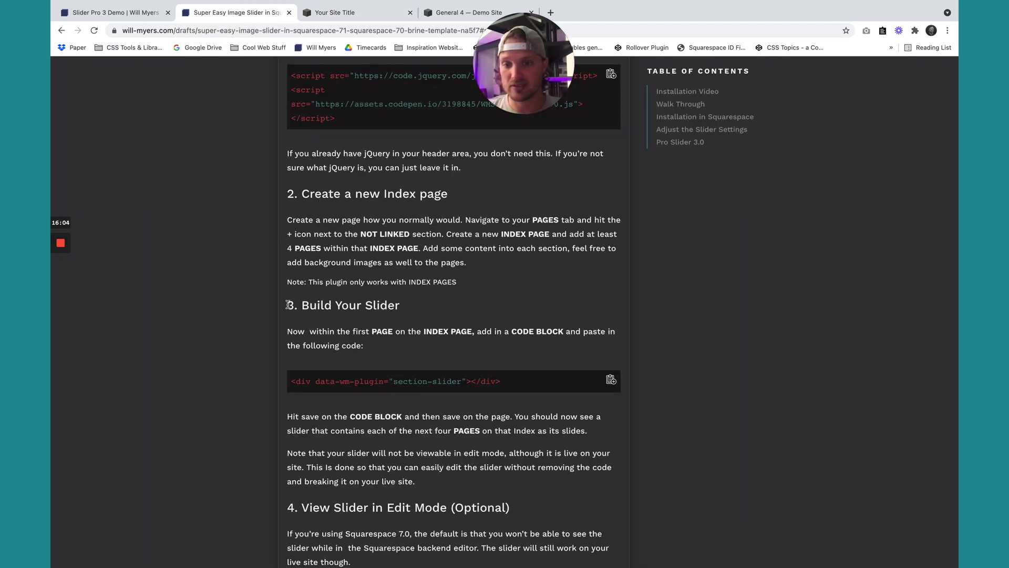
{"action": "left_click_drag", "start_coordinate": [288, 305], "coordinate": [419, 309]}
{"action": "left_click", "coordinate": [422, 308]}
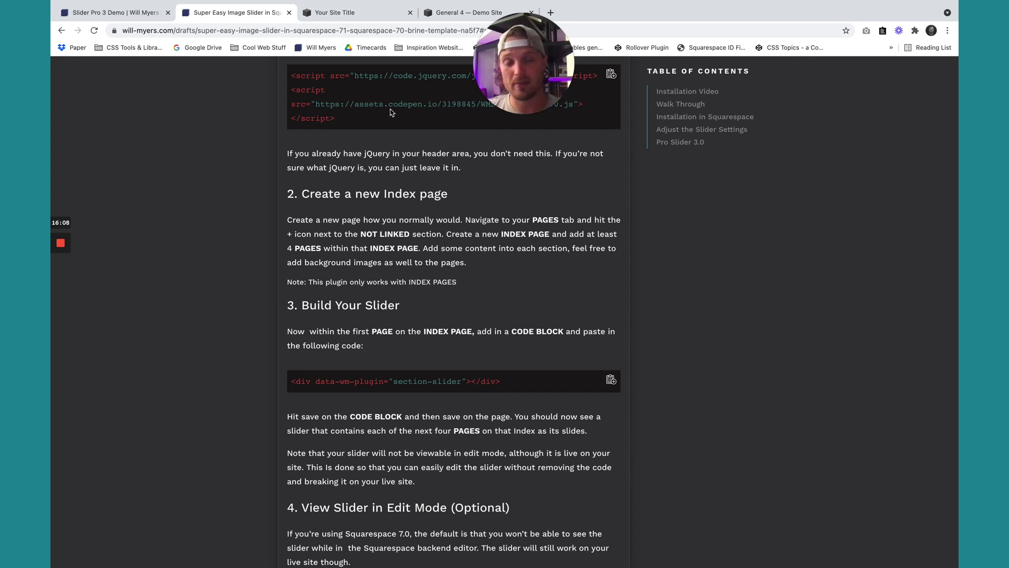
Add a Code block with the section-slider snippet beneath Shop Now in Welcome, then save.
{"action": "left_click", "coordinate": [611, 382]}
{"action": "left_click", "coordinate": [348, 12]}
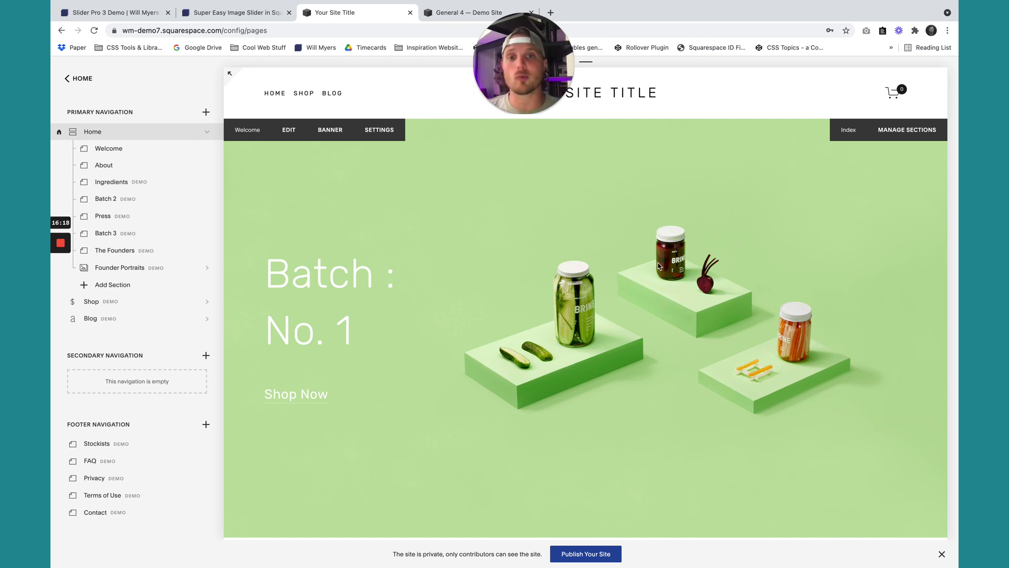
{"action": "left_click", "coordinate": [288, 133]}
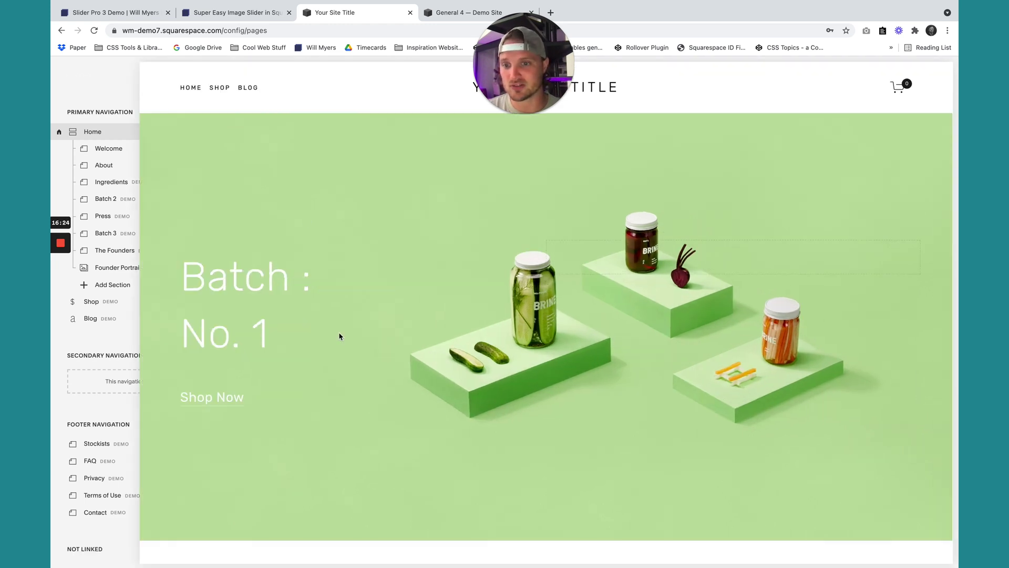
{"action": "left_click", "coordinate": [293, 409]}
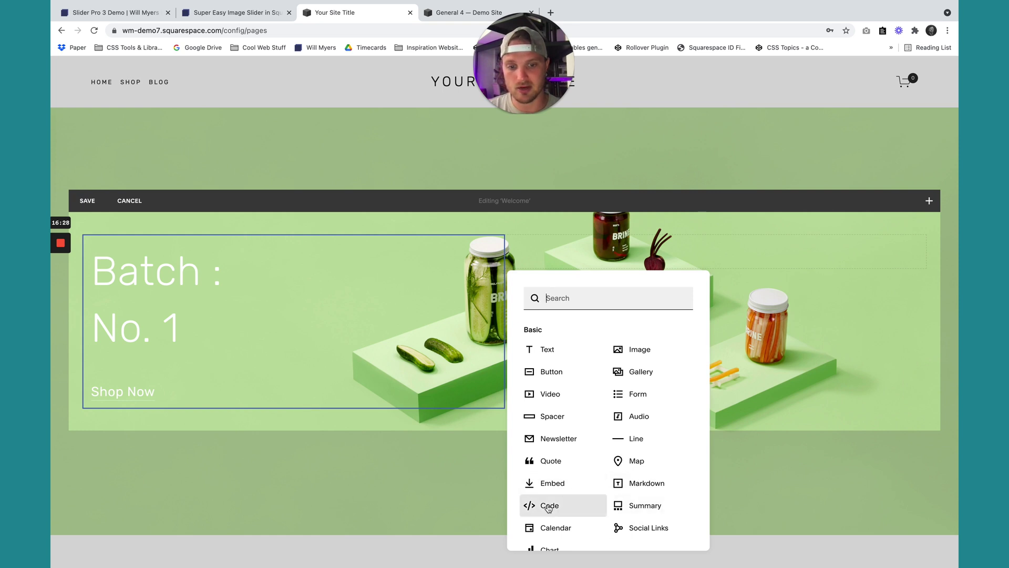
{"action": "left_click", "coordinate": [549, 507]}
{"action": "key", "text": "super+a"}
{"action": "key", "text": "super+v"}
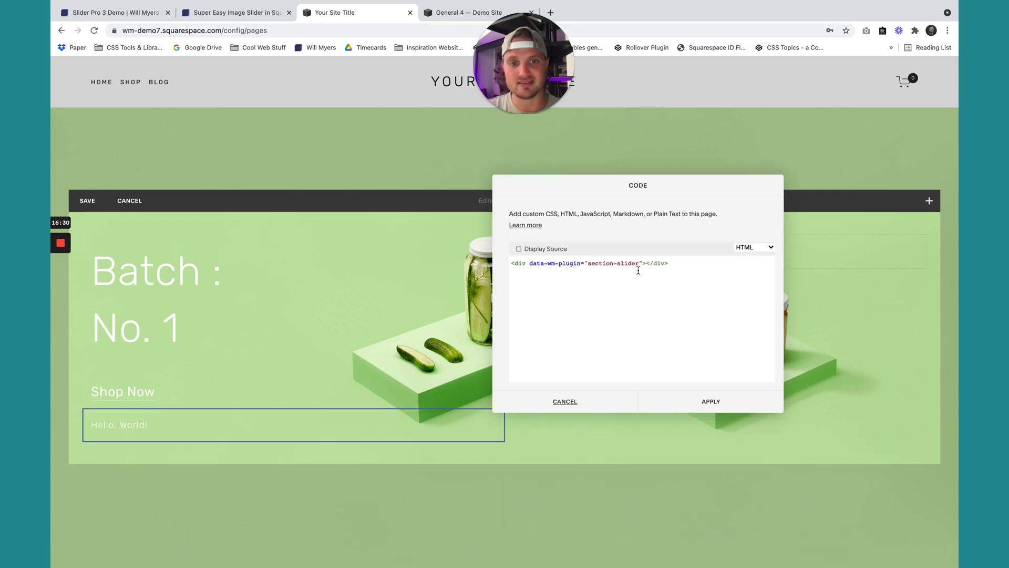
{"action": "left_click", "coordinate": [716, 402]}
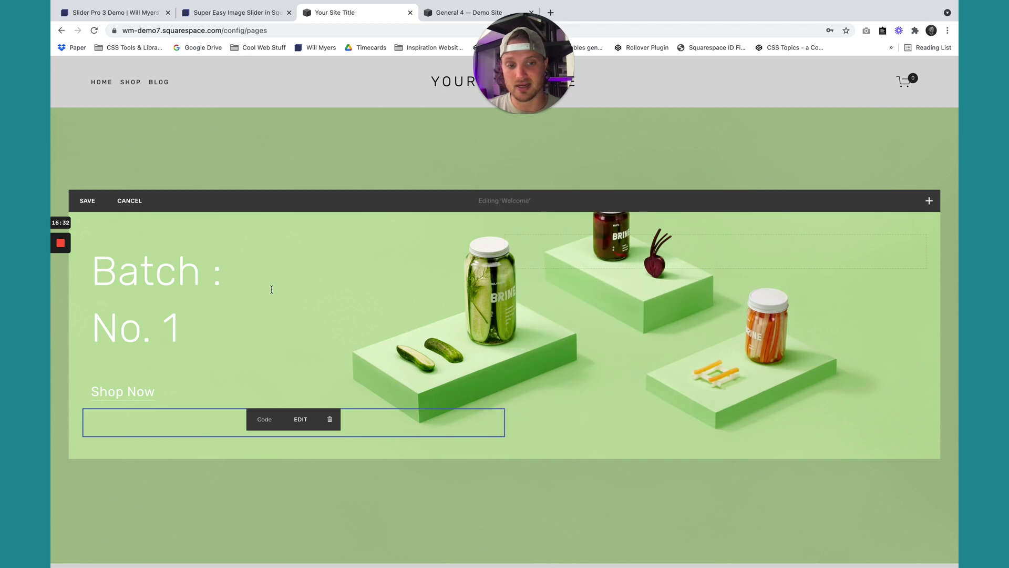
{"action": "left_click", "coordinate": [87, 200]}
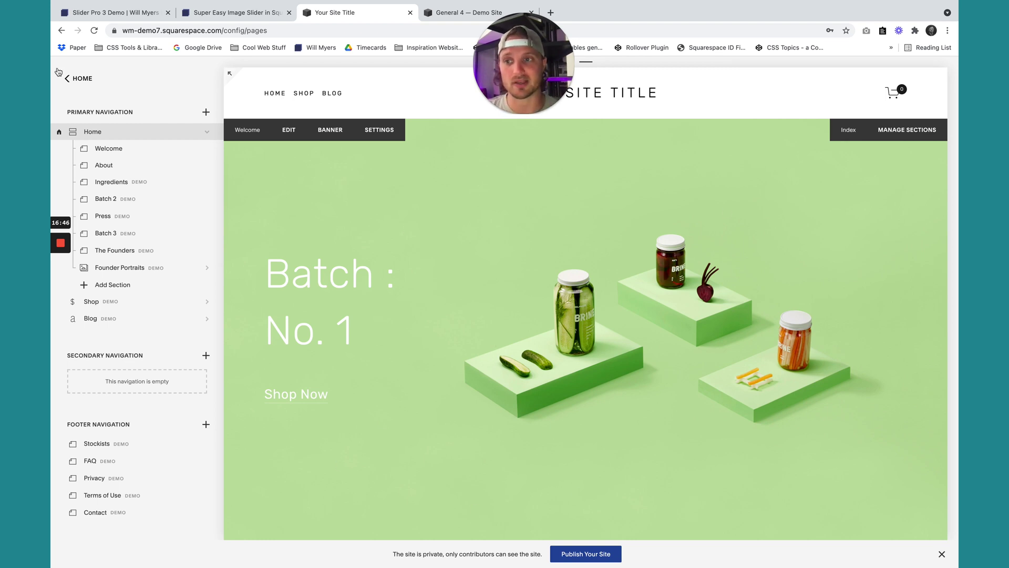
Open the site's address in an incognito window, which shows only a Private Site notice.
{"action": "left_click", "coordinate": [82, 79]}
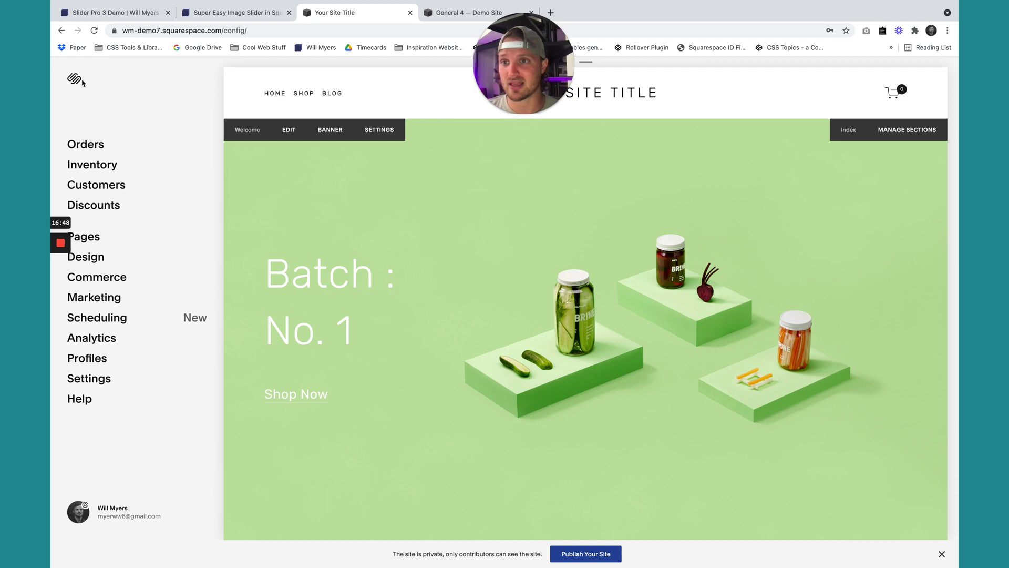
{"action": "left_click_drag", "start_coordinate": [122, 30], "coordinate": [217, 32]}
{"action": "left_click", "coordinate": [213, 32]}
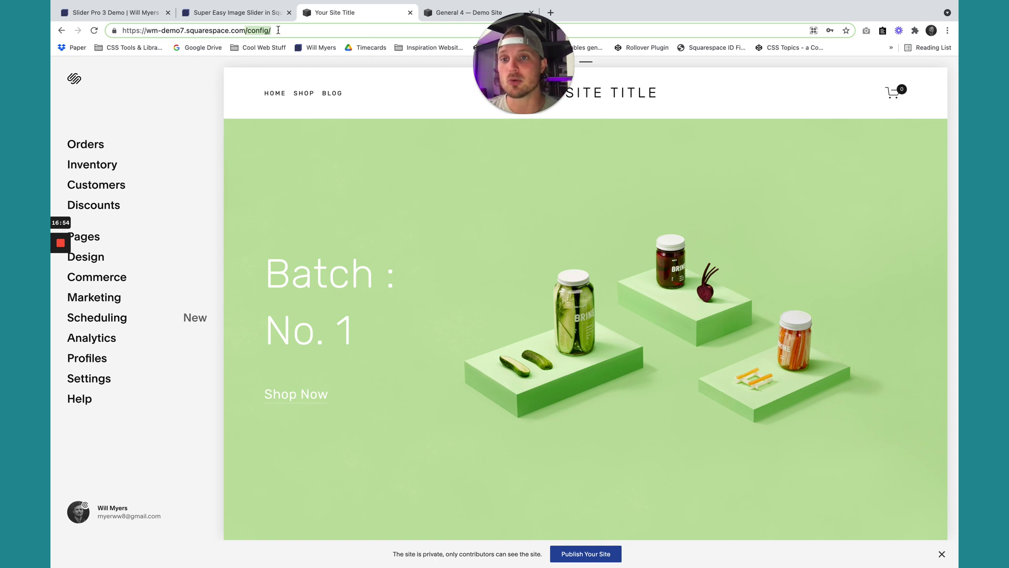
{"action": "left_click_drag", "start_coordinate": [245, 29], "coordinate": [80, 28]}
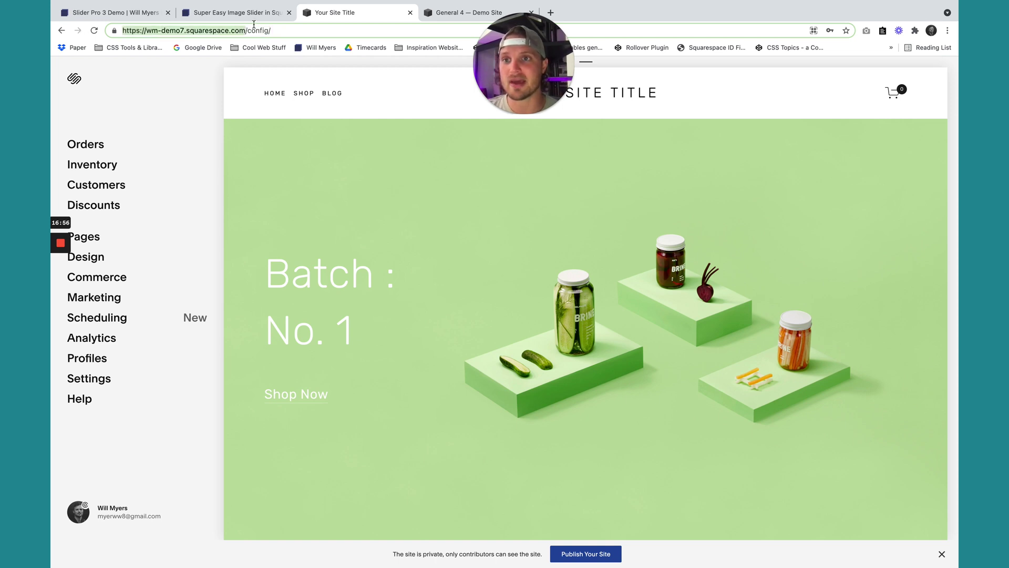
{"action": "left_click", "coordinate": [121, 6]}
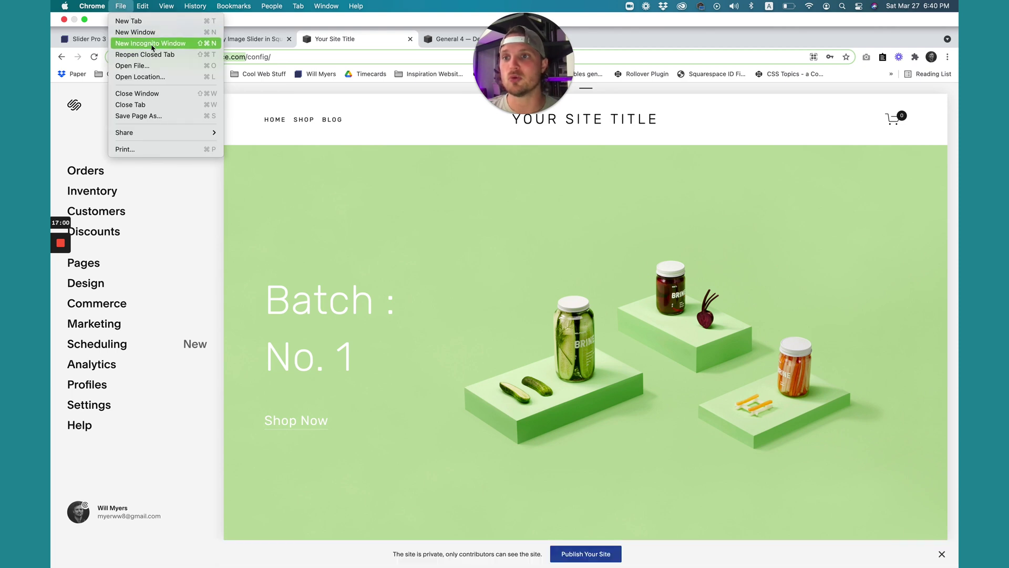
{"action": "left_click", "coordinate": [145, 44]}
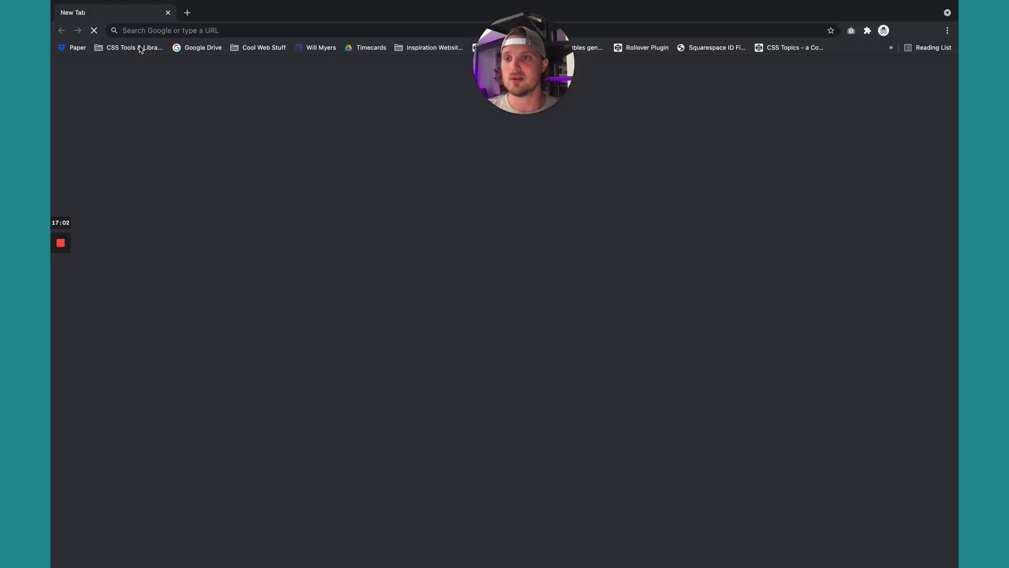
{"action": "key", "text": "super+v"}
{"action": "key", "text": "Return"}
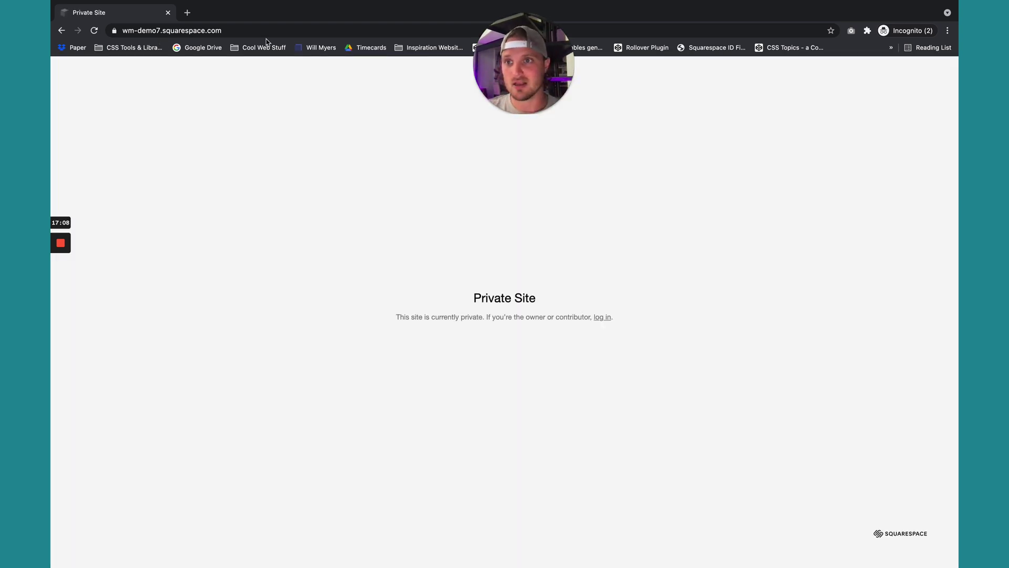
{"action": "key", "text": "ctrl+Left"}
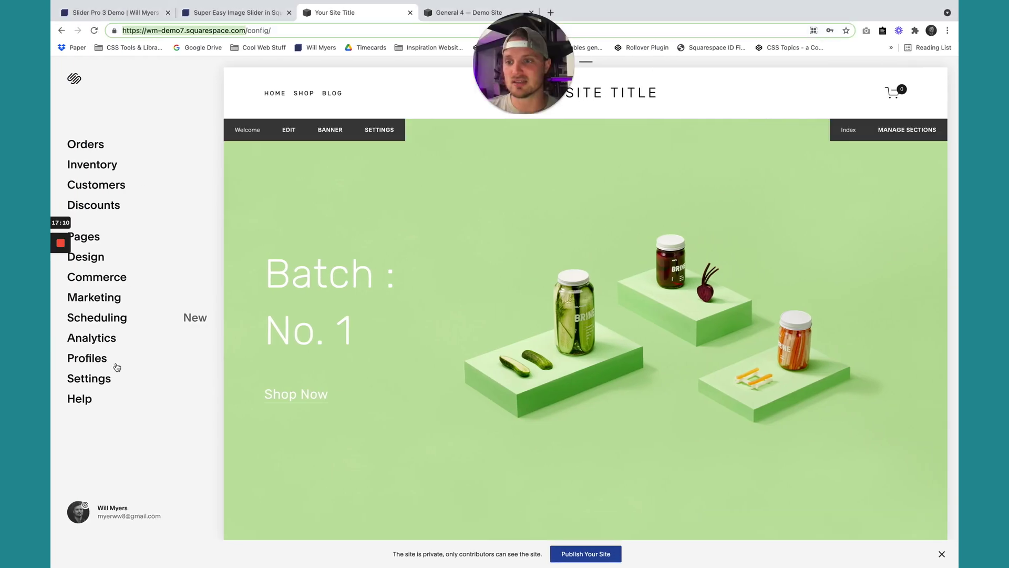
Set Site Availability to Password Protected with a site password and save.
{"action": "left_click", "coordinate": [91, 381]}
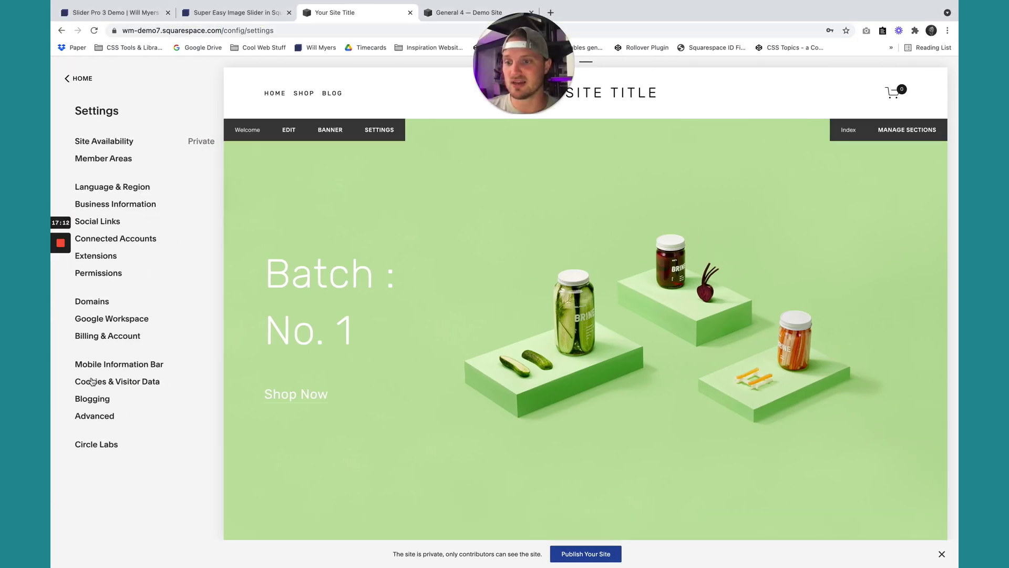
{"action": "left_click", "coordinate": [102, 146]}
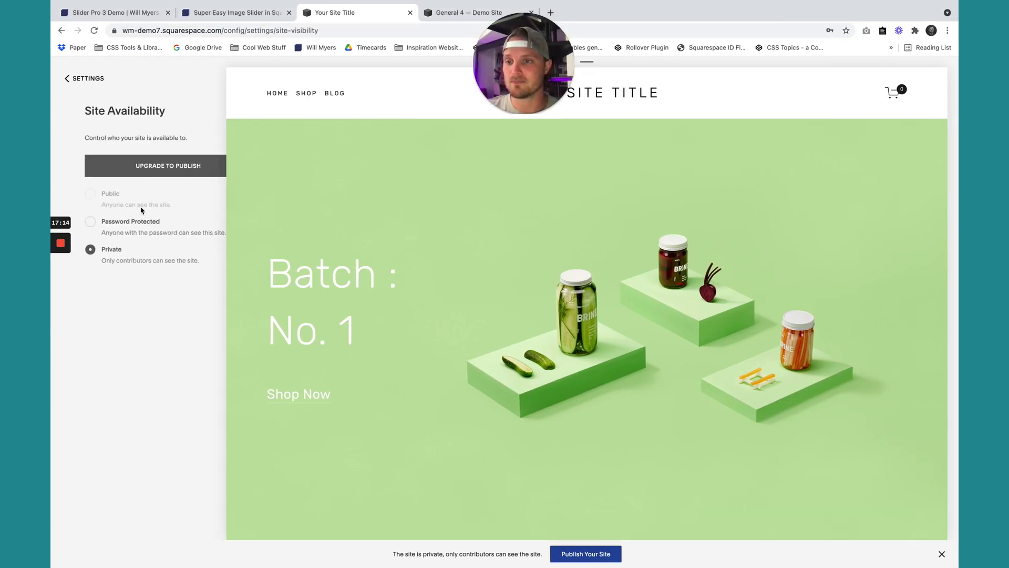
{"action": "left_click", "coordinate": [125, 223]}
{"action": "left_click", "coordinate": [144, 250]}
{"action": "type", "text": "123"}
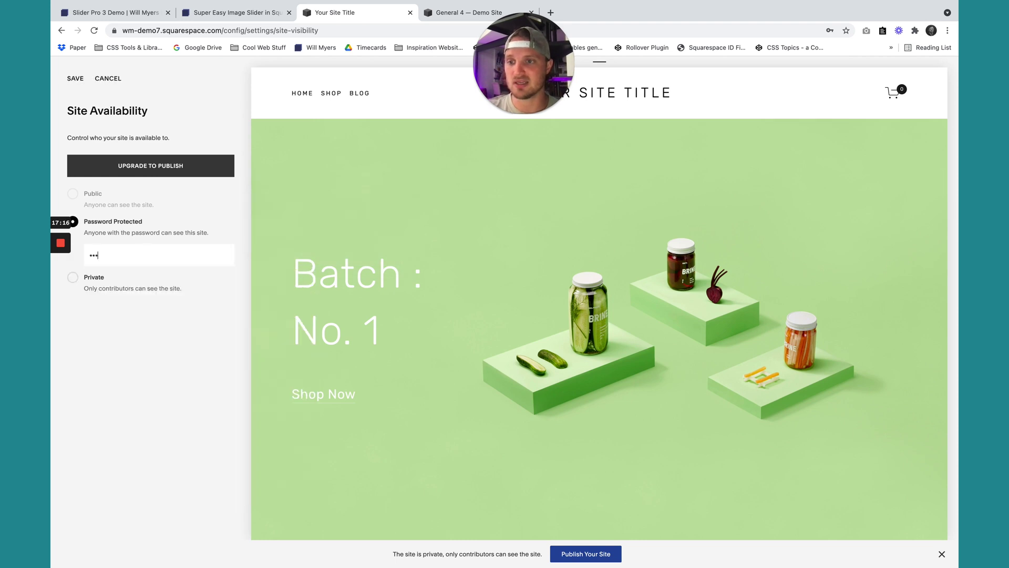
{"action": "left_click", "coordinate": [76, 80]}
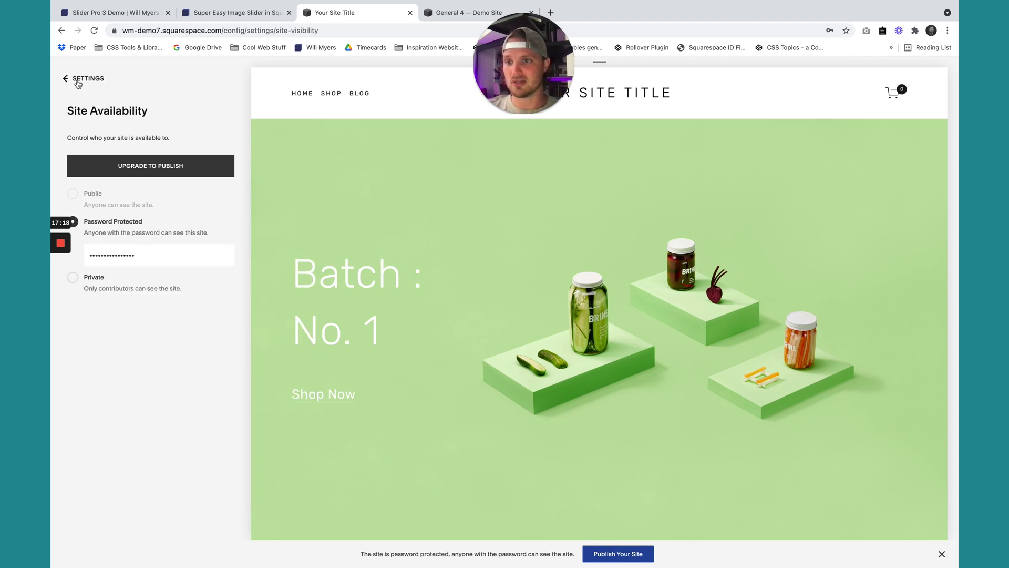
Reload the incognito window and enter the site password to view the Home slider.
{"action": "key", "text": "ctrl+Right"}
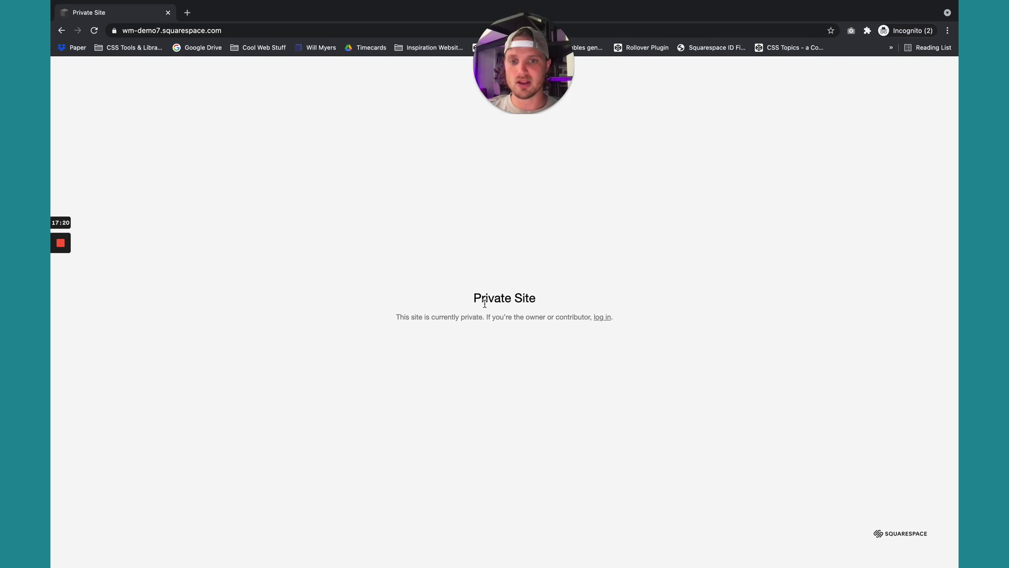
{"action": "left_click", "coordinate": [95, 31]}
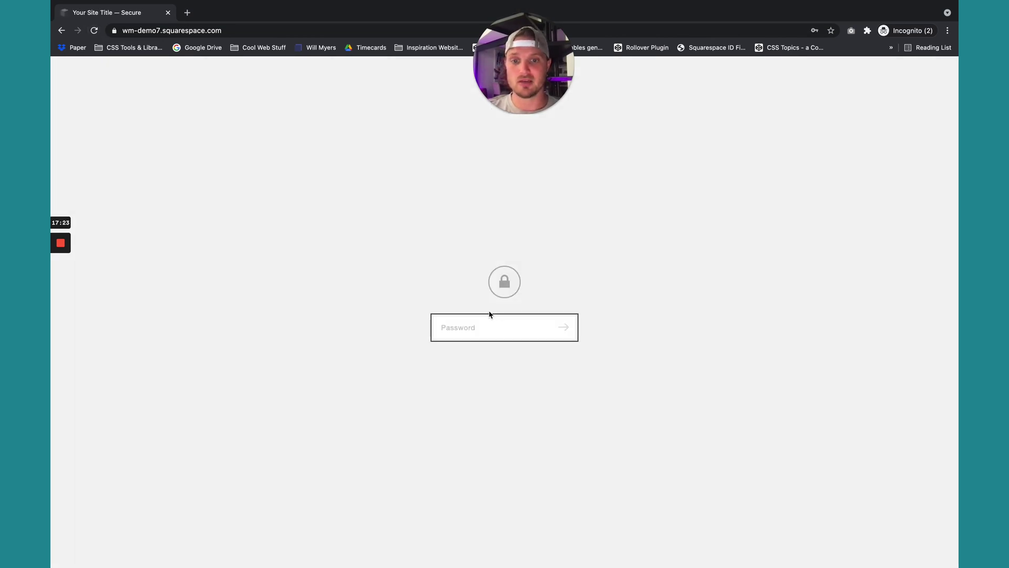
{"action": "left_click", "coordinate": [476, 321]}
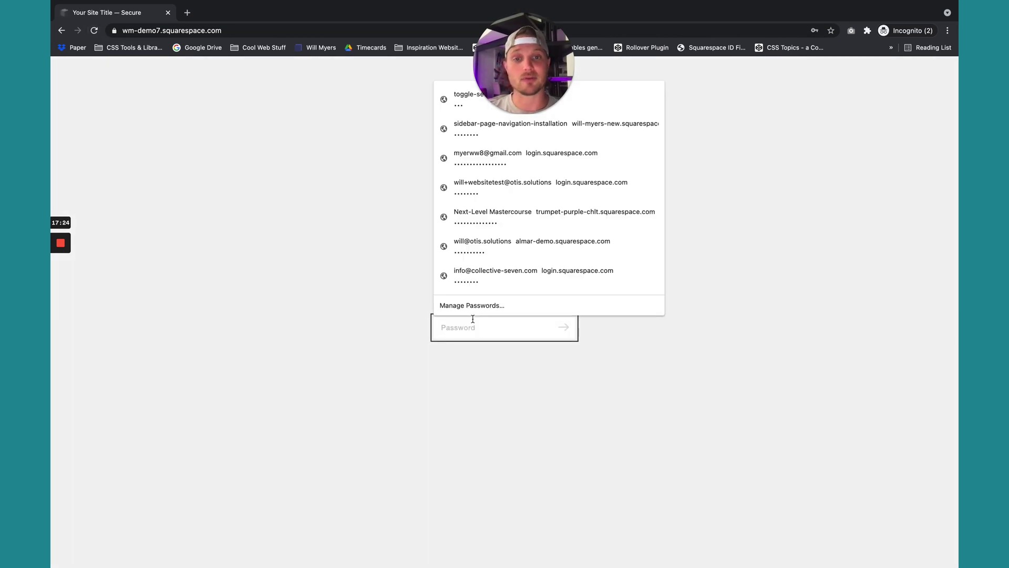
{"action": "type", "text": "1234"}
{"action": "left_click", "coordinate": [560, 329]}
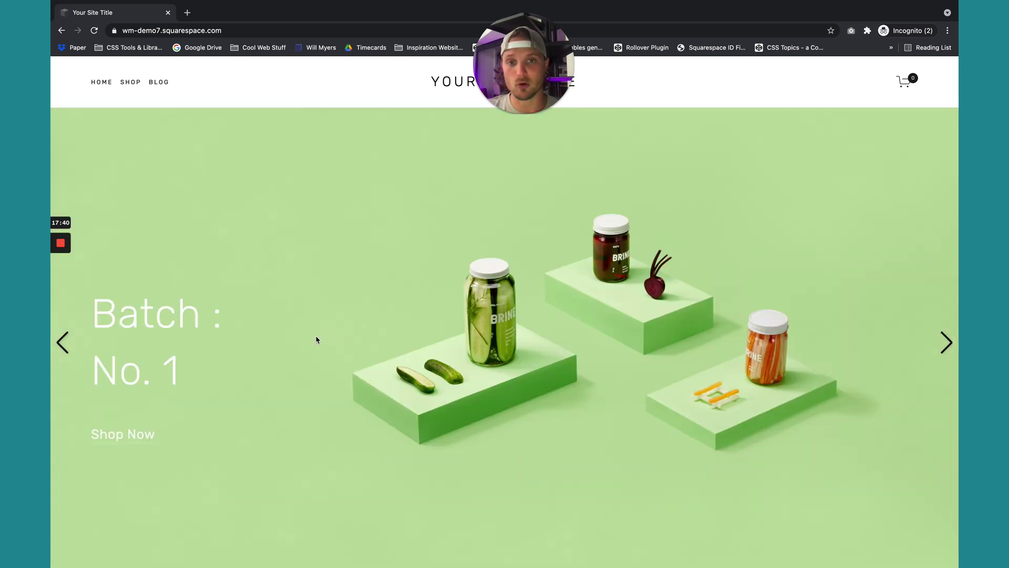
Rename the 'Batch : No. 1' heading to 'Really Cool Slider', save, and check the live site.
{"action": "key", "text": "super+w"}
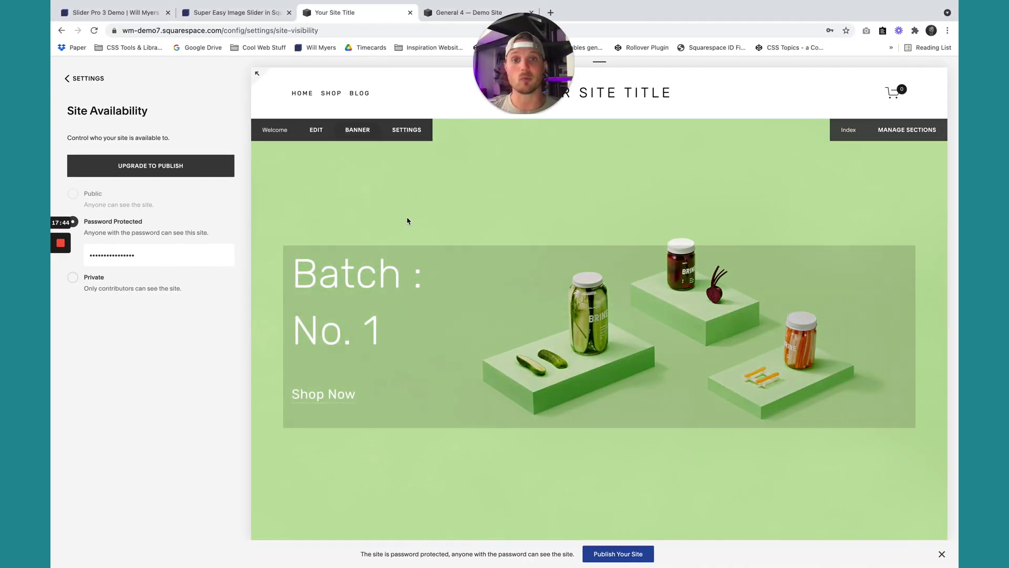
{"action": "left_click", "coordinate": [315, 129]}
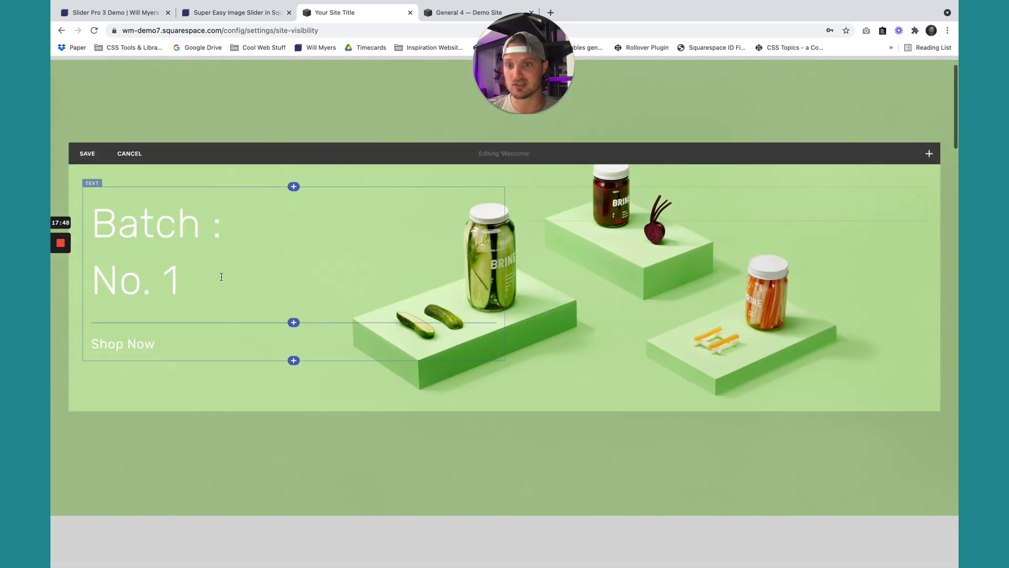
{"action": "left_click", "coordinate": [216, 281]}
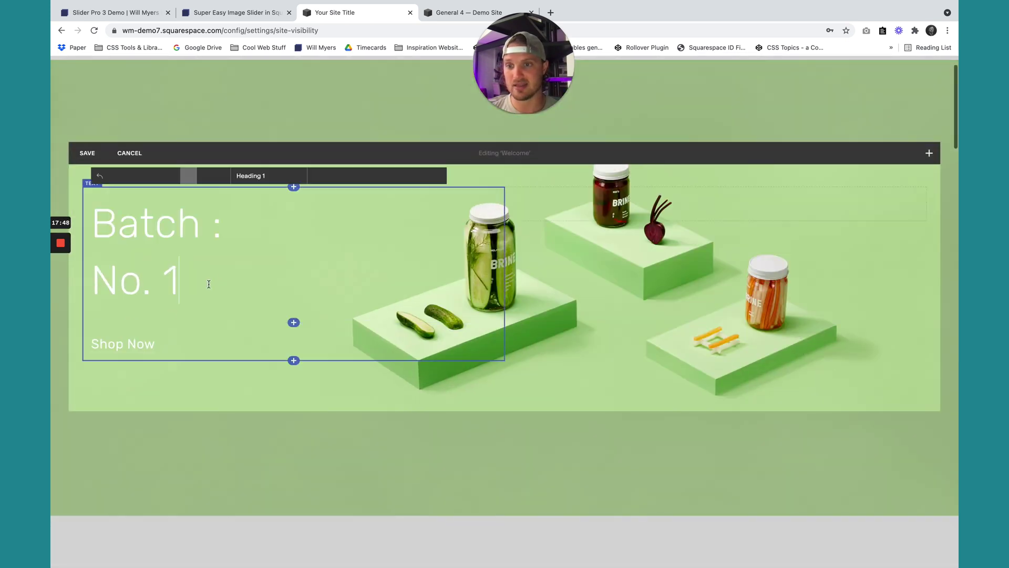
{"action": "key", "text": "BackSpace"}
{"action": "type", "text": "2"}
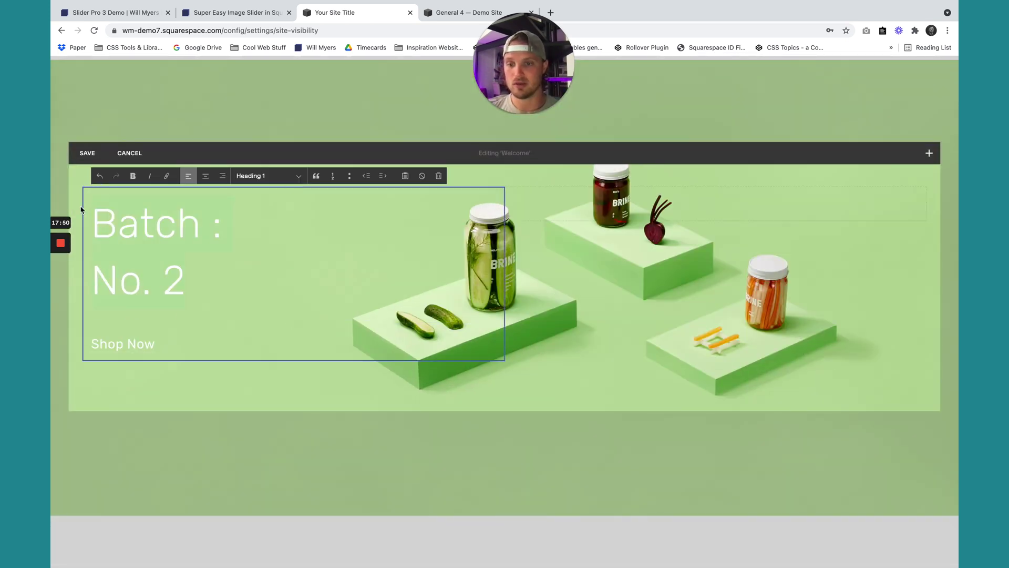
{"action": "type", "text": "Really Cool "}
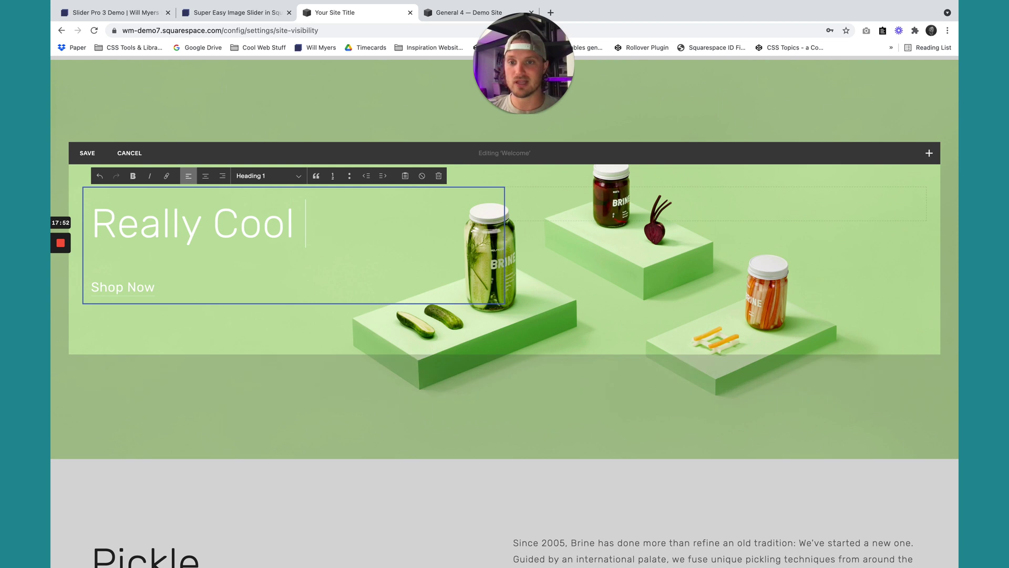
{"action": "type", "text": "Slider"}
{"action": "left_click", "coordinate": [87, 152]}
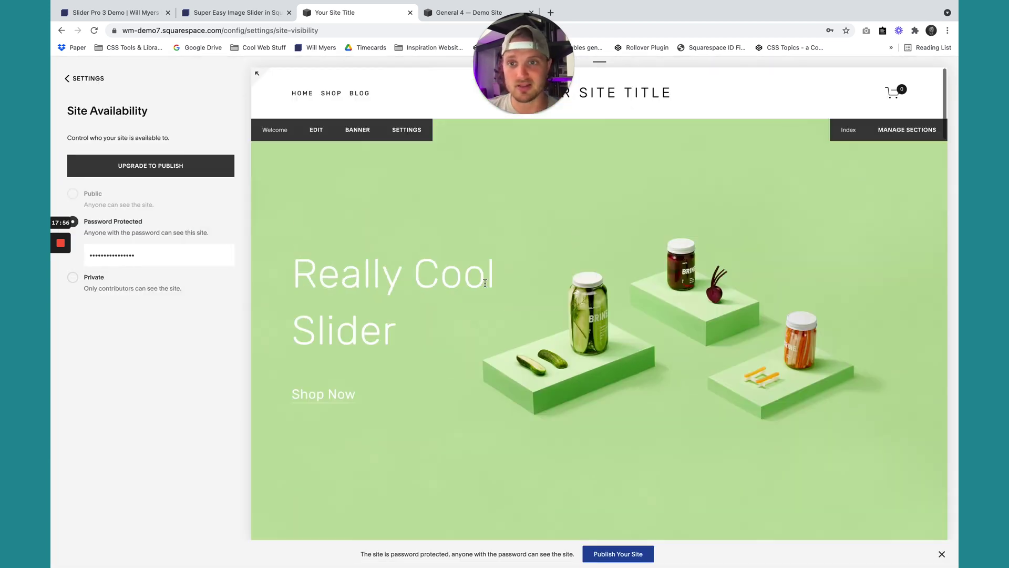
{"action": "key", "text": "ctrl+Right"}
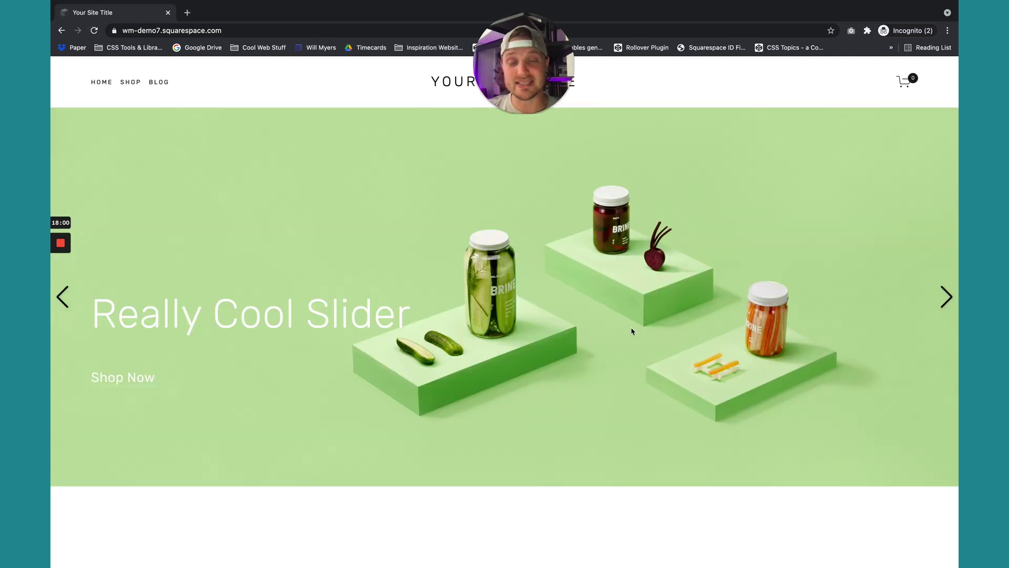
{"action": "key", "text": "ctrl+Left"}
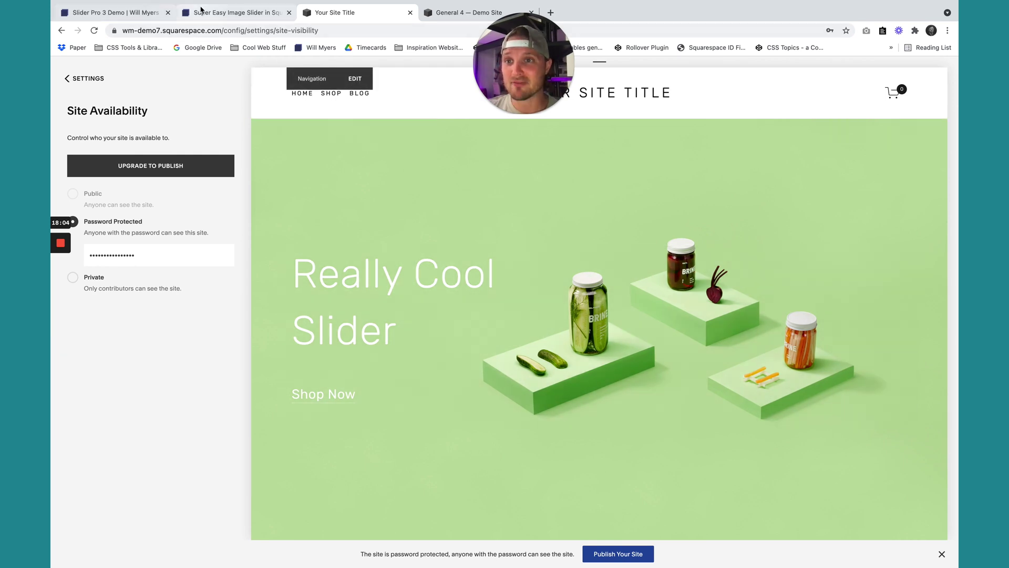
Copy the View Slider in Edit Mode code snippet from the tutorial.
{"action": "left_click", "coordinate": [236, 12]}
{"action": "scroll", "coordinate": [324, 175], "scroll_direction": "down", "scroll_amount": 5}
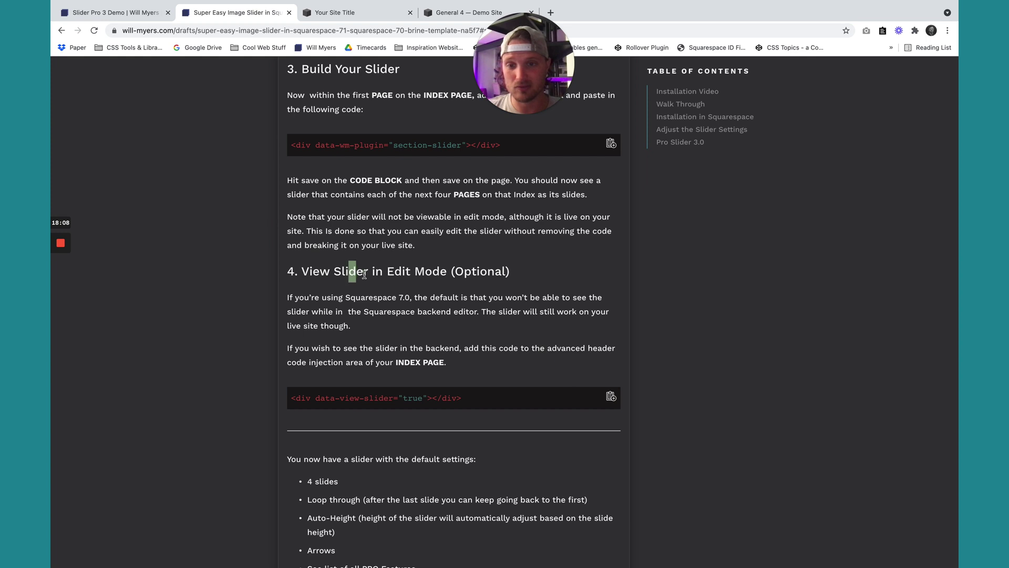
{"action": "left_click_drag", "start_coordinate": [365, 274], "coordinate": [394, 274]}
{"action": "left_click", "coordinate": [611, 399]}
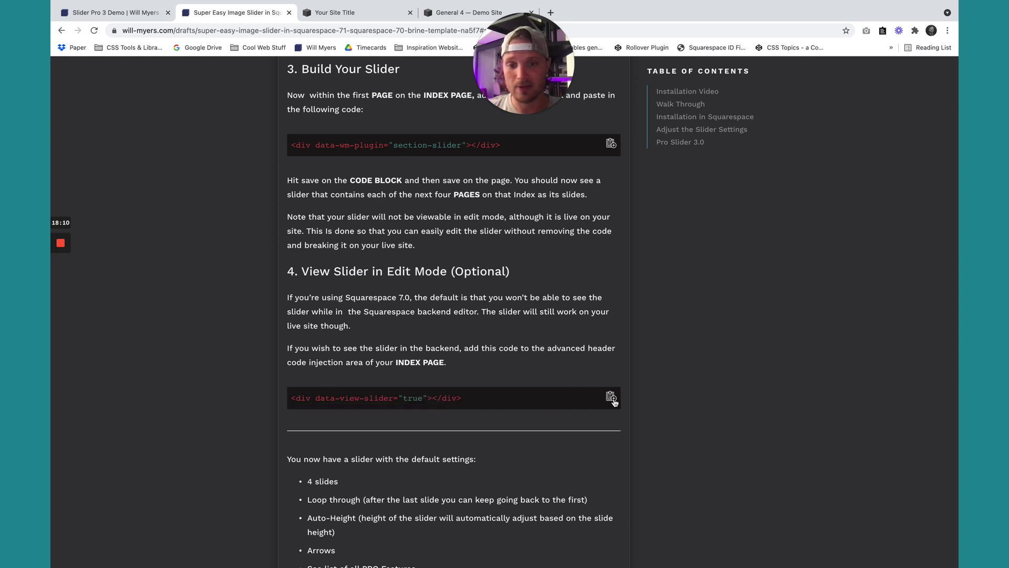
{"action": "left_click", "coordinate": [360, 12]}
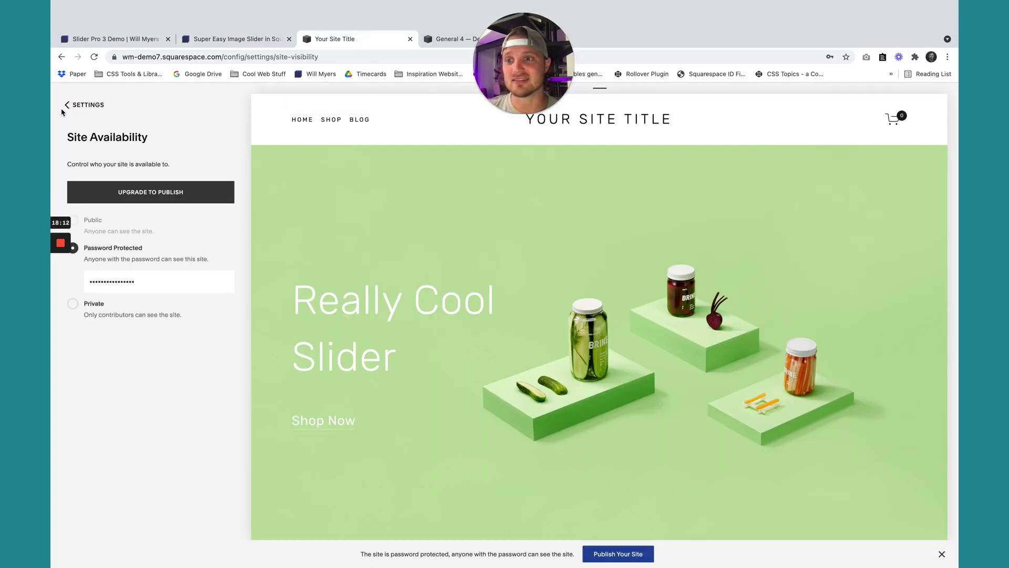
Paste the view-slider line into the Home index's header code injection and save.
{"action": "left_click", "coordinate": [89, 104]}
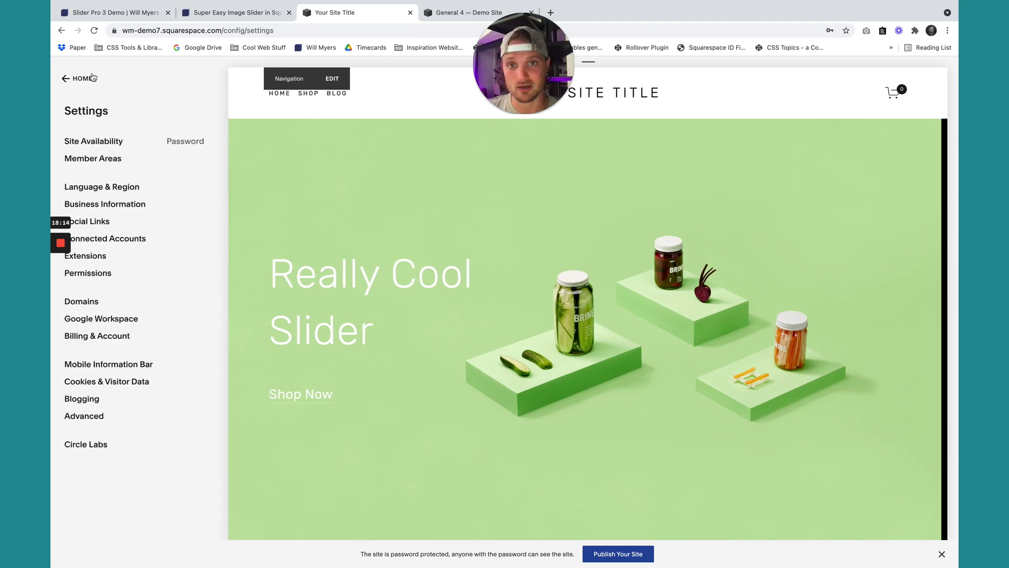
{"action": "left_click", "coordinate": [92, 78]}
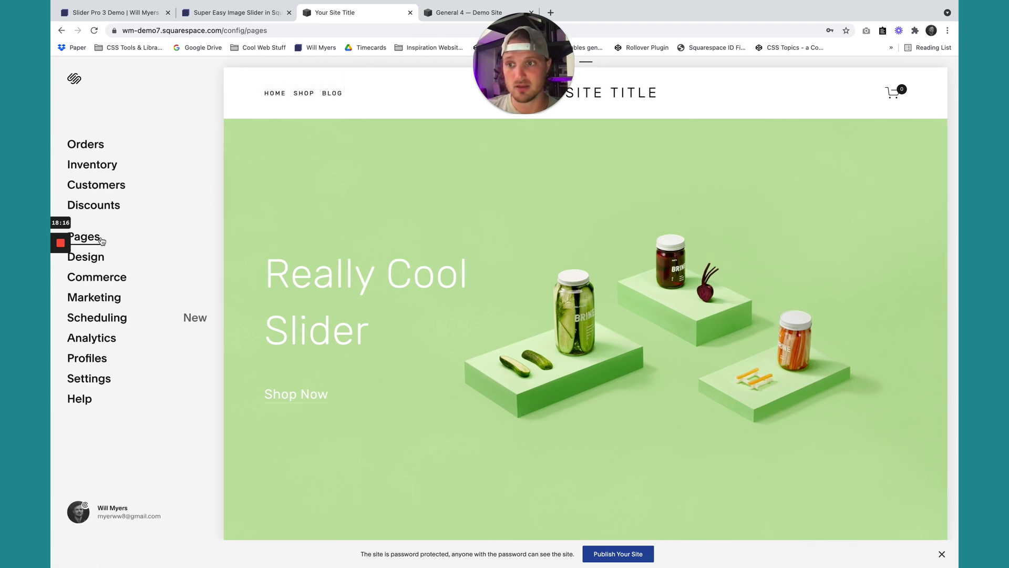
{"action": "left_click", "coordinate": [84, 237]}
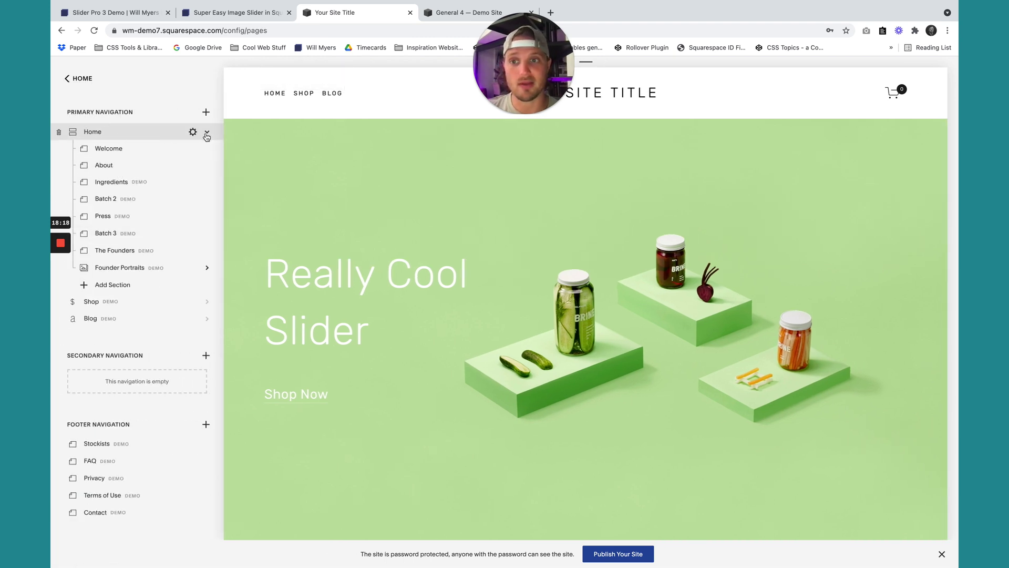
{"action": "left_click", "coordinate": [193, 132]}
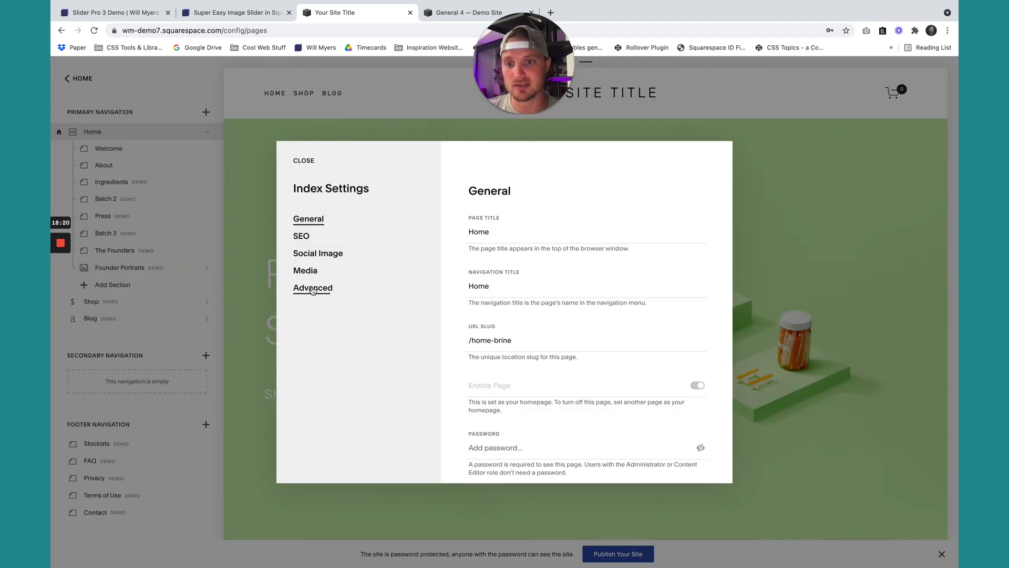
{"action": "left_click", "coordinate": [312, 291]}
{"action": "left_click", "coordinate": [543, 316]}
{"action": "key", "text": "ctrl+v"}
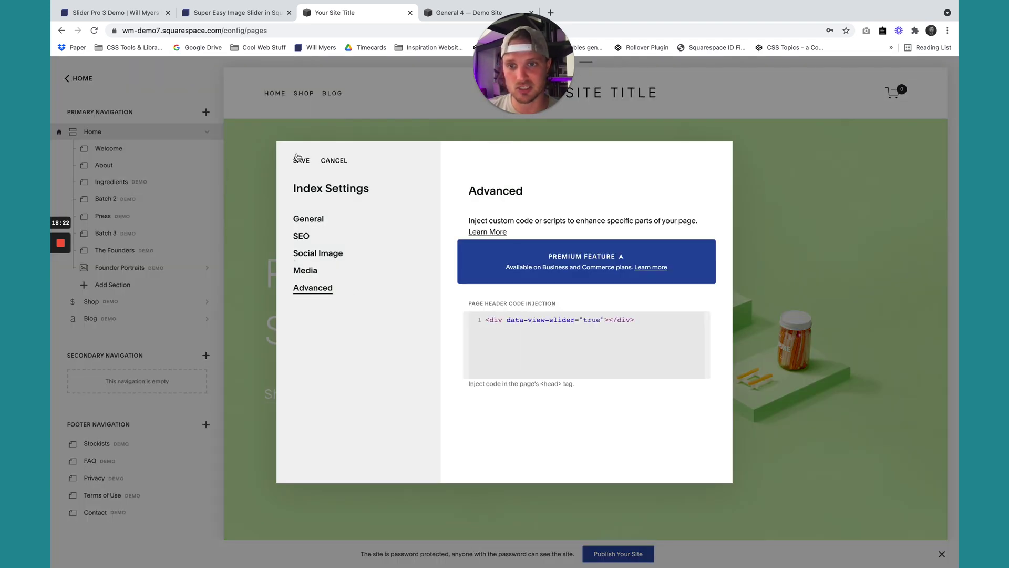
{"action": "left_click", "coordinate": [298, 160]}
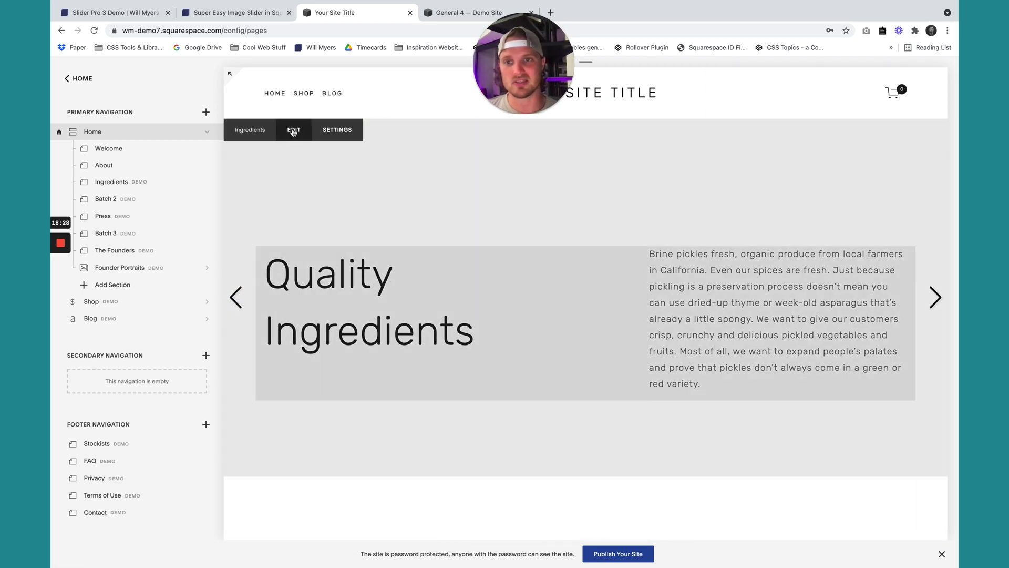
After checking the Ingredients editor, change the view-slider value from true to false and save.
{"action": "left_click", "coordinate": [294, 131]}
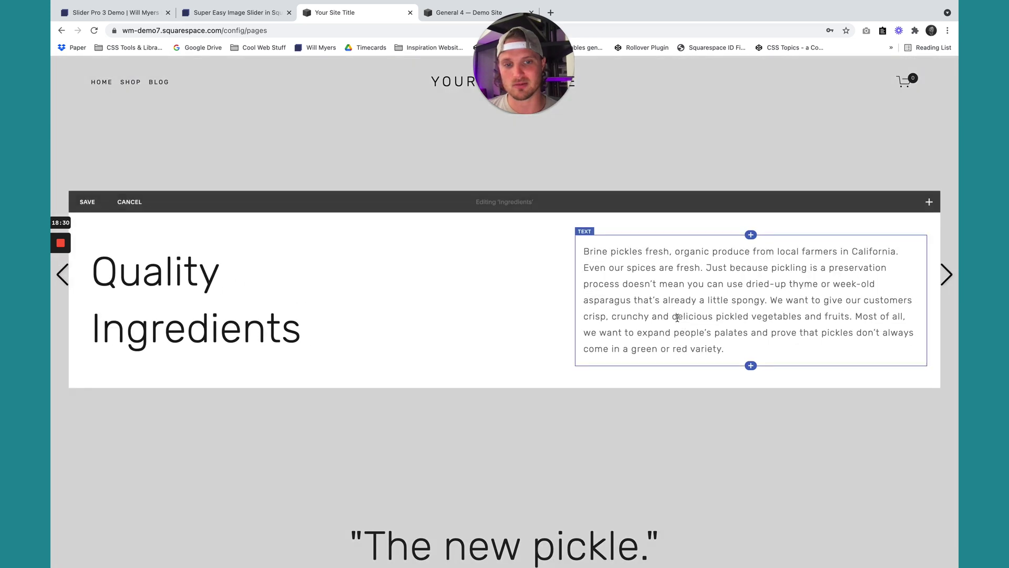
{"action": "left_click", "coordinate": [673, 318]}
{"action": "left_click", "coordinate": [87, 201]}
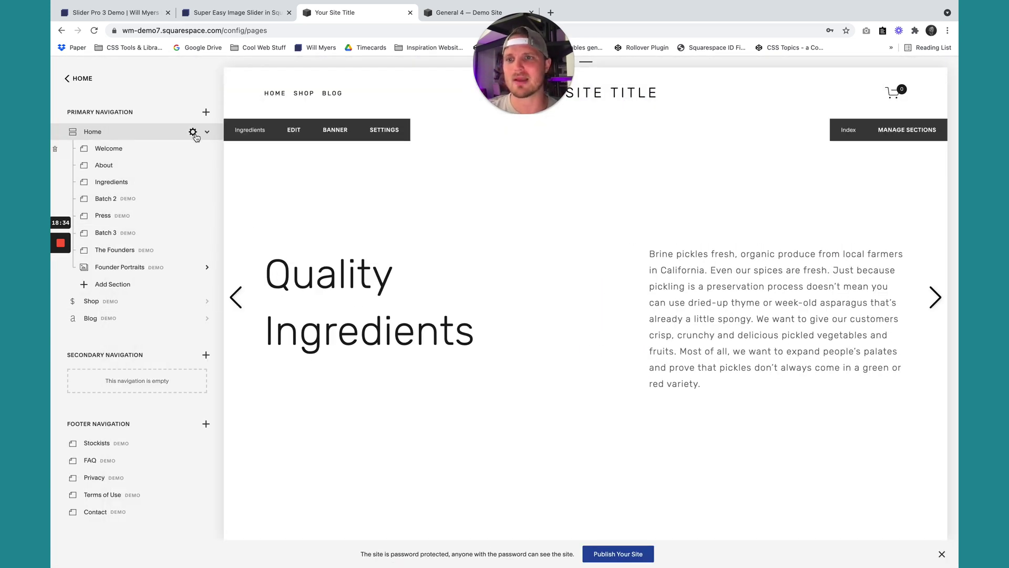
{"action": "left_click", "coordinate": [195, 134]}
{"action": "left_click", "coordinate": [313, 288]}
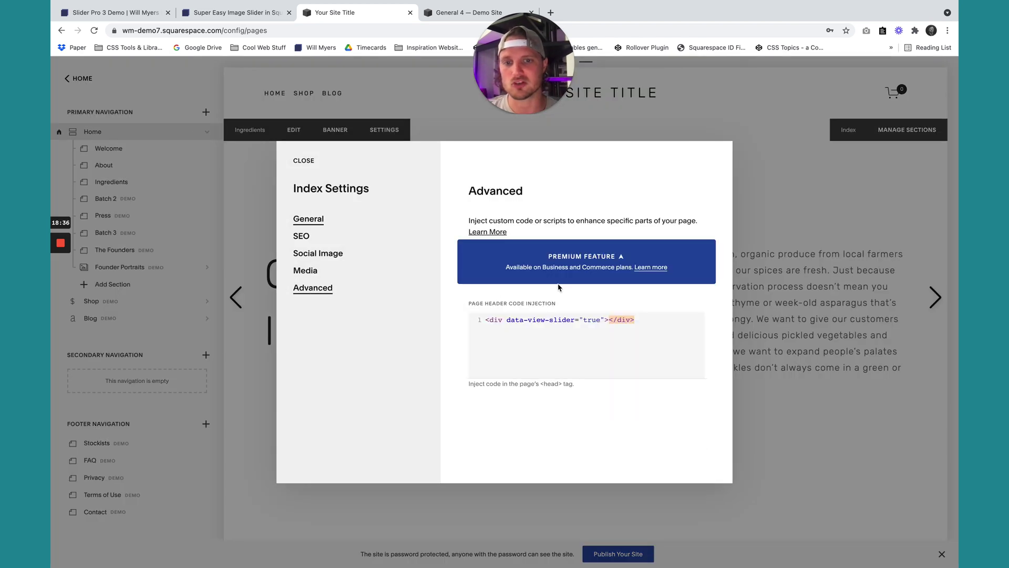
{"action": "double_click", "coordinate": [600, 320]}
{"action": "type", "text": "false"}
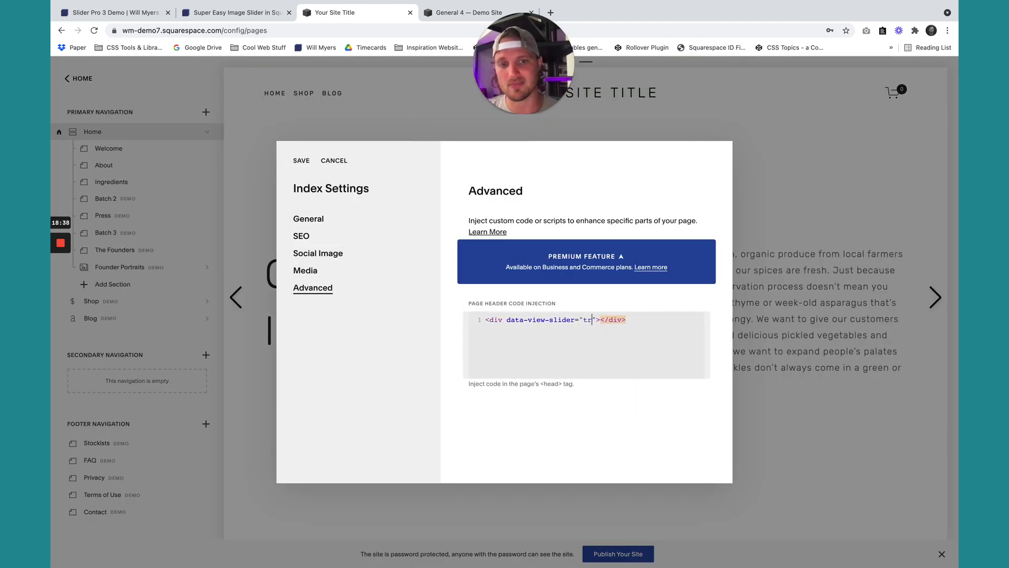
{"action": "left_click", "coordinate": [302, 161]}
{"action": "key", "text": "ctrl+Right"}
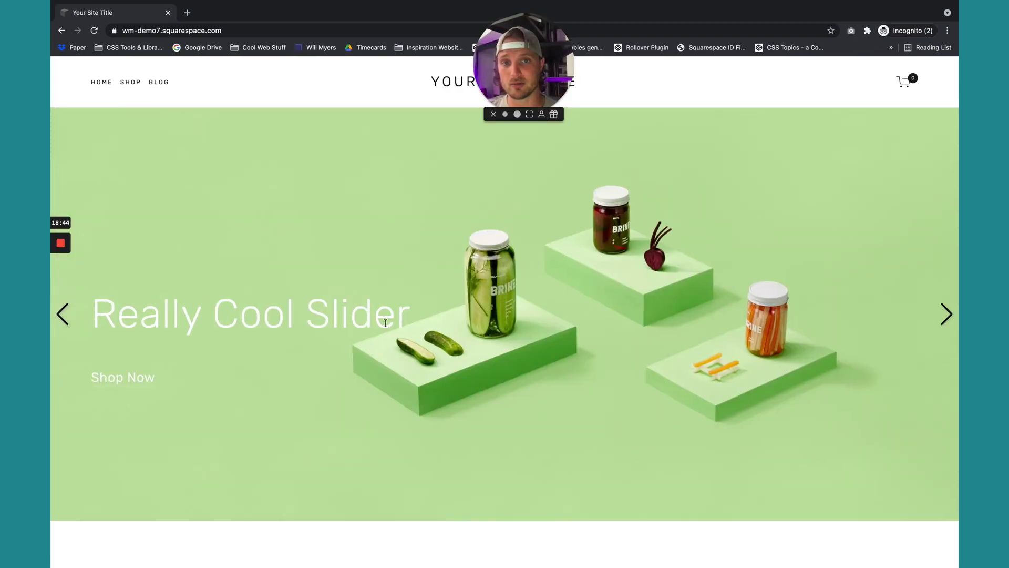
{"action": "key", "text": "ctrl+Left"}
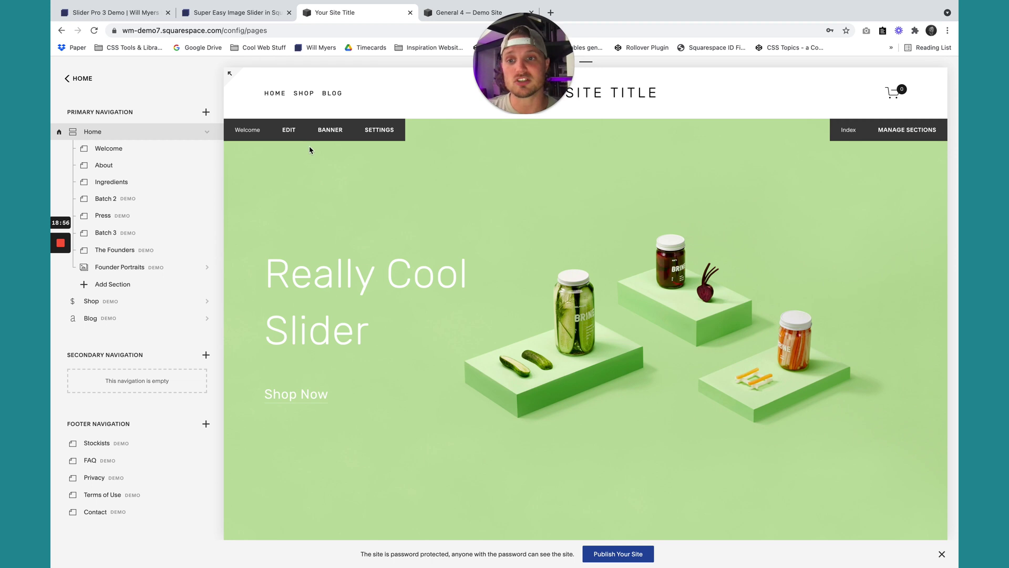
{"action": "left_click", "coordinate": [292, 133]}
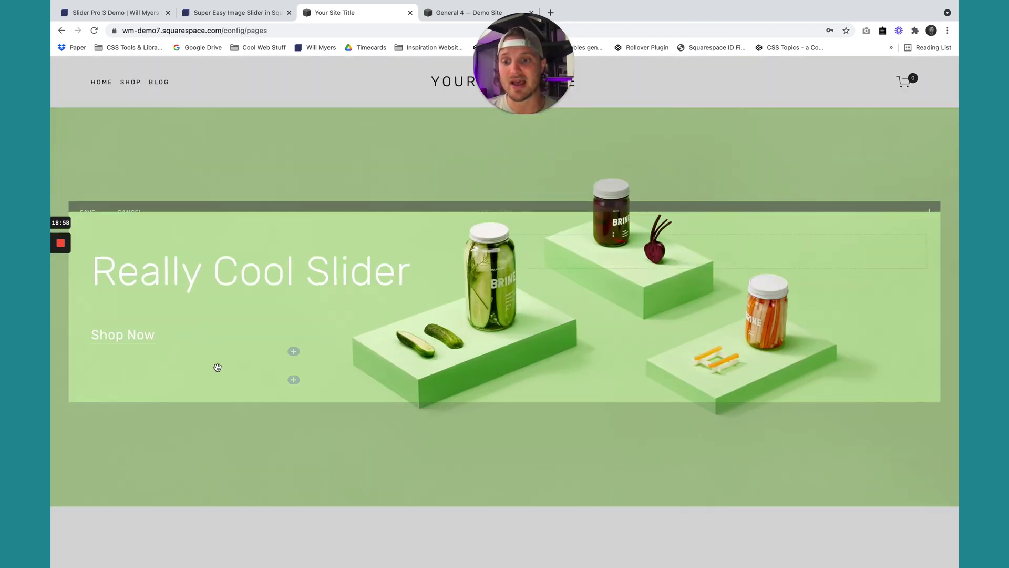
Inspect the Welcome code block's section-slider line, then advance the General 4 slider two slides.
{"action": "left_click", "coordinate": [237, 370]}
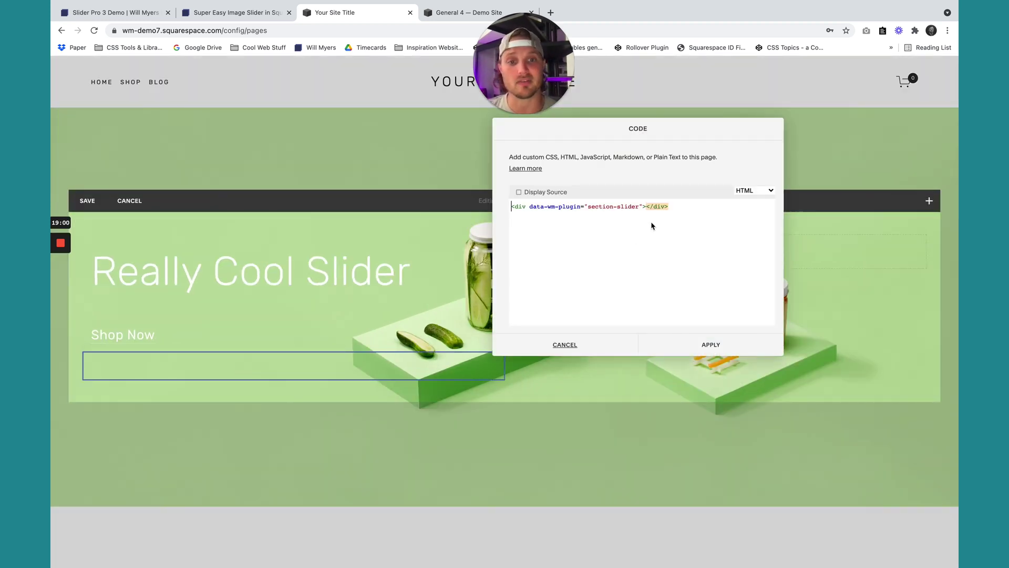
{"action": "left_click", "coordinate": [627, 266]}
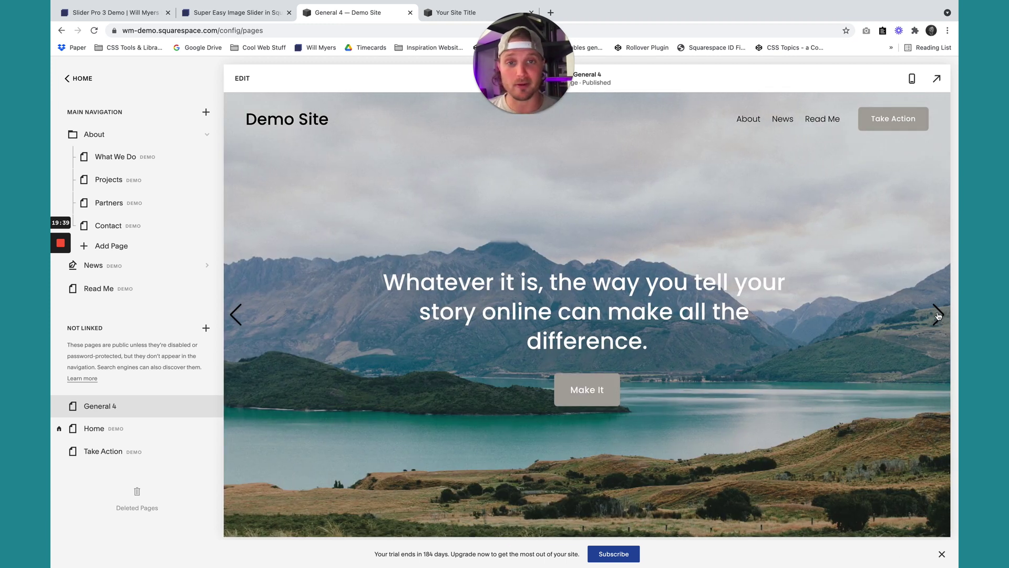
{"action": "left_click", "coordinate": [941, 315]}
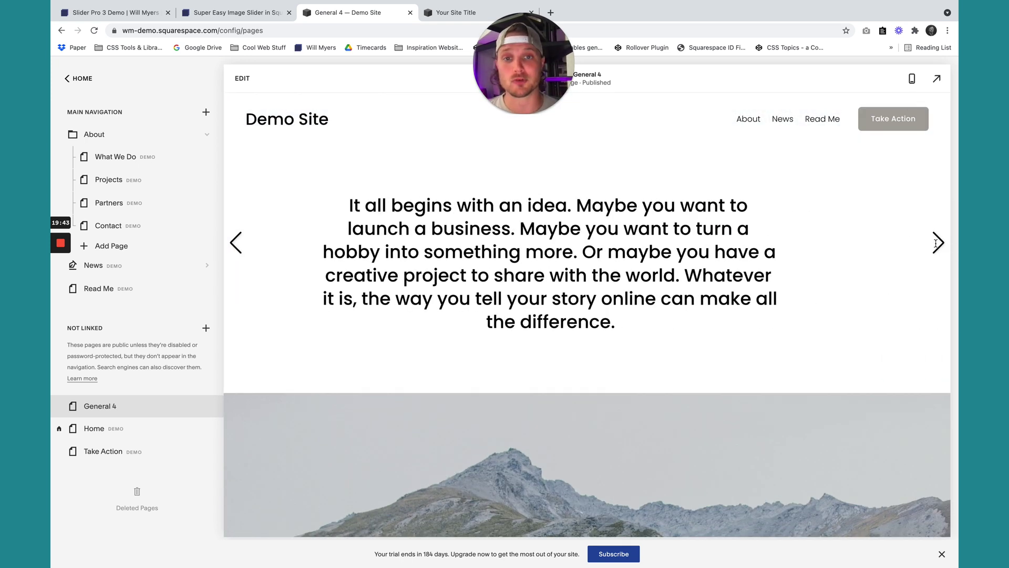
{"action": "left_click", "coordinate": [936, 245]}
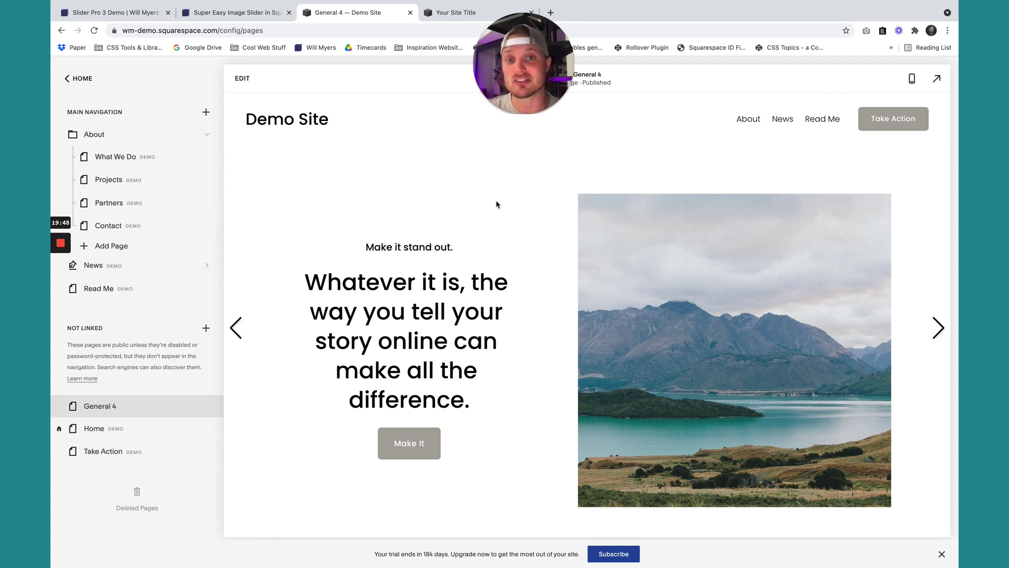
{"action": "left_click", "coordinate": [231, 13]}
{"action": "scroll", "coordinate": [370, 268], "scroll_direction": "down", "scroll_amount": 10}
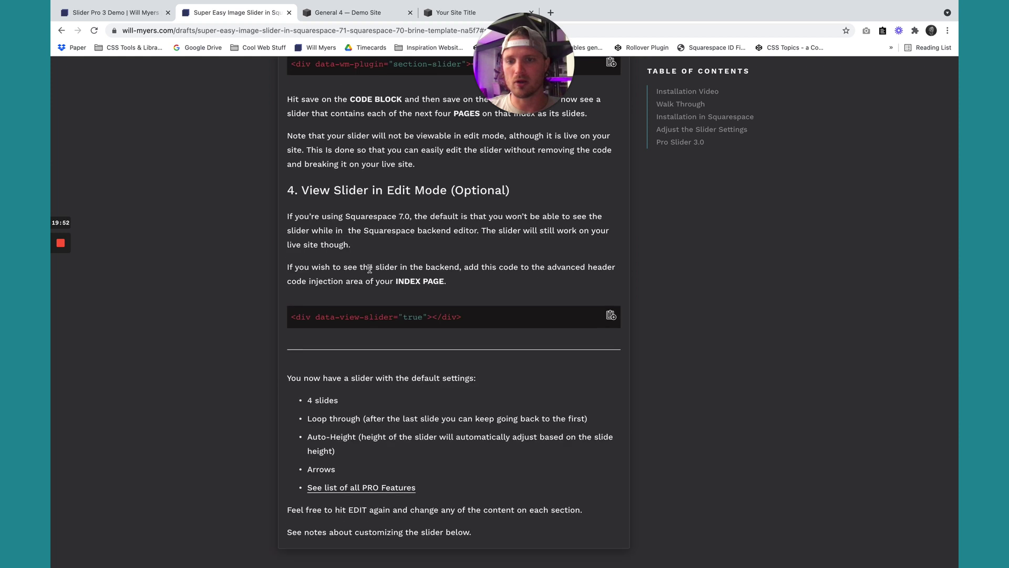
{"action": "left_click_drag", "start_coordinate": [275, 143], "coordinate": [476, 143]}
{"action": "left_click", "coordinate": [476, 143]}
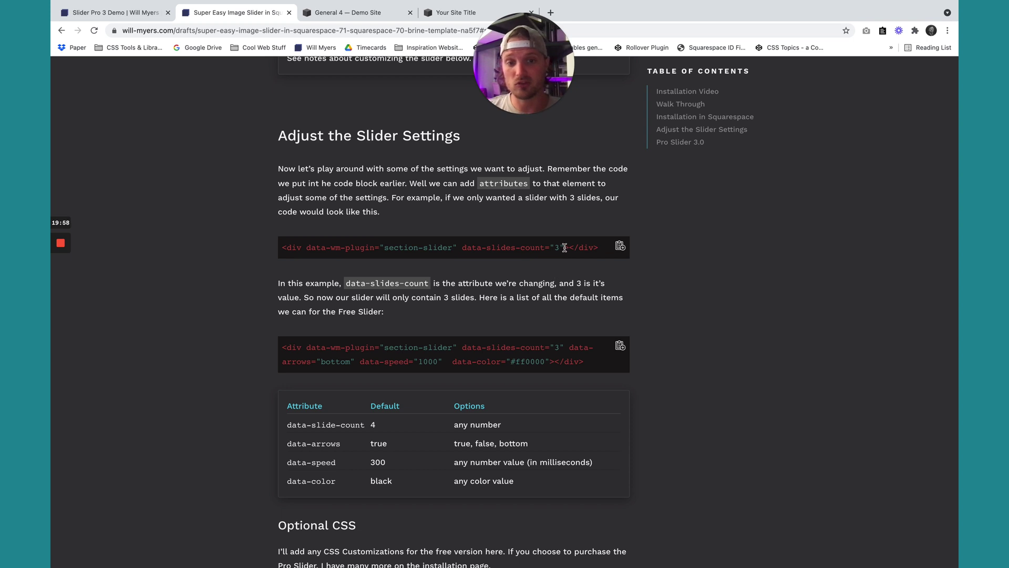
{"action": "left_click_drag", "start_coordinate": [565, 248], "coordinate": [463, 247]}
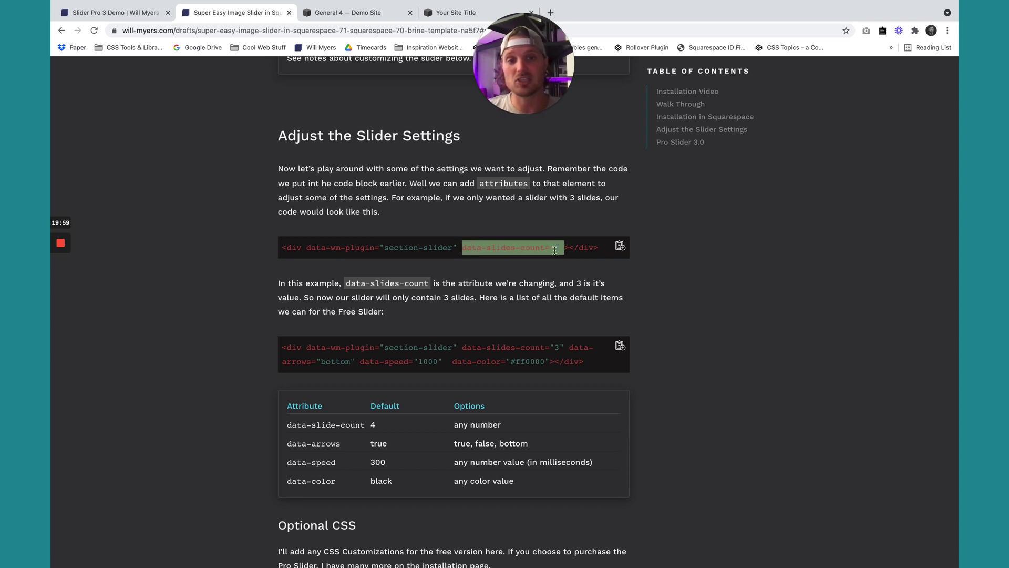
{"action": "left_click", "coordinate": [427, 248]}
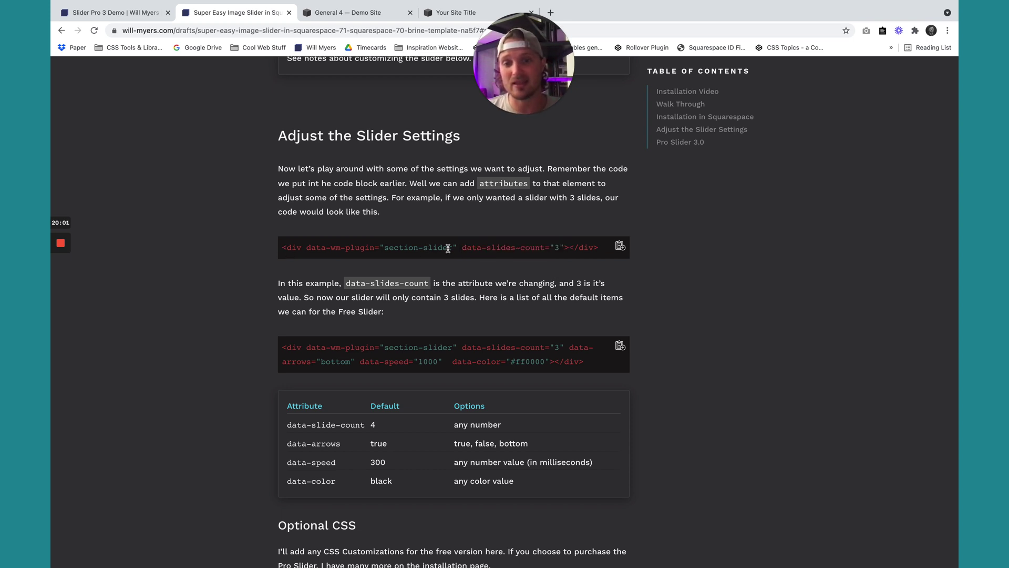
{"action": "left_click_drag", "start_coordinate": [461, 247], "coordinate": [552, 247]}
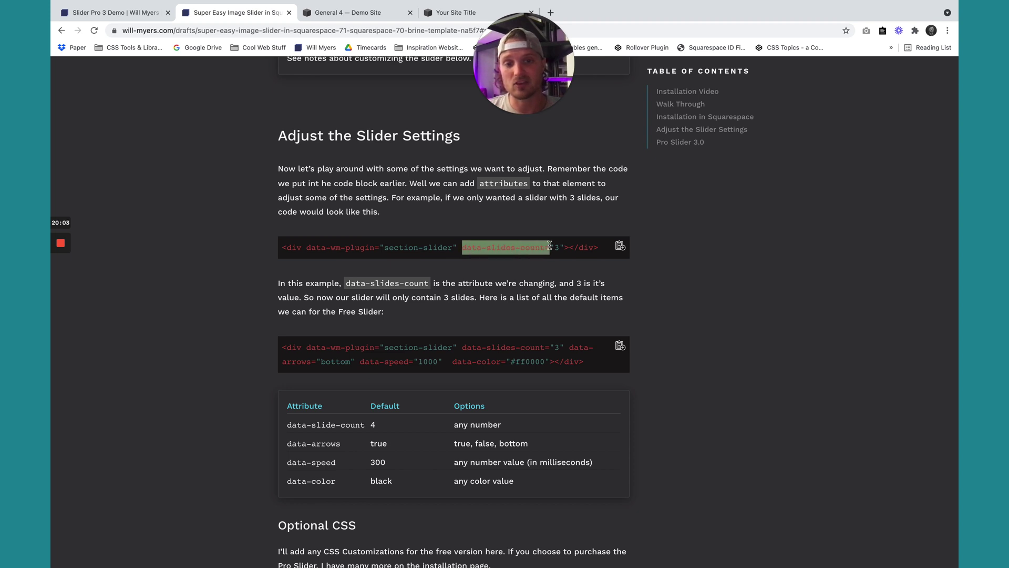
{"action": "left_click", "coordinate": [566, 261]}
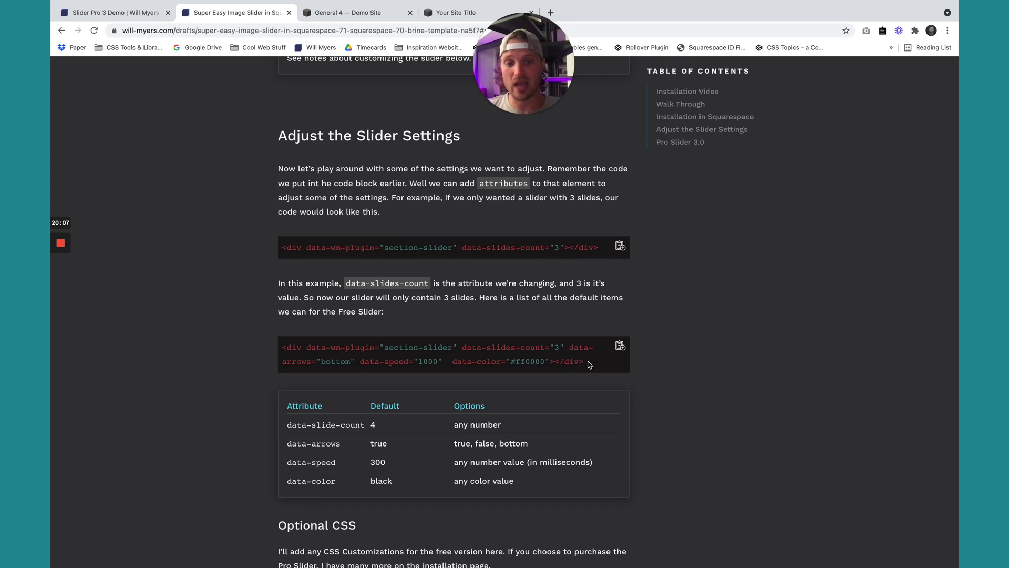
{"action": "left_click_drag", "start_coordinate": [589, 364], "coordinate": [310, 350]}
{"action": "left_click", "coordinate": [309, 352]}
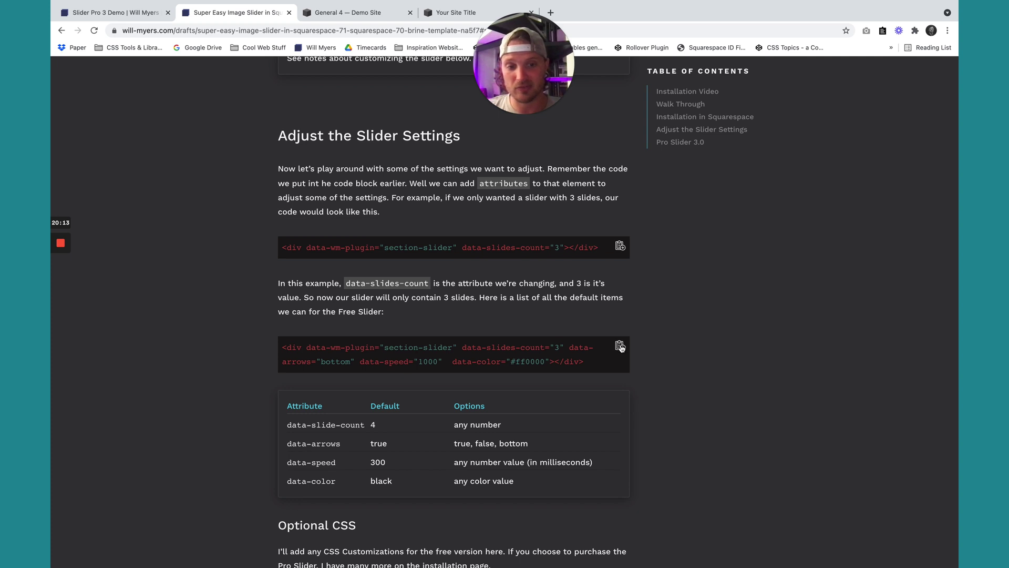
{"action": "left_click", "coordinate": [621, 347]}
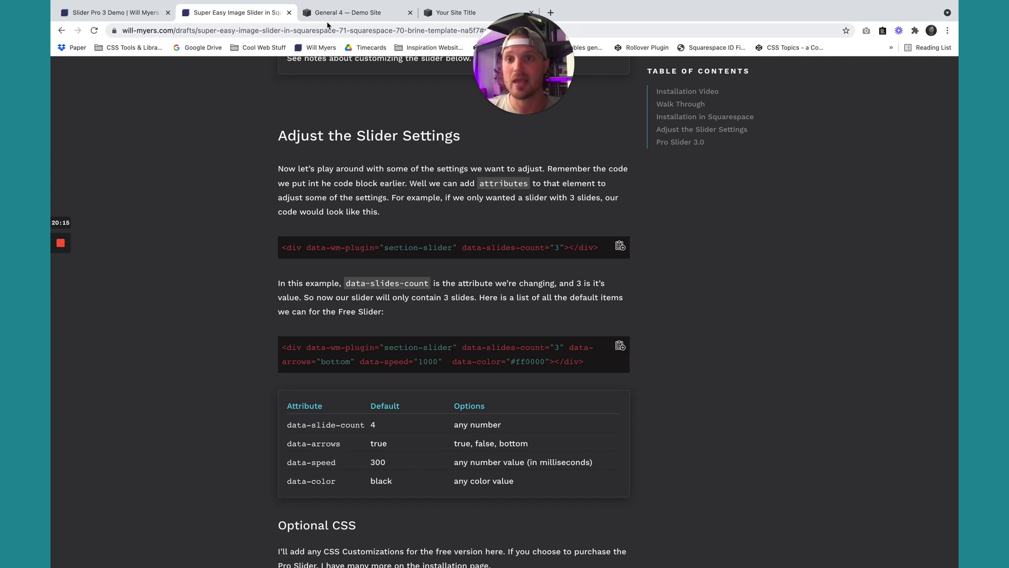
{"action": "left_click", "coordinate": [324, 13]}
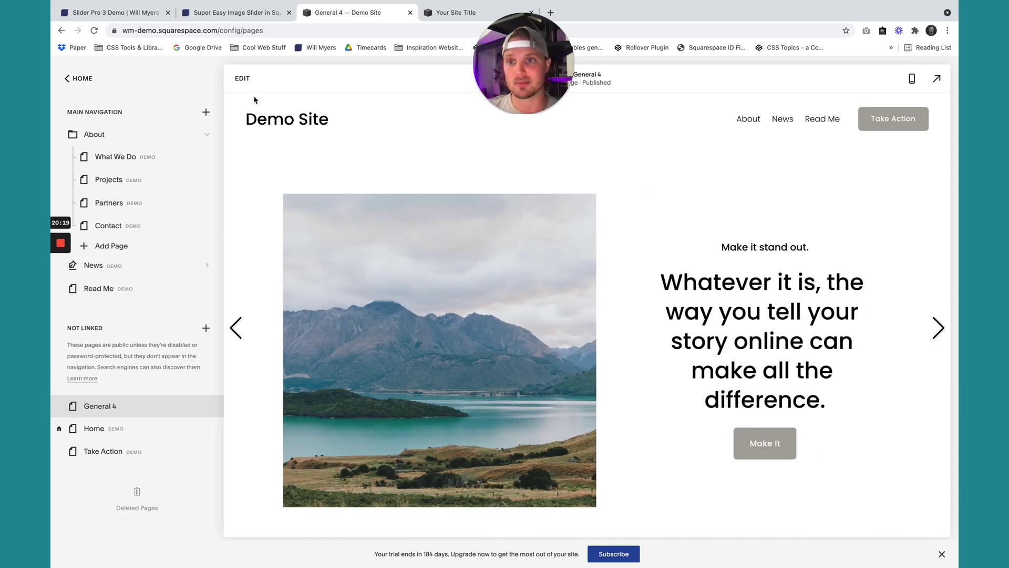
Paste the fuller section-slider snippet into the General 4 code block and set slides-count to 3.
{"action": "left_click", "coordinate": [242, 79]}
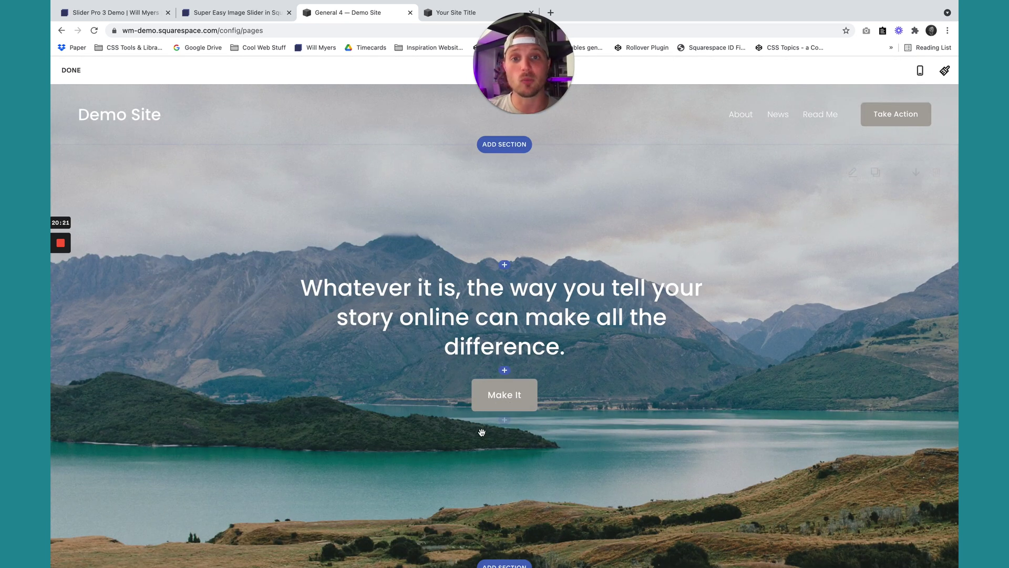
{"action": "left_click", "coordinate": [484, 439]}
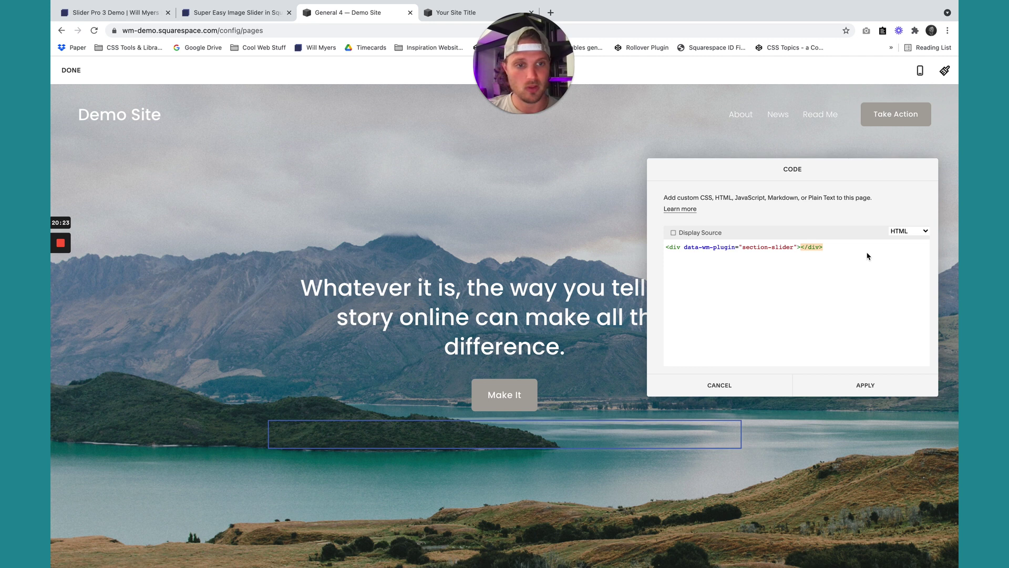
{"action": "key", "text": "ctrl+a"}
{"action": "type", "text": "<div data-wm-plugin=\"section-slider\" data-slides-count=\"3\" data-arrows=\"bottom\" data-speed=\"1000\"  data-color=\"#ff0000\"></div>"}
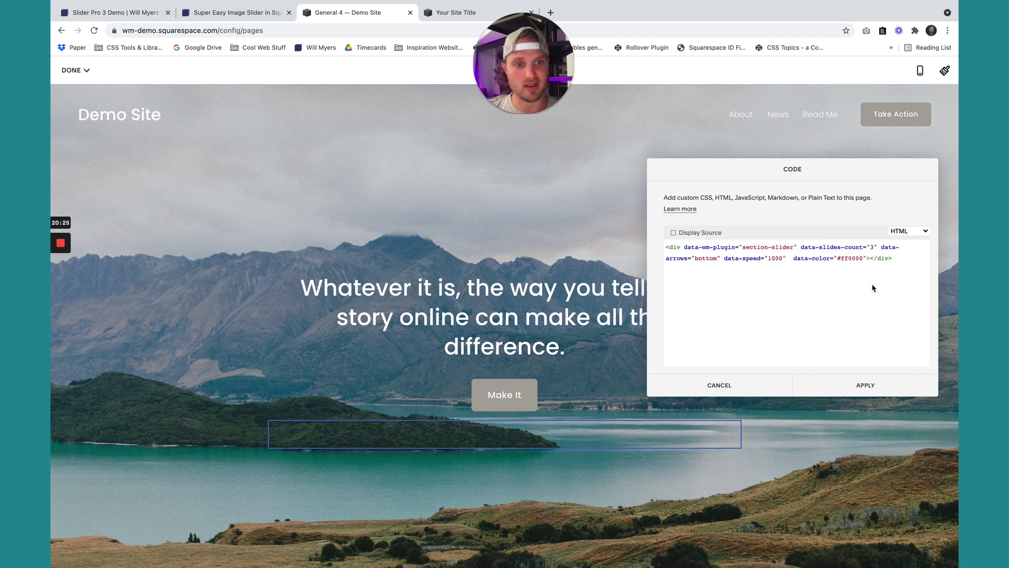
{"action": "left_click", "coordinate": [801, 247]}
{"action": "key", "text": "Return"}
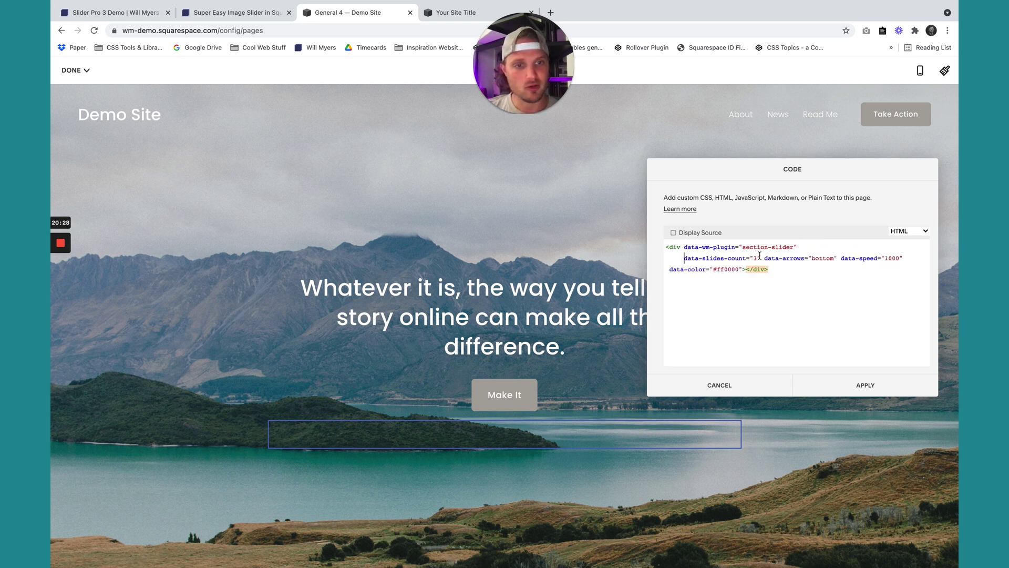
{"action": "left_click_drag", "start_coordinate": [684, 258], "coordinate": [757, 258]}
{"action": "left_click", "coordinate": [757, 258]}
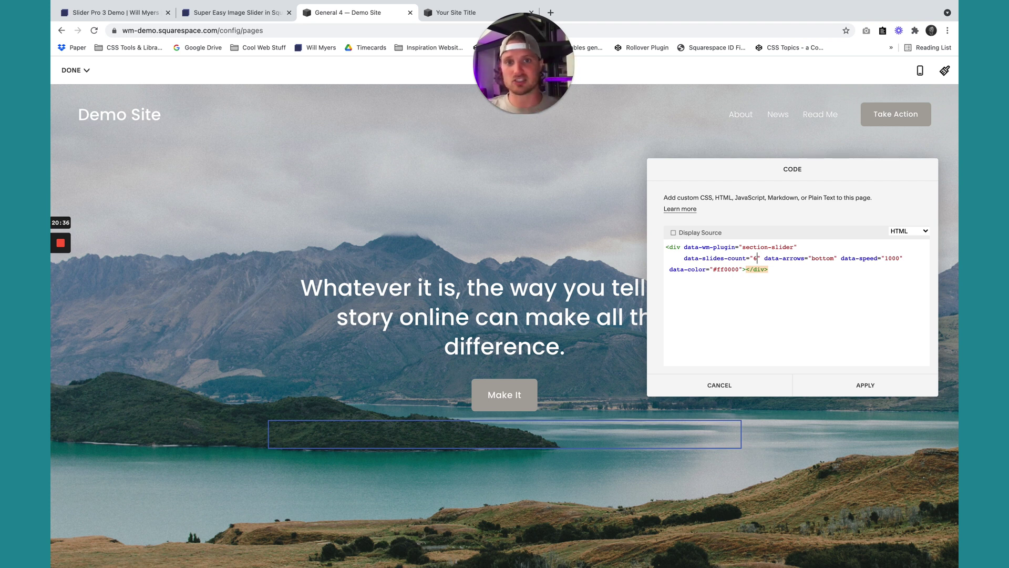
{"action": "double_click", "coordinate": [755, 258]}
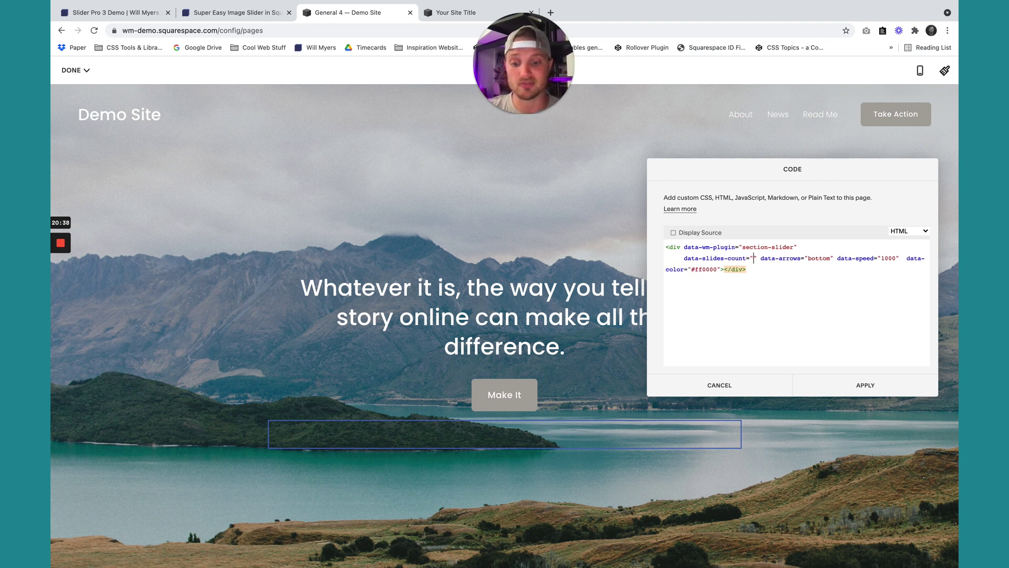
{"action": "type", "text": "3"}
Put arrows, speed 1000 and color on separate lines, change color to blue, and apply.
{"action": "left_click", "coordinate": [764, 258]}
{"action": "key", "text": "Return"}
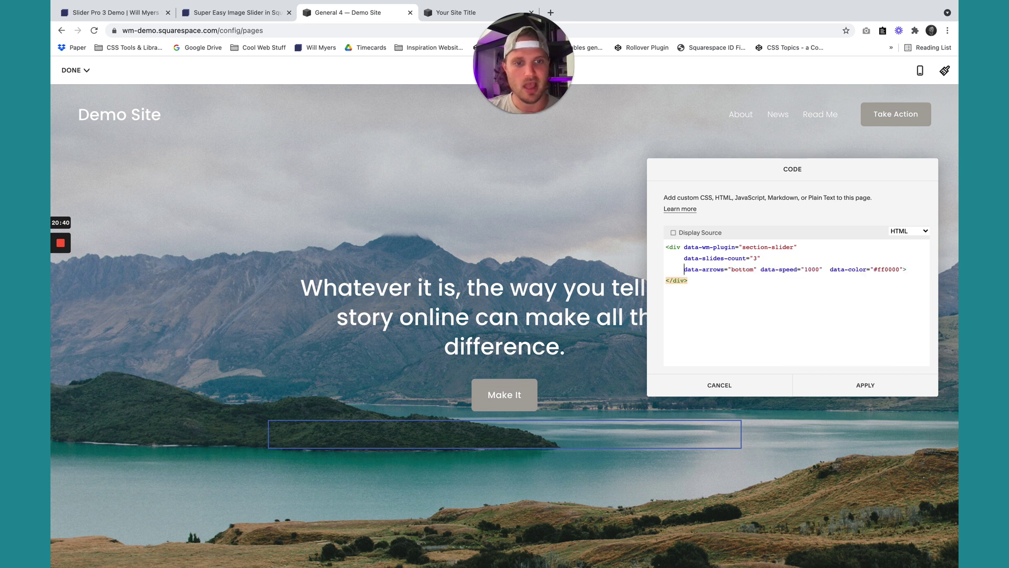
{"action": "left_click", "coordinate": [760, 269]}
{"action": "key", "text": "Return"}
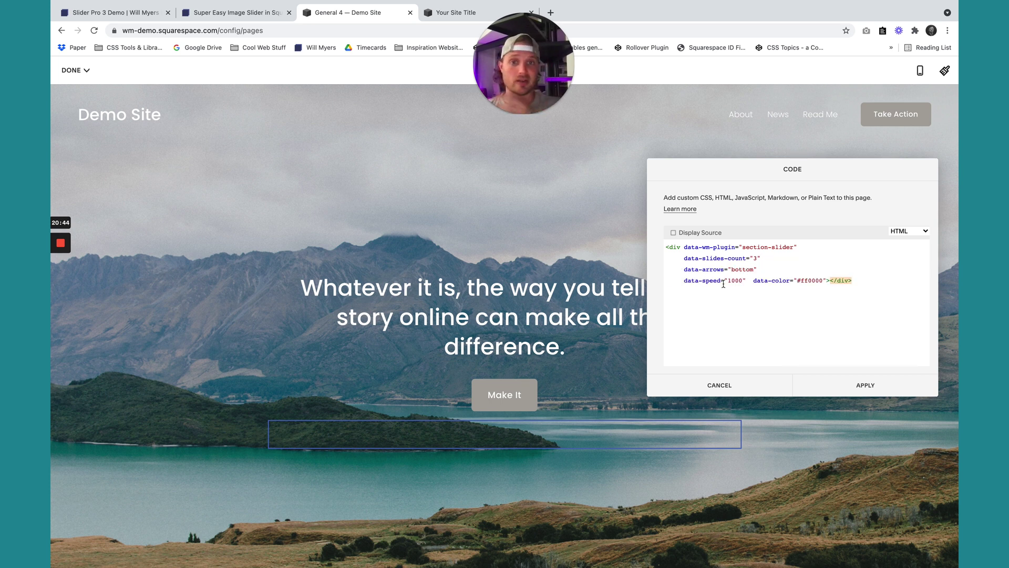
{"action": "left_click_drag", "start_coordinate": [743, 281], "coordinate": [735, 279]}
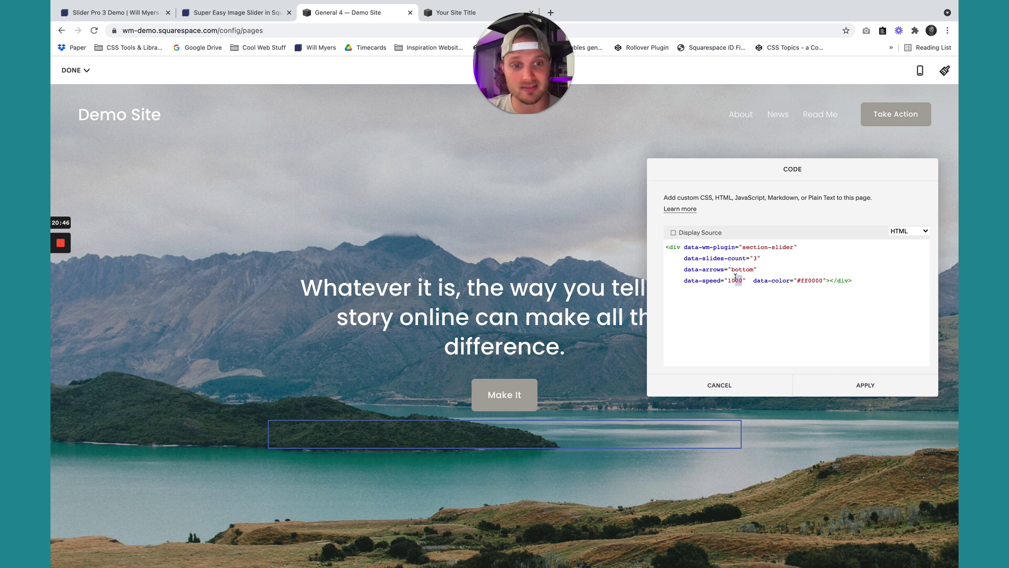
{"action": "left_click", "coordinate": [793, 288]}
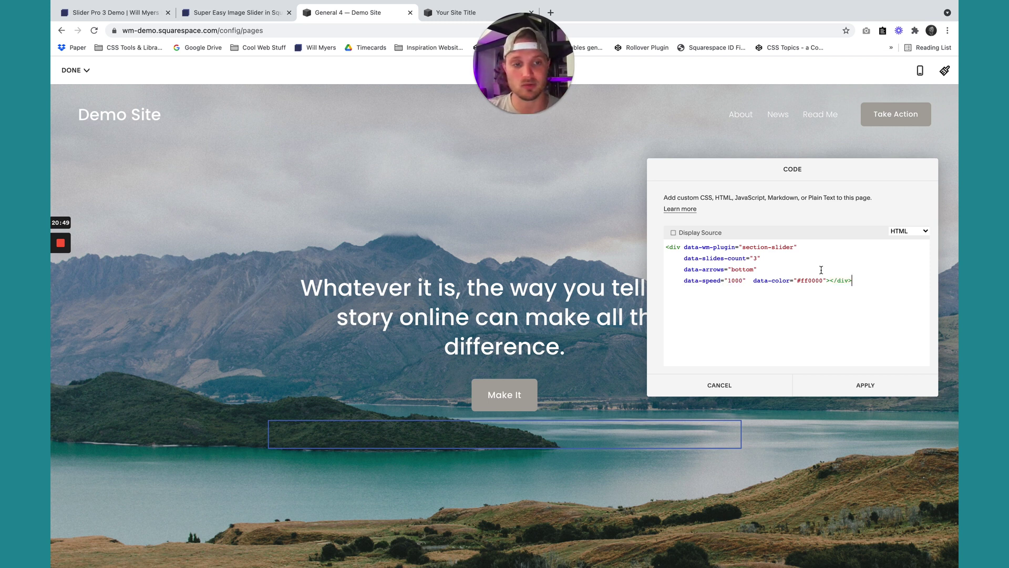
{"action": "left_click", "coordinate": [754, 281]}
{"action": "key", "text": "Return"}
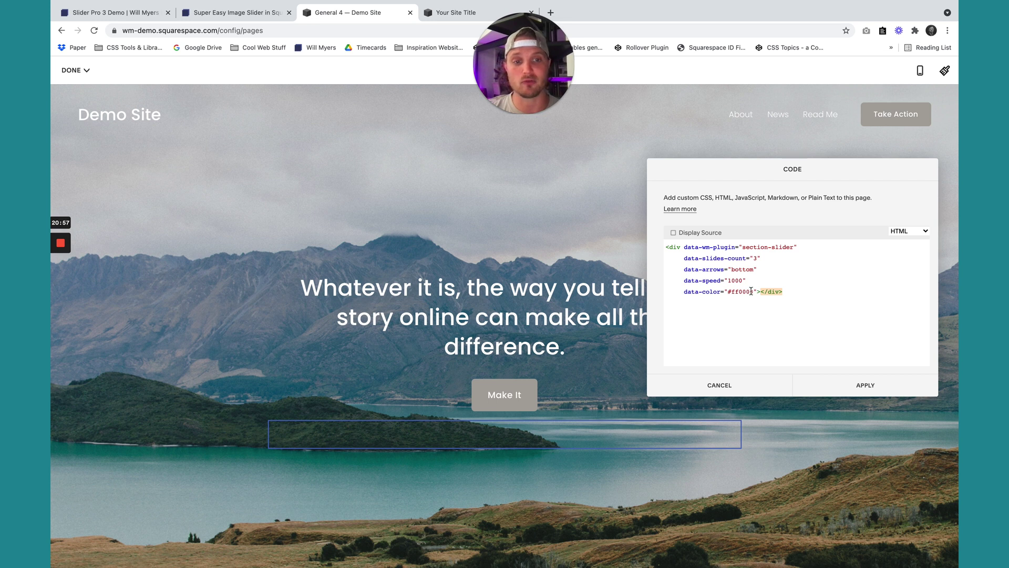
{"action": "left_click_drag", "start_coordinate": [753, 291], "coordinate": [729, 292]}
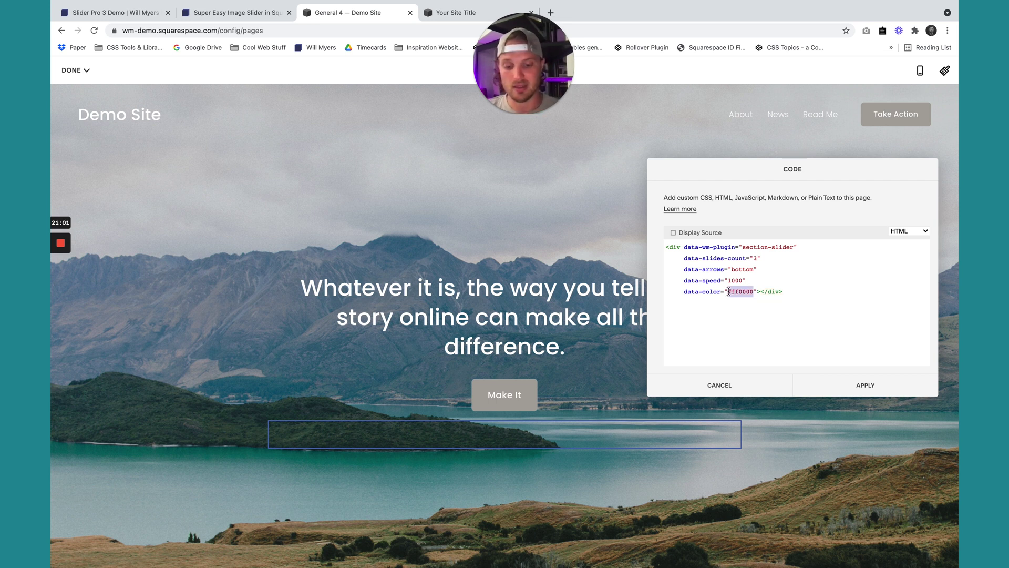
{"action": "type", "text": "blue"}
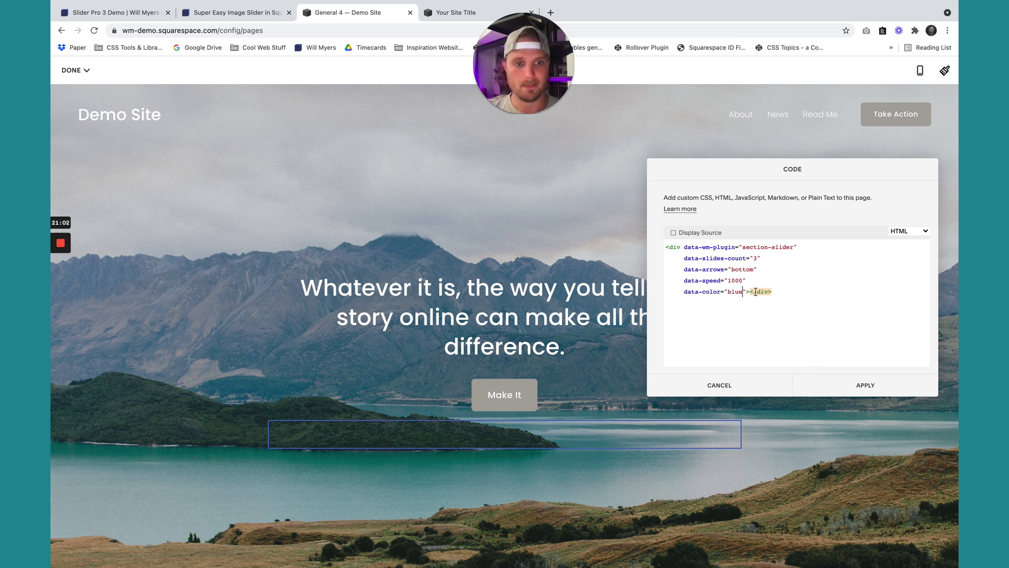
{"action": "left_click", "coordinate": [853, 391]}
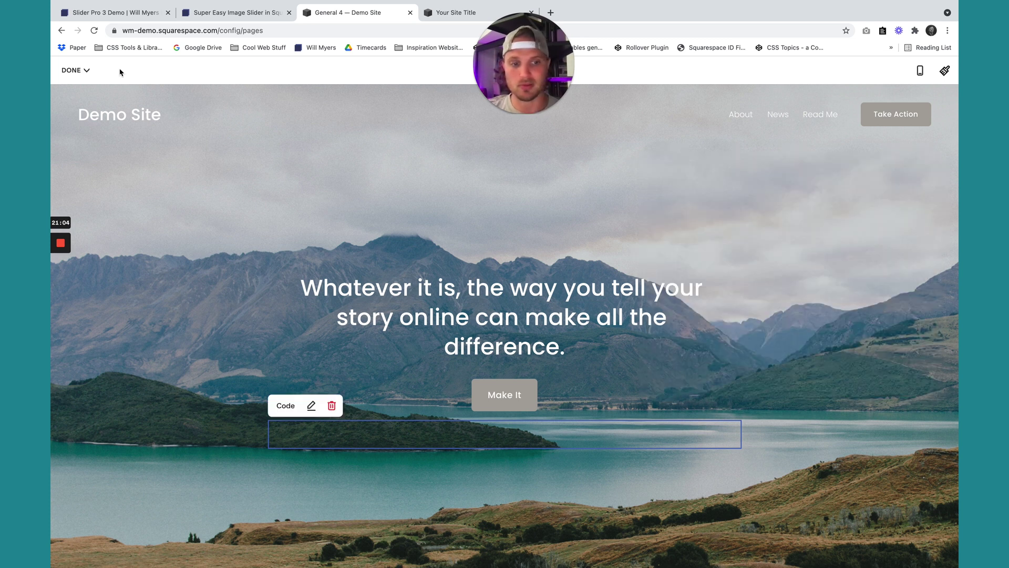
{"action": "left_click", "coordinate": [74, 70]}
Save the page, then advance the slider through three slides to verify it works.
{"action": "left_click", "coordinate": [76, 92]}
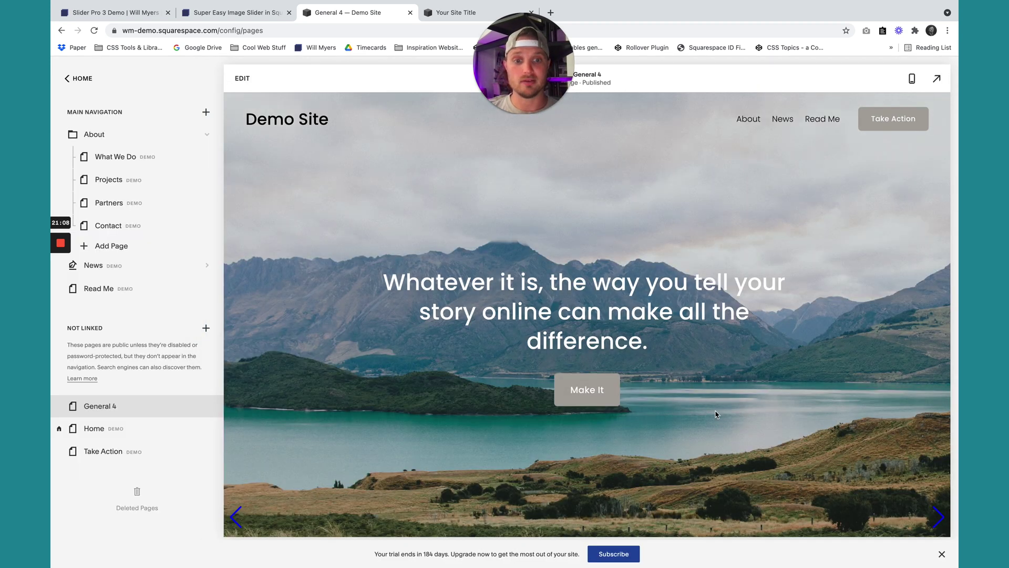
{"action": "left_click", "coordinate": [940, 520]}
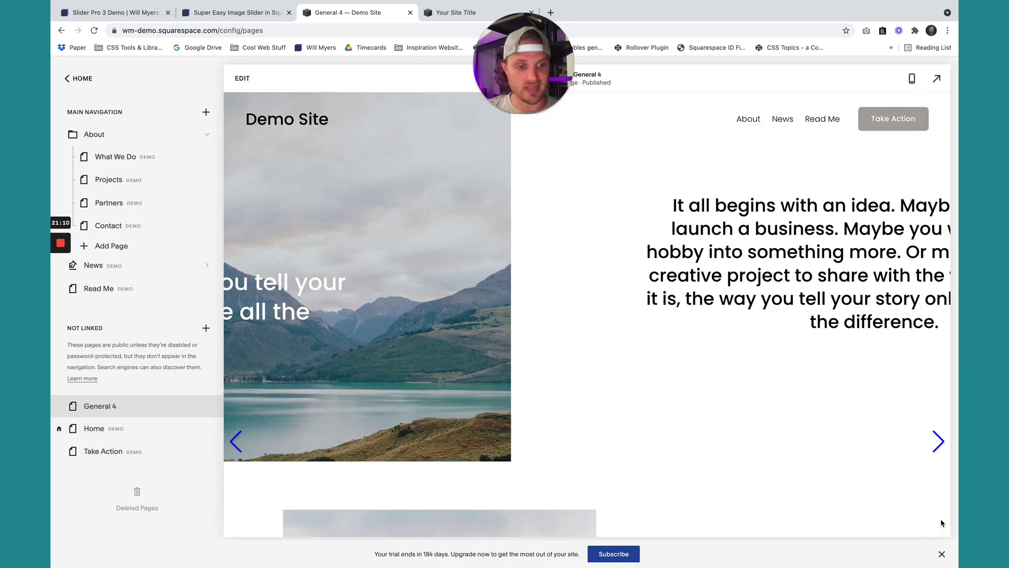
{"action": "left_click", "coordinate": [939, 370]}
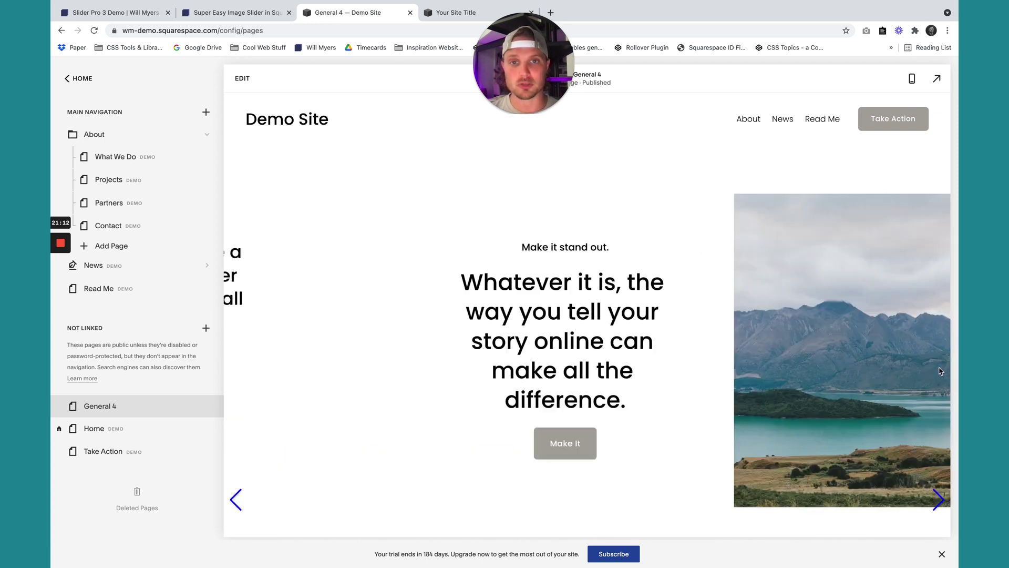
{"action": "left_click", "coordinate": [936, 535]}
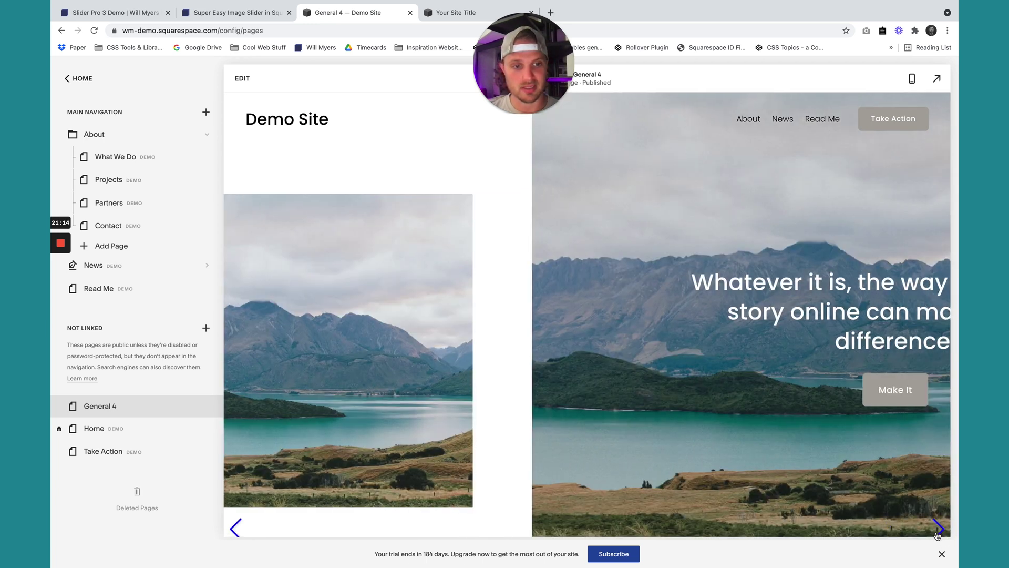
{"action": "scroll", "coordinate": [587, 190], "scroll_direction": "down", "scroll_amount": 1}
{"action": "scroll", "coordinate": [587, 191], "scroll_direction": "up", "scroll_amount": 1}
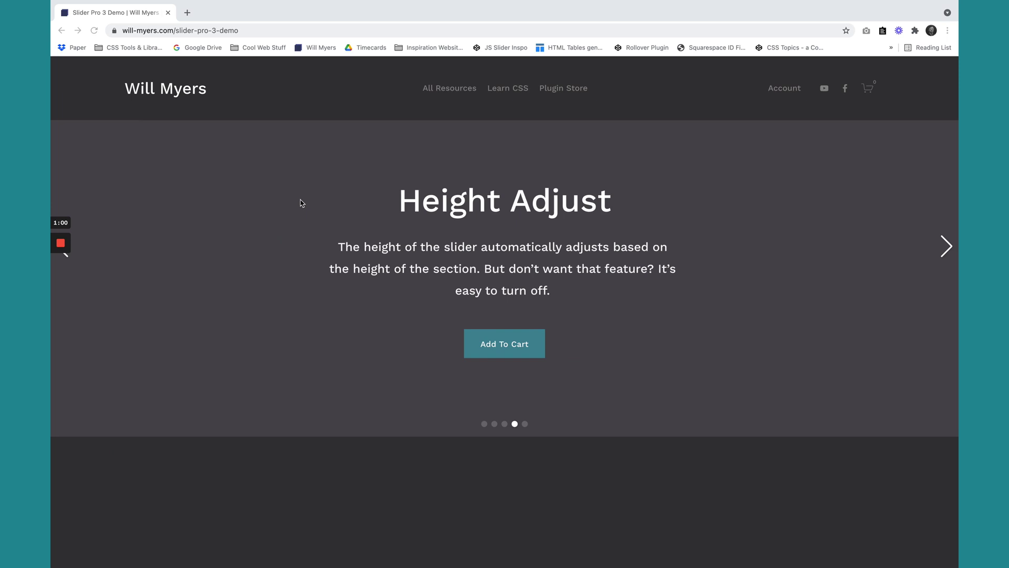
Scroll up and down through the Slider Pro 3 demo page to look over its sections.
{"action": "scroll", "coordinate": [302, 202], "scroll_direction": "down", "scroll_amount": 10}
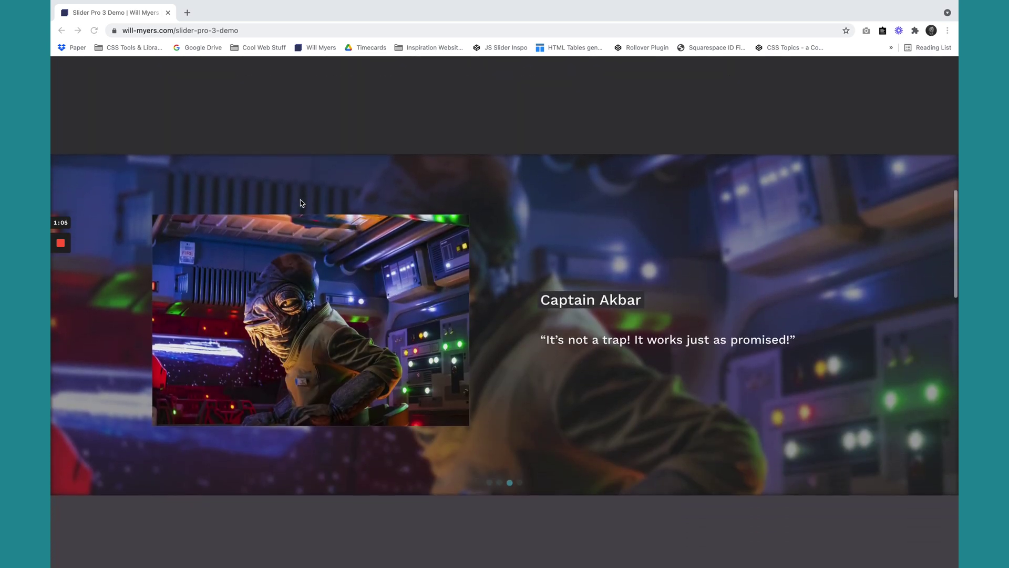
{"action": "scroll", "coordinate": [315, 198], "scroll_direction": "up", "scroll_amount": 10}
{"action": "scroll", "coordinate": [641, 331], "scroll_direction": "down", "scroll_amount": 10}
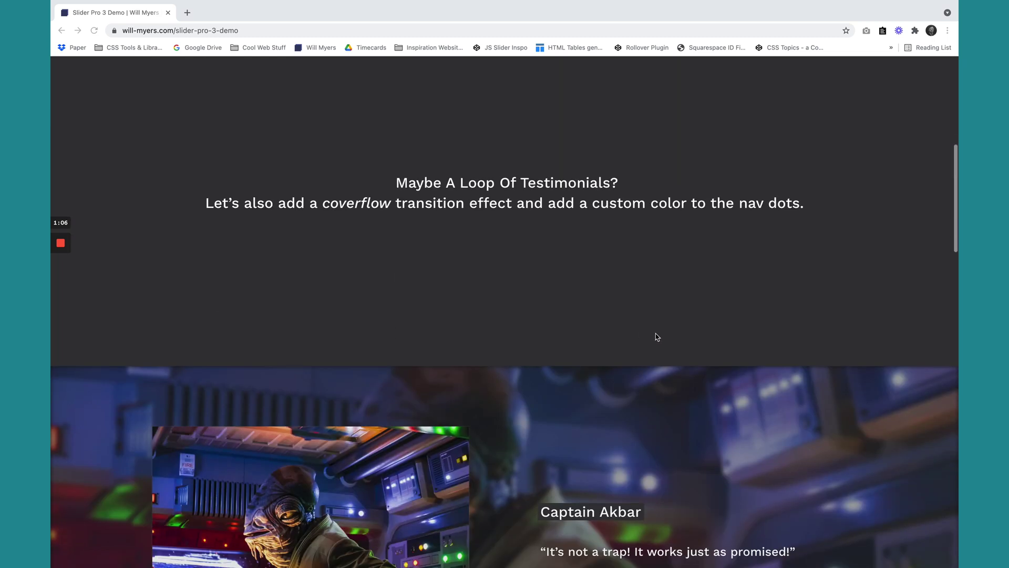
{"action": "scroll", "coordinate": [569, 467], "scroll_direction": "down", "scroll_amount": 15}
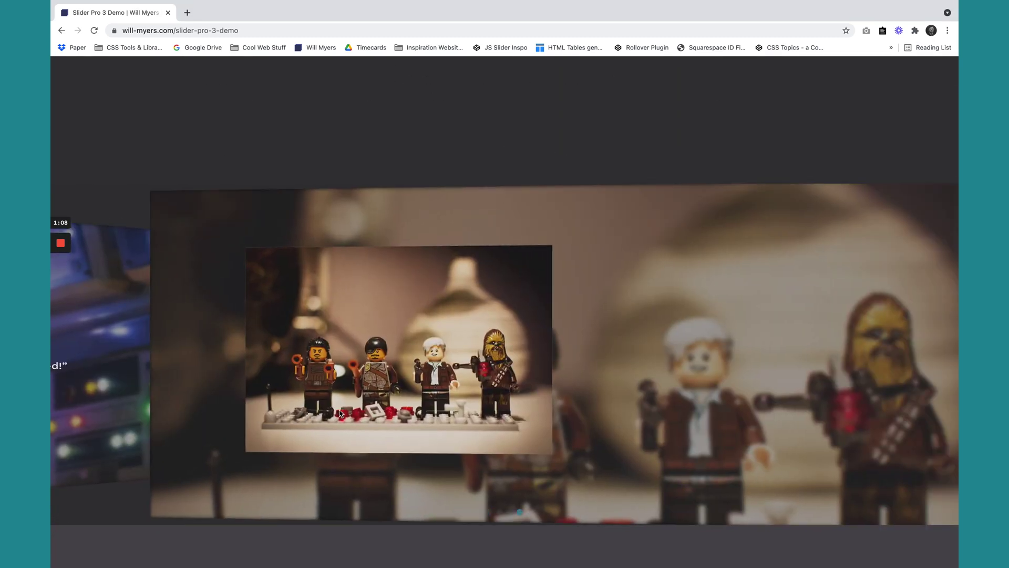
{"action": "scroll", "coordinate": [612, 385], "scroll_direction": "up", "scroll_amount": 10}
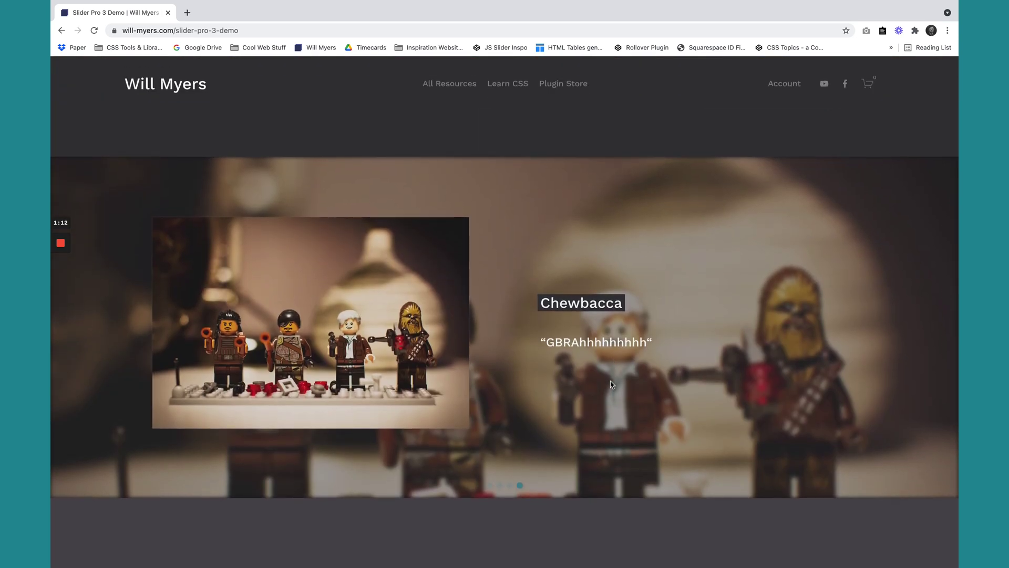
Swipe the testimonials to the Baby Yoda slide and advance the top slider to Great for Photo Galleries.
{"action": "left_click_drag", "start_coordinate": [421, 358], "coordinate": [532, 300]}
{"action": "left_click_drag", "start_coordinate": [634, 306], "coordinate": [428, 299]}
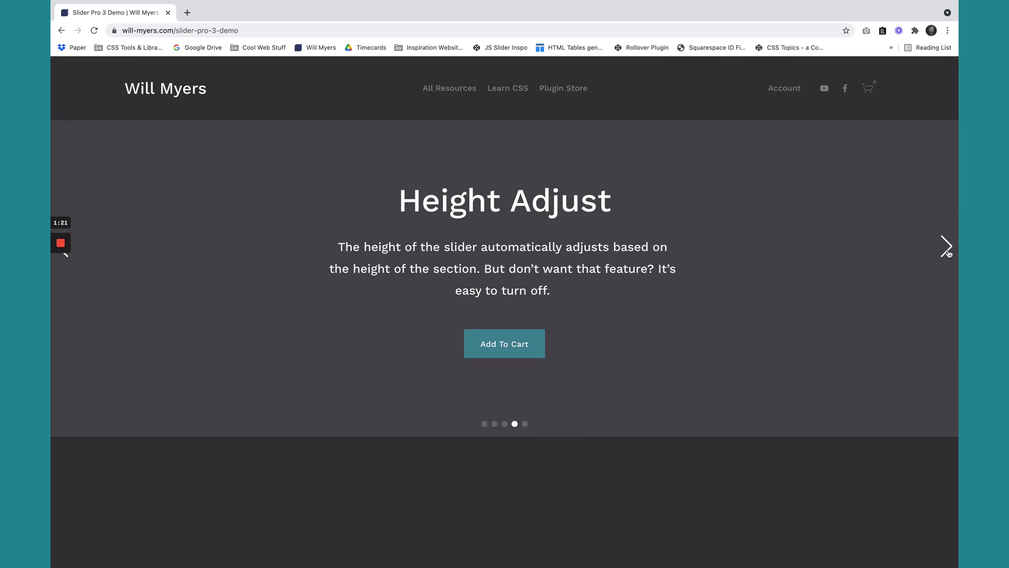
{"action": "left_click", "coordinate": [947, 247]}
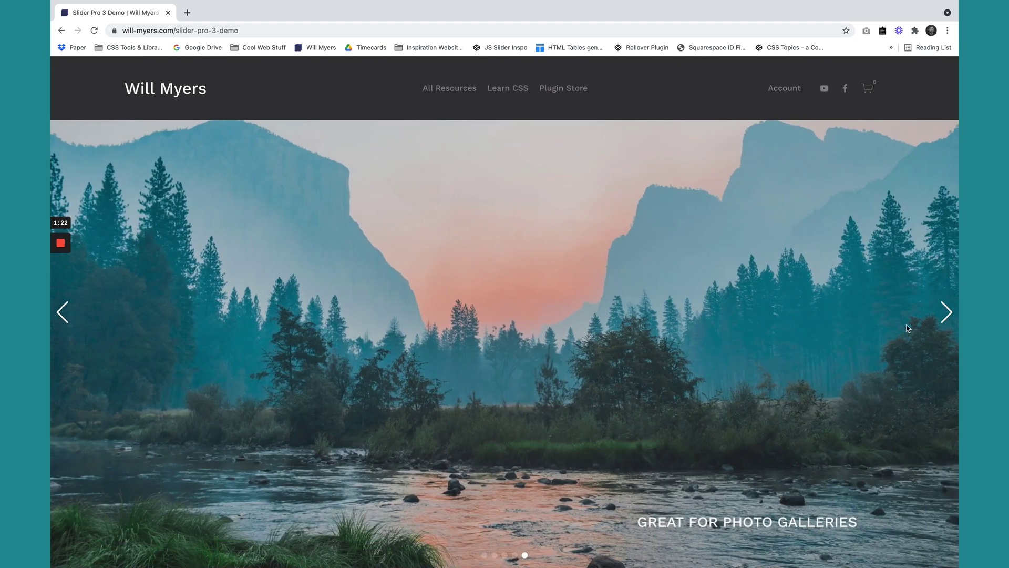
View the Keep Content Static slider, then swipe the top slider back to Slide Pro 3.0 Features.
{"action": "scroll", "coordinate": [755, 401], "scroll_direction": "down", "scroll_amount": 10}
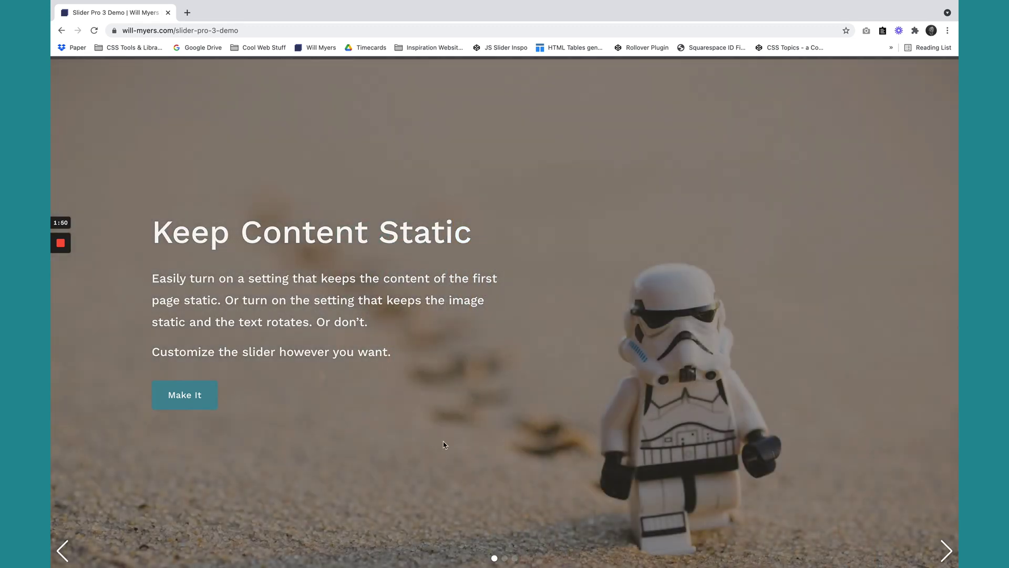
{"action": "scroll", "coordinate": [445, 445], "scroll_direction": "up", "scroll_amount": 10}
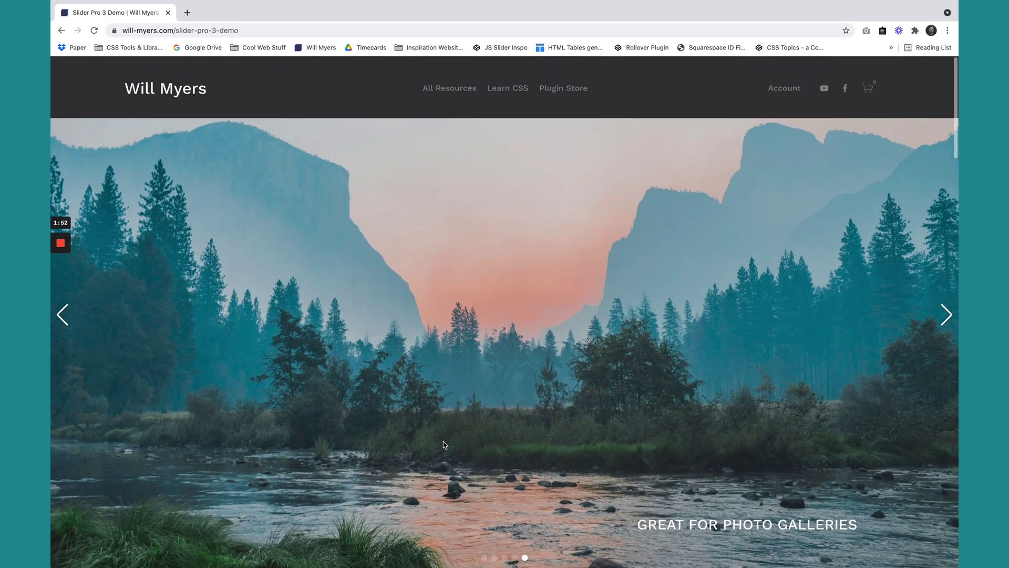
{"action": "scroll", "coordinate": [445, 434], "scroll_direction": "down", "scroll_amount": 1}
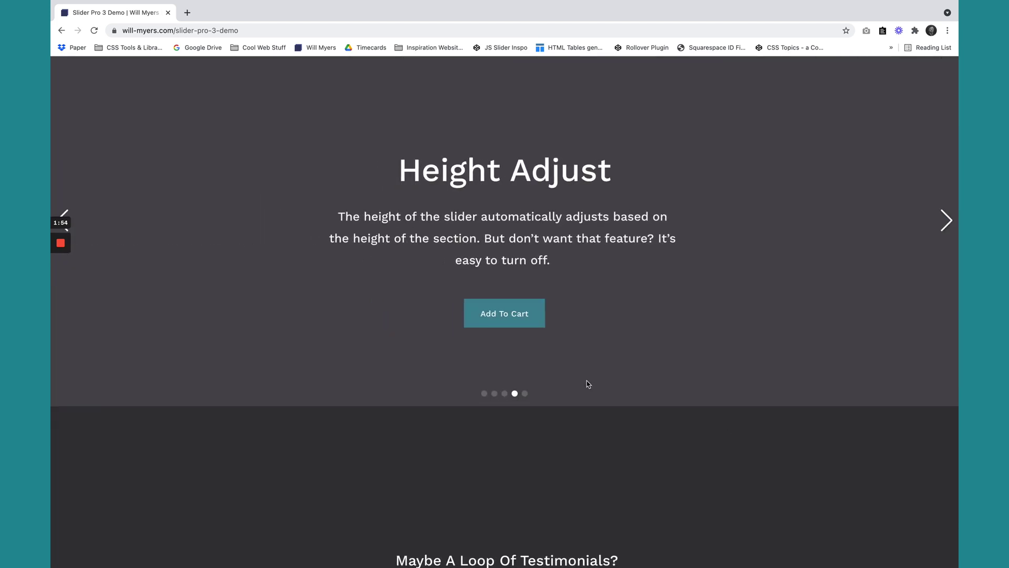
{"action": "left_click_drag", "start_coordinate": [588, 383], "coordinate": [847, 422]}
{"action": "left_click_drag", "start_coordinate": [558, 400], "coordinate": [803, 398]}
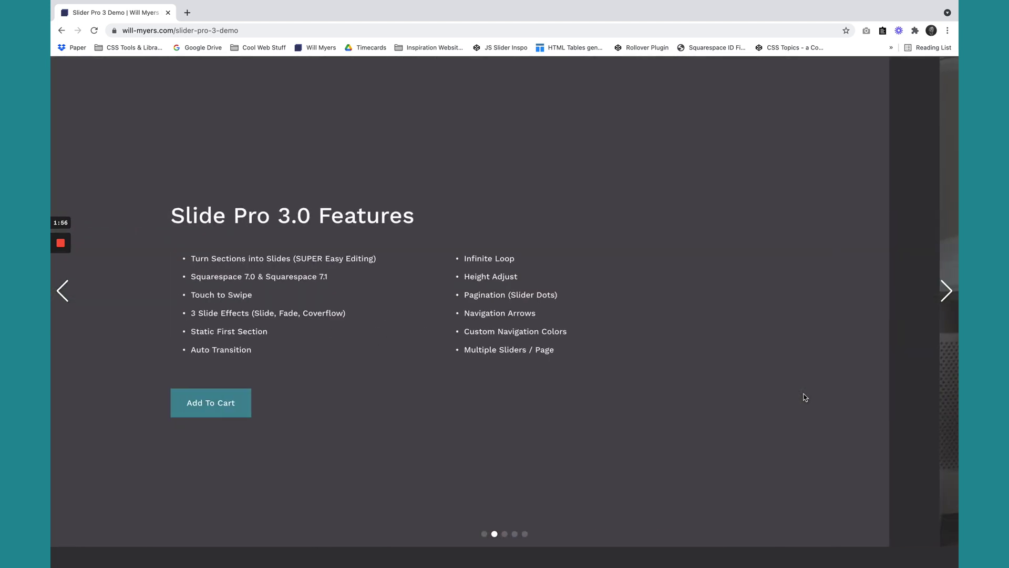